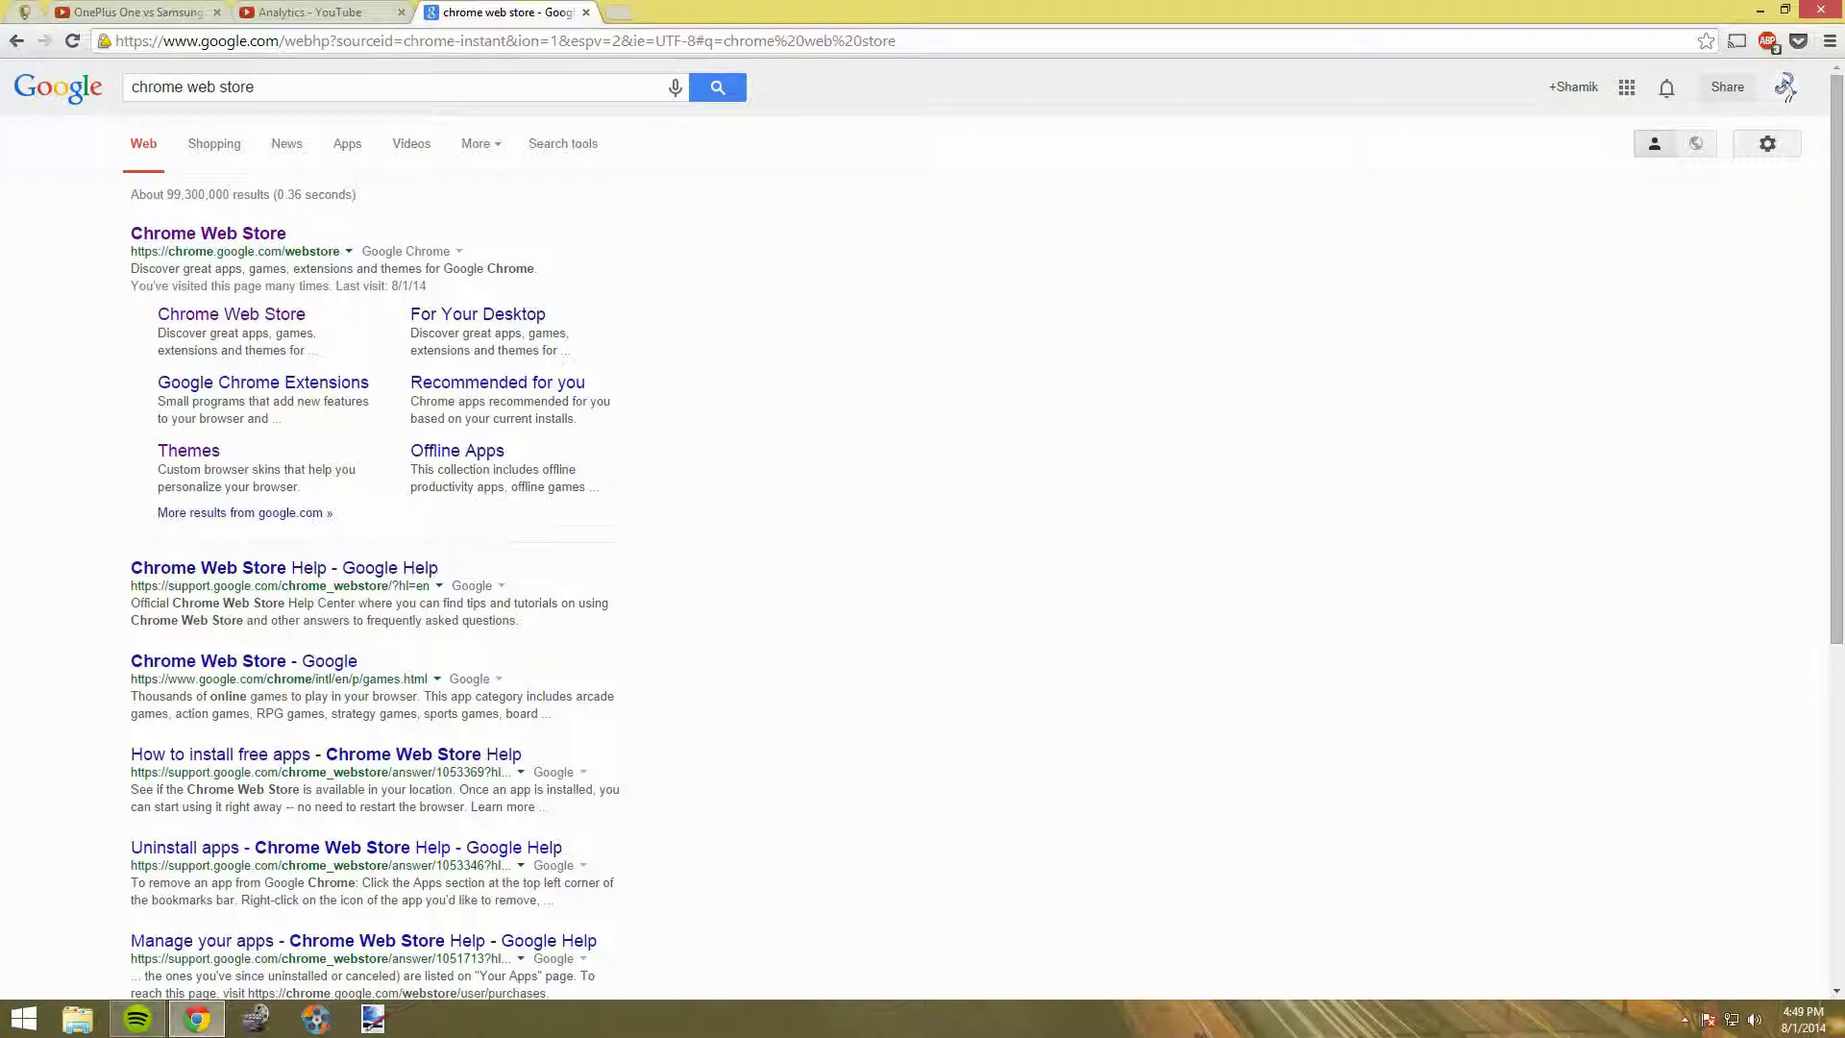
Go to the official Chrome Web Store from the Google results
{"action": "left_click", "coordinate": [208, 233]}
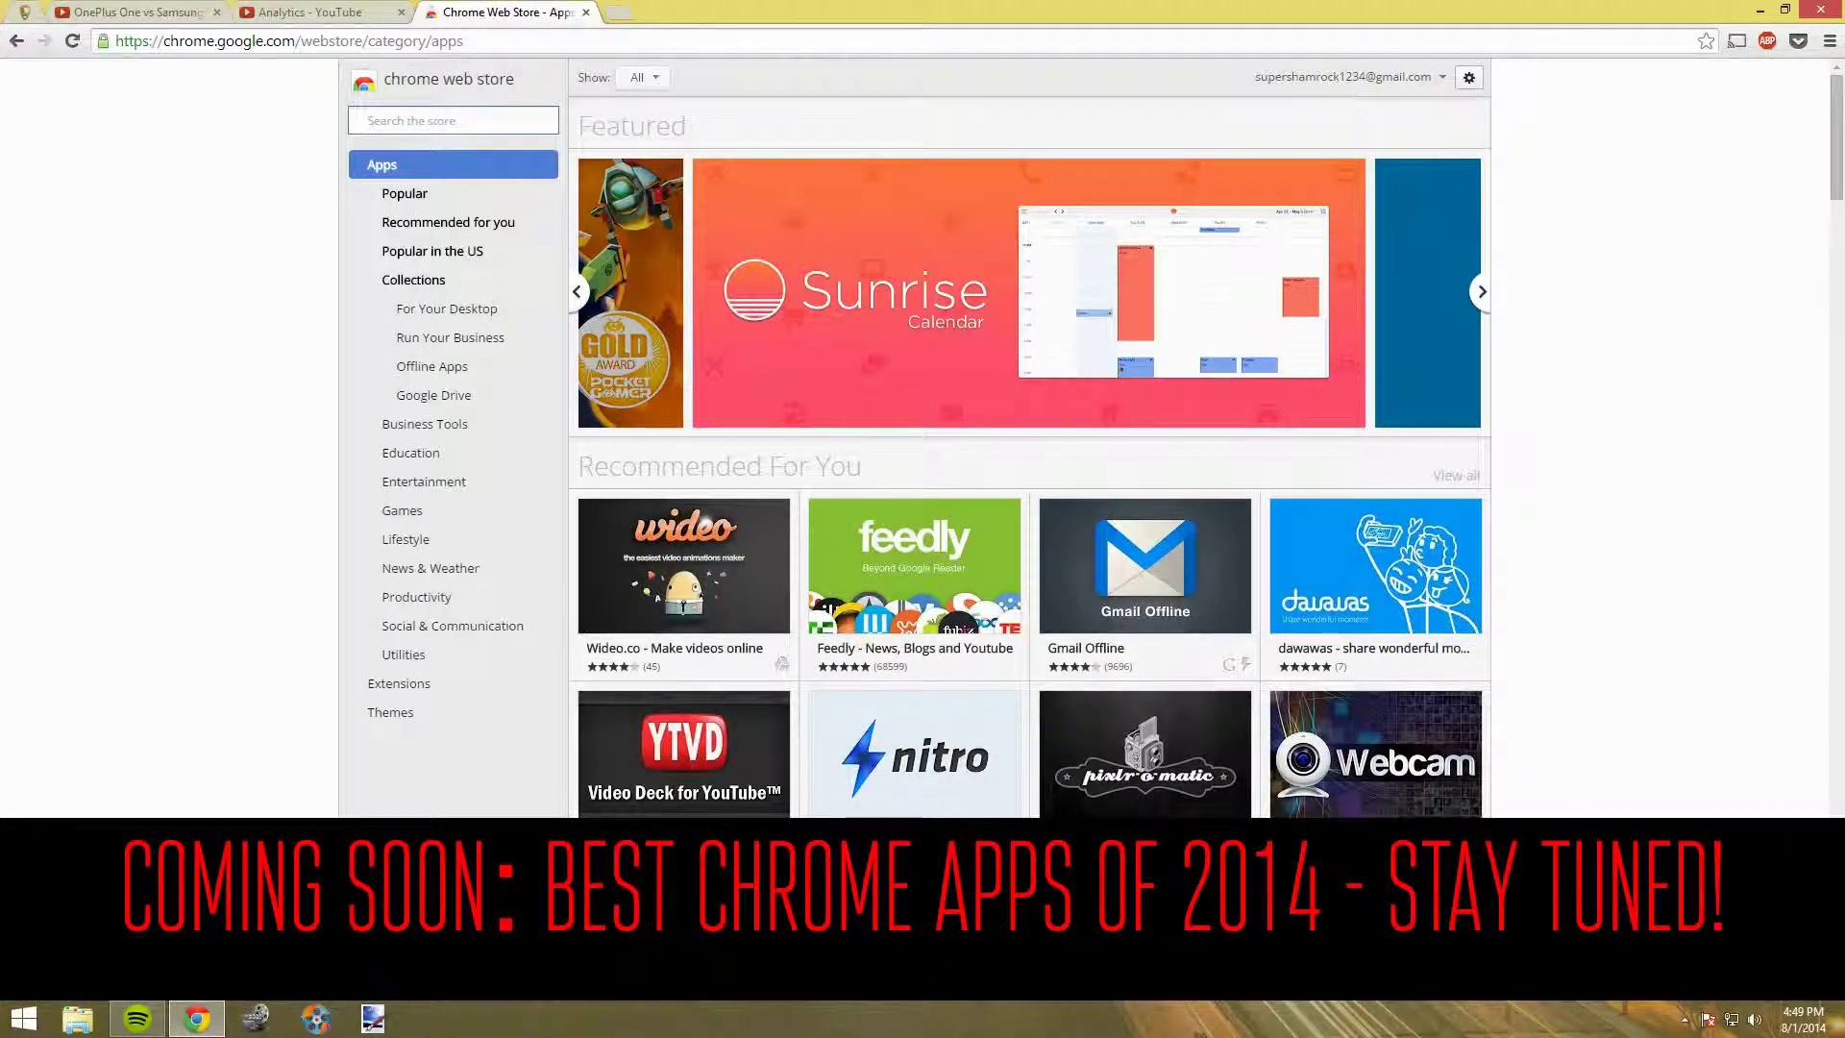
{"action": "scroll", "coordinate": [1031, 461], "scroll_direction": "down", "scroll_amount": 3}
{"action": "scroll", "coordinate": [1030, 462], "scroll_direction": "up", "scroll_amount": 2}
{"action": "scroll", "coordinate": [1031, 461], "scroll_direction": "up", "scroll_amount": 1}
{"action": "type", "text": "My"}
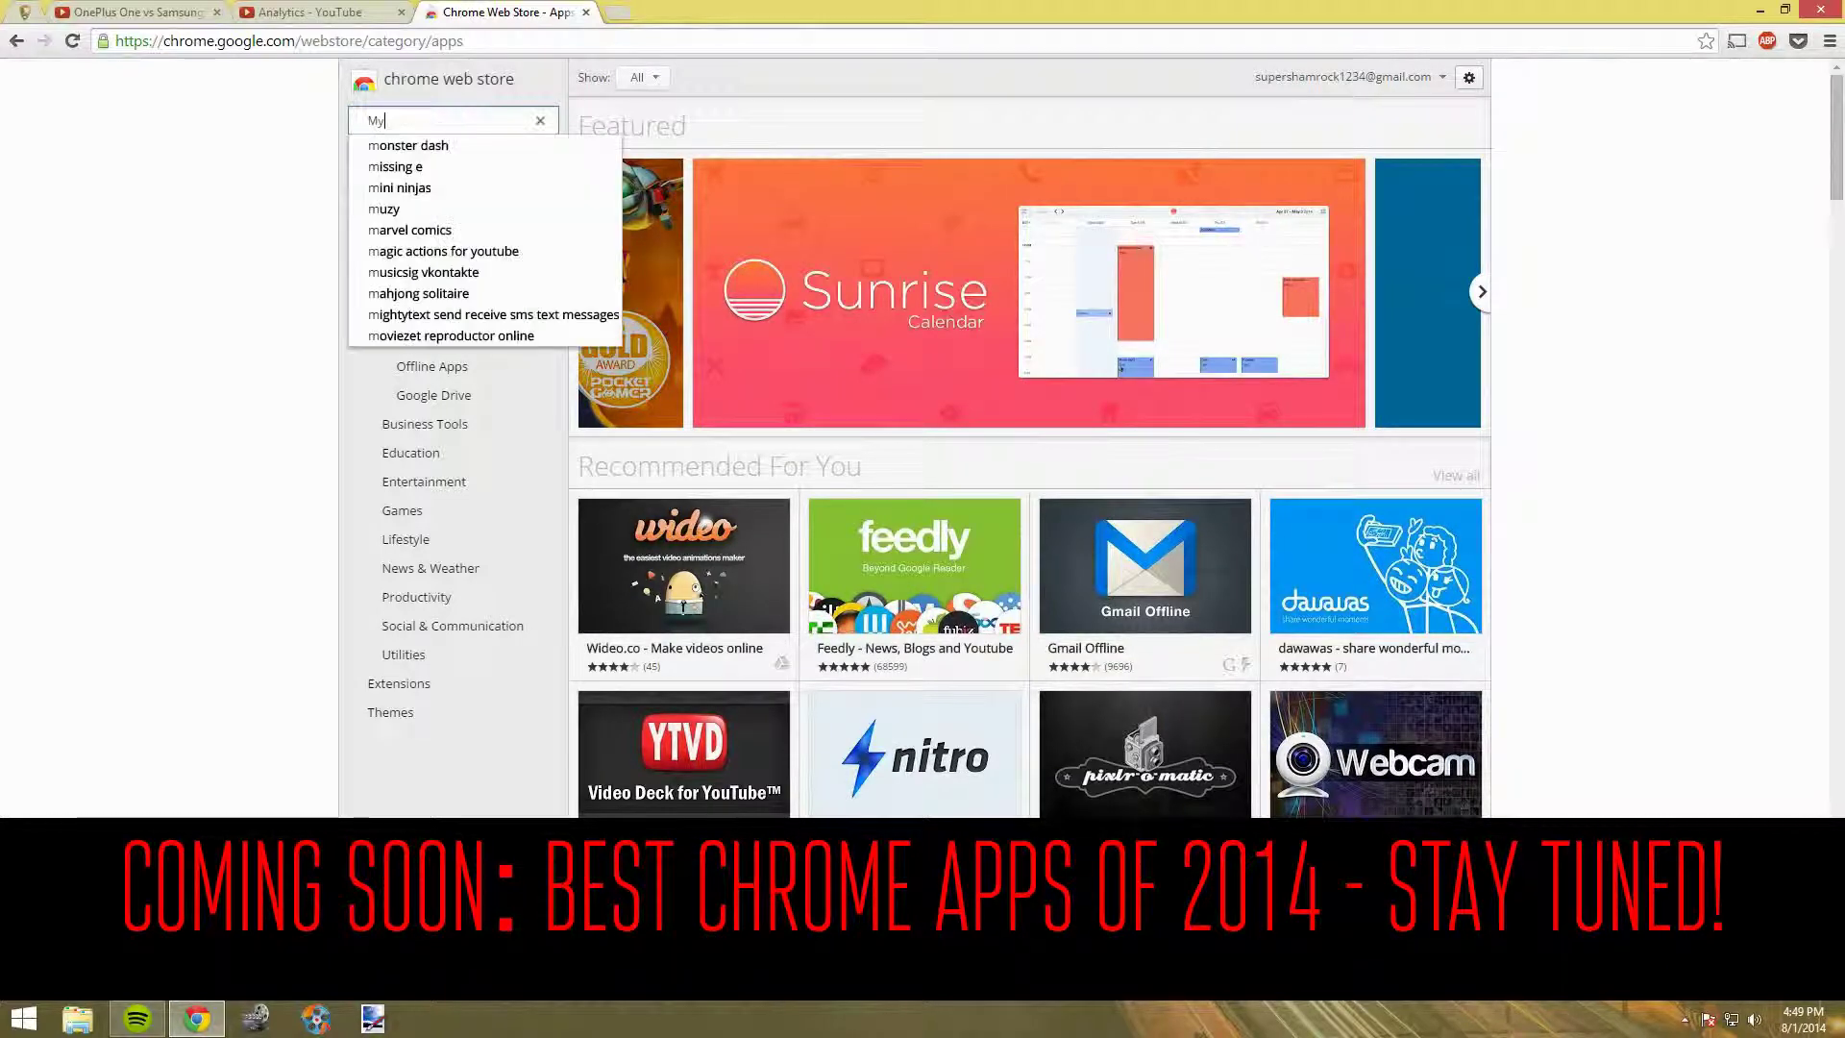
{"action": "type", "text": " Chrome theme"}
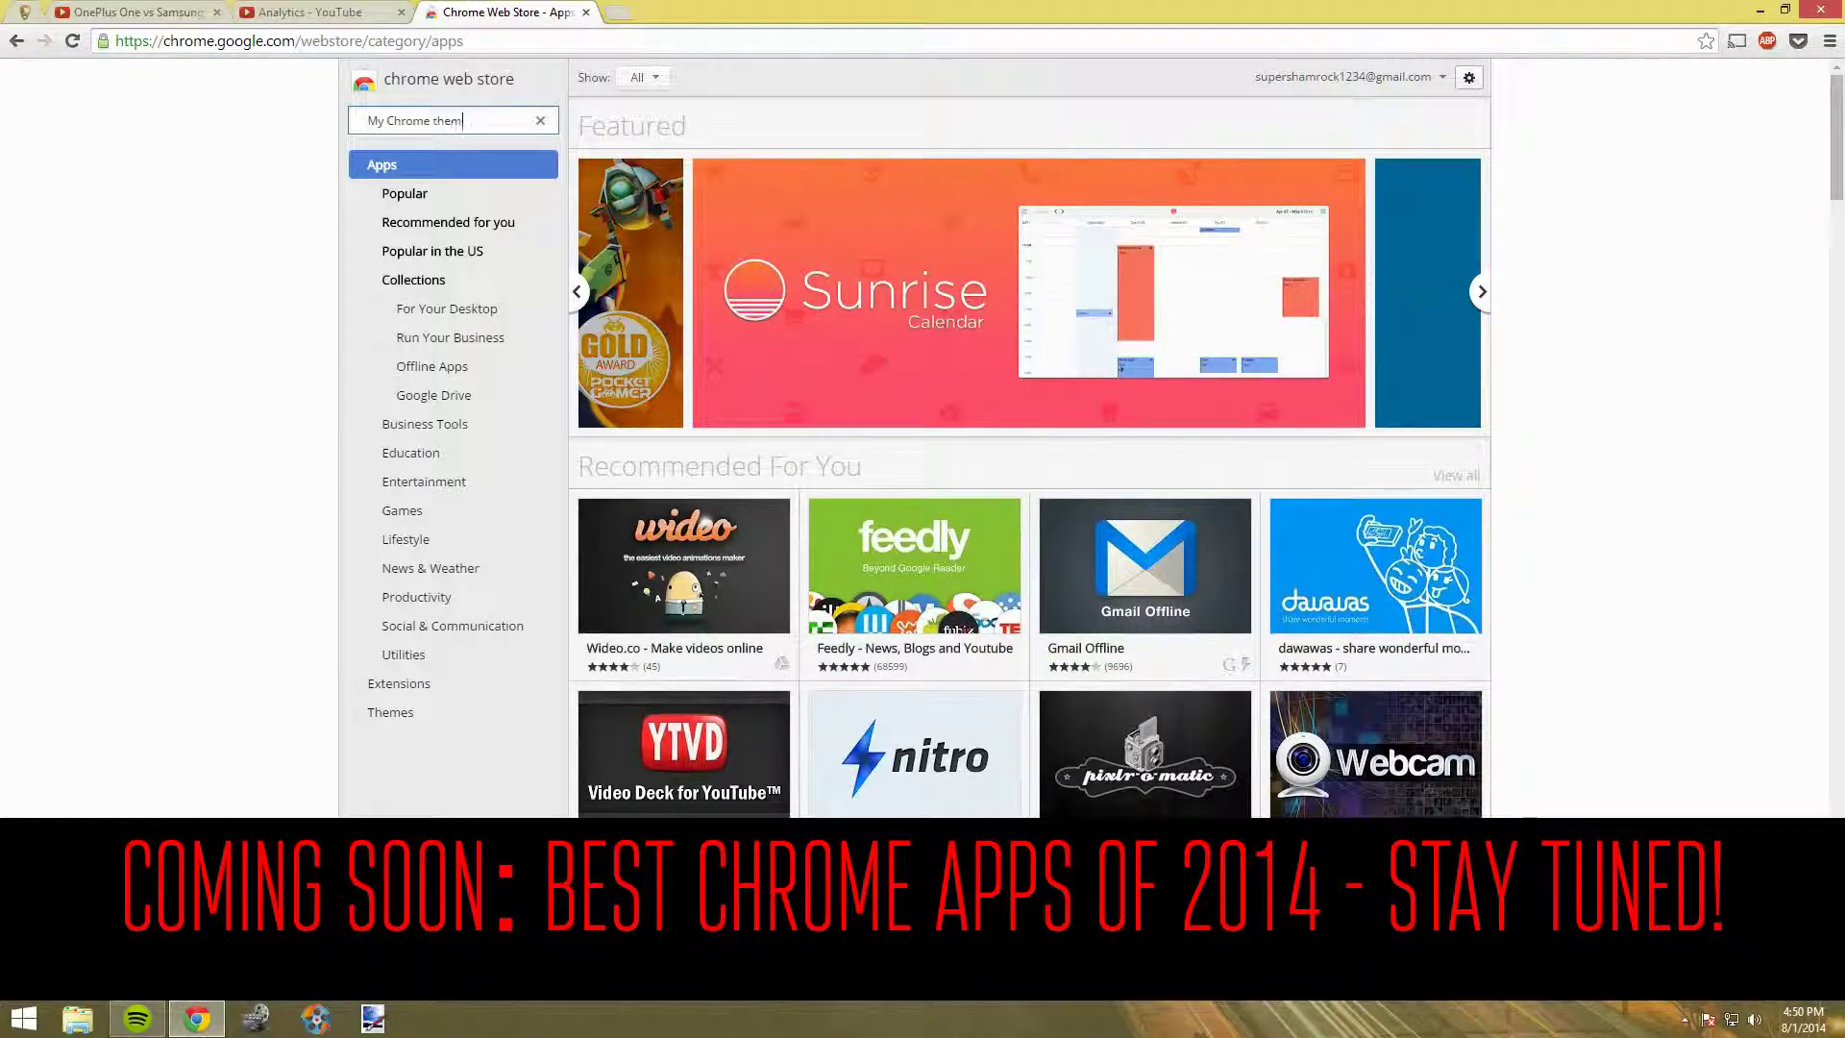
Search the store for 'My Chrome theme'
{"action": "key", "text": "Return"}
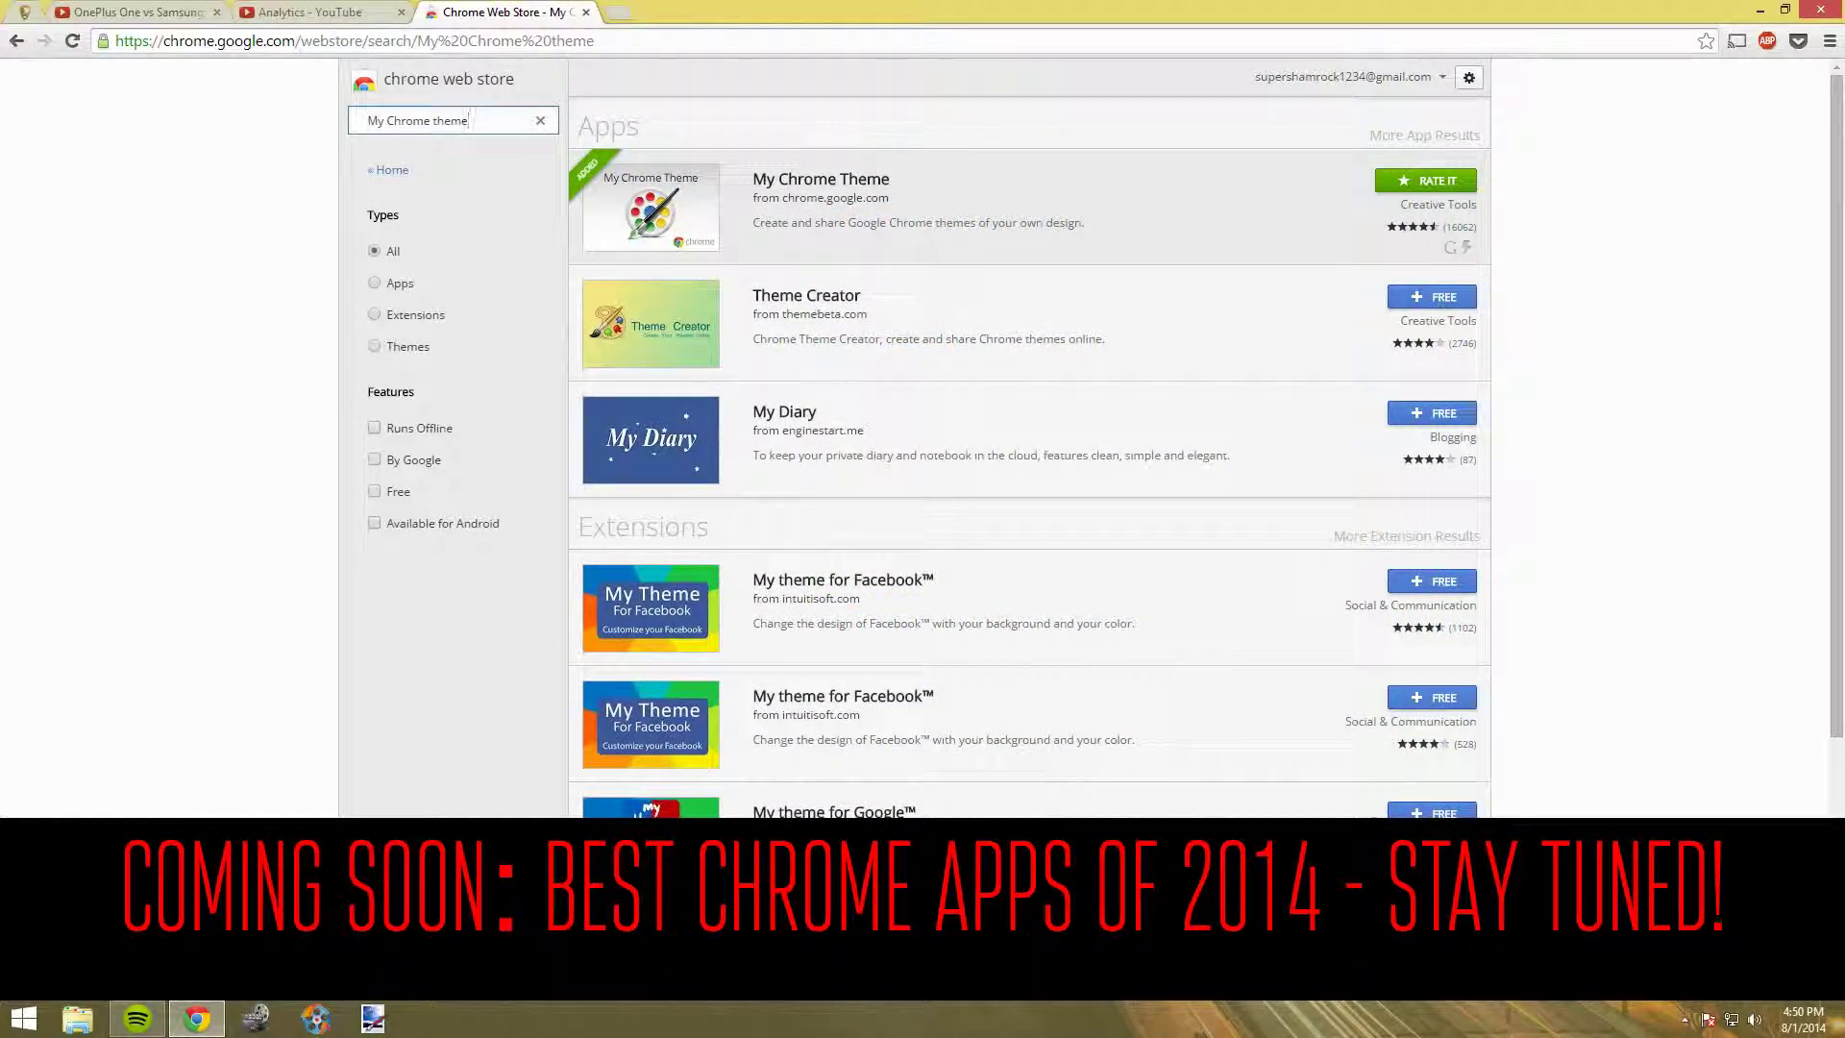
Launch the My Chrome Theme app from its store listing
{"action": "left_click", "coordinate": [820, 179]}
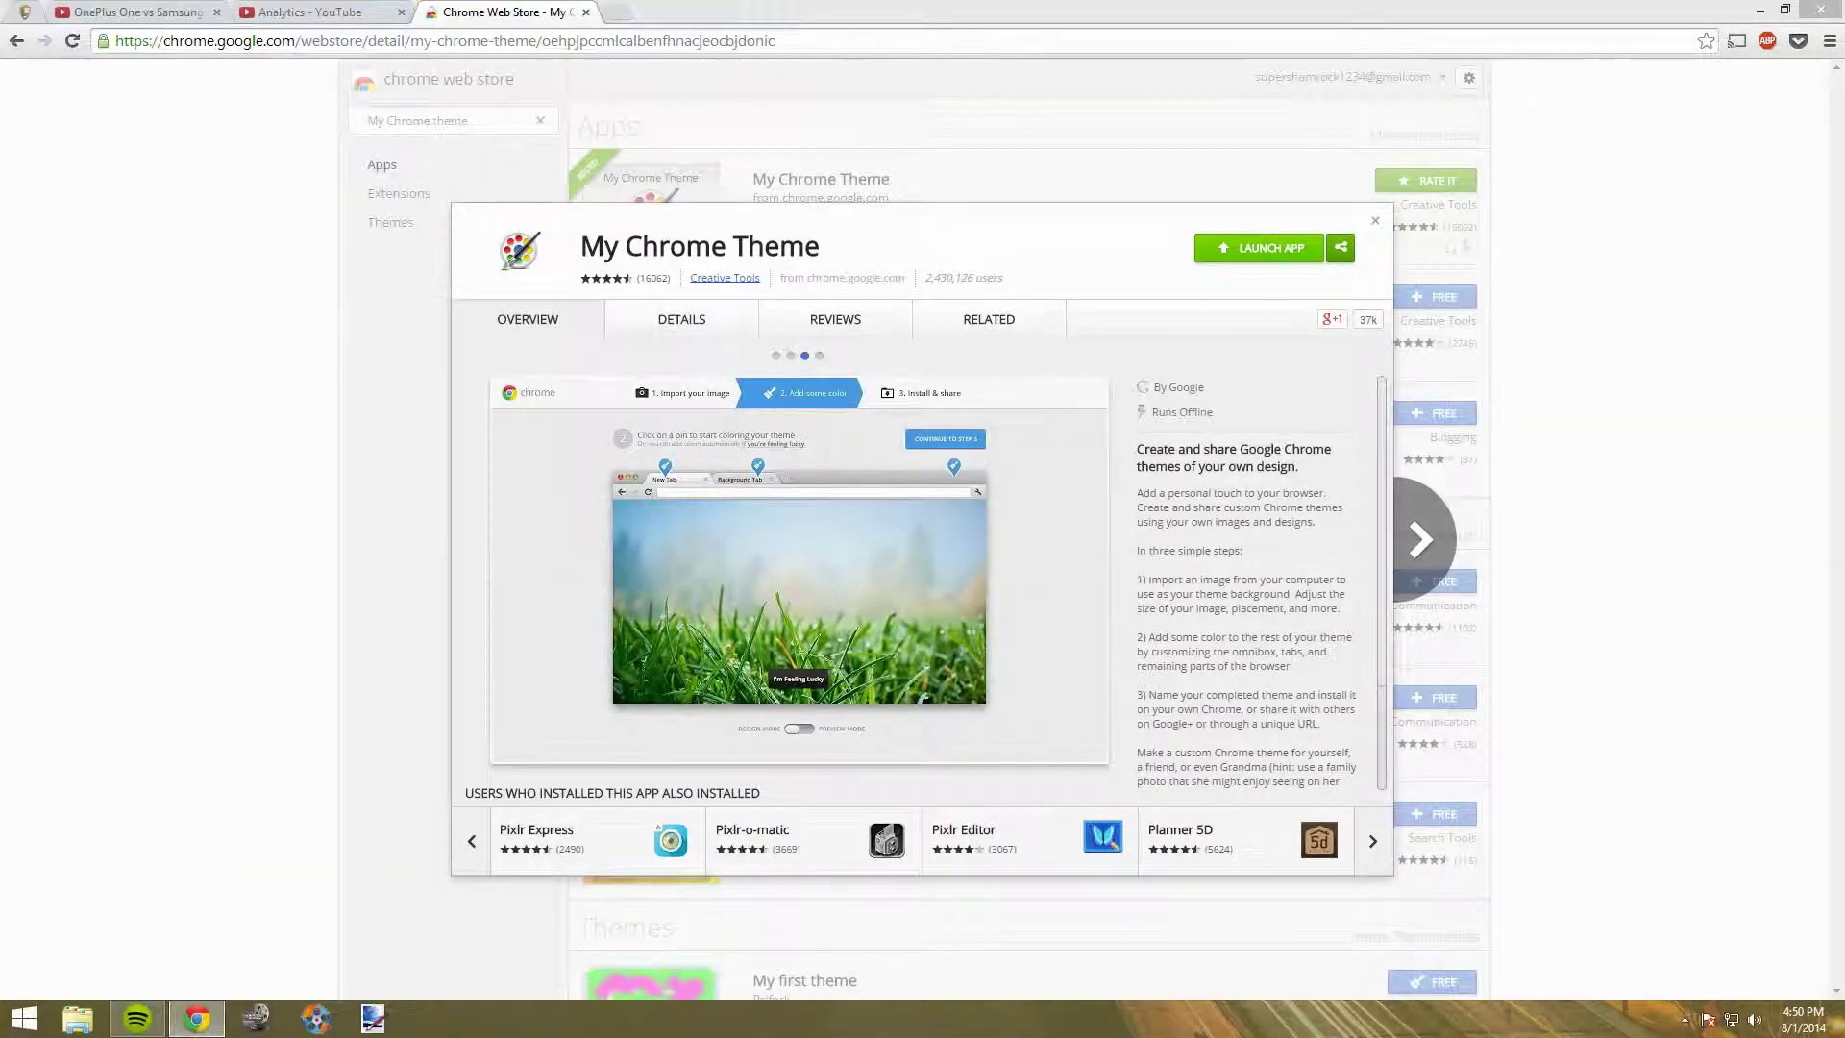
{"action": "left_click", "coordinate": [1258, 248]}
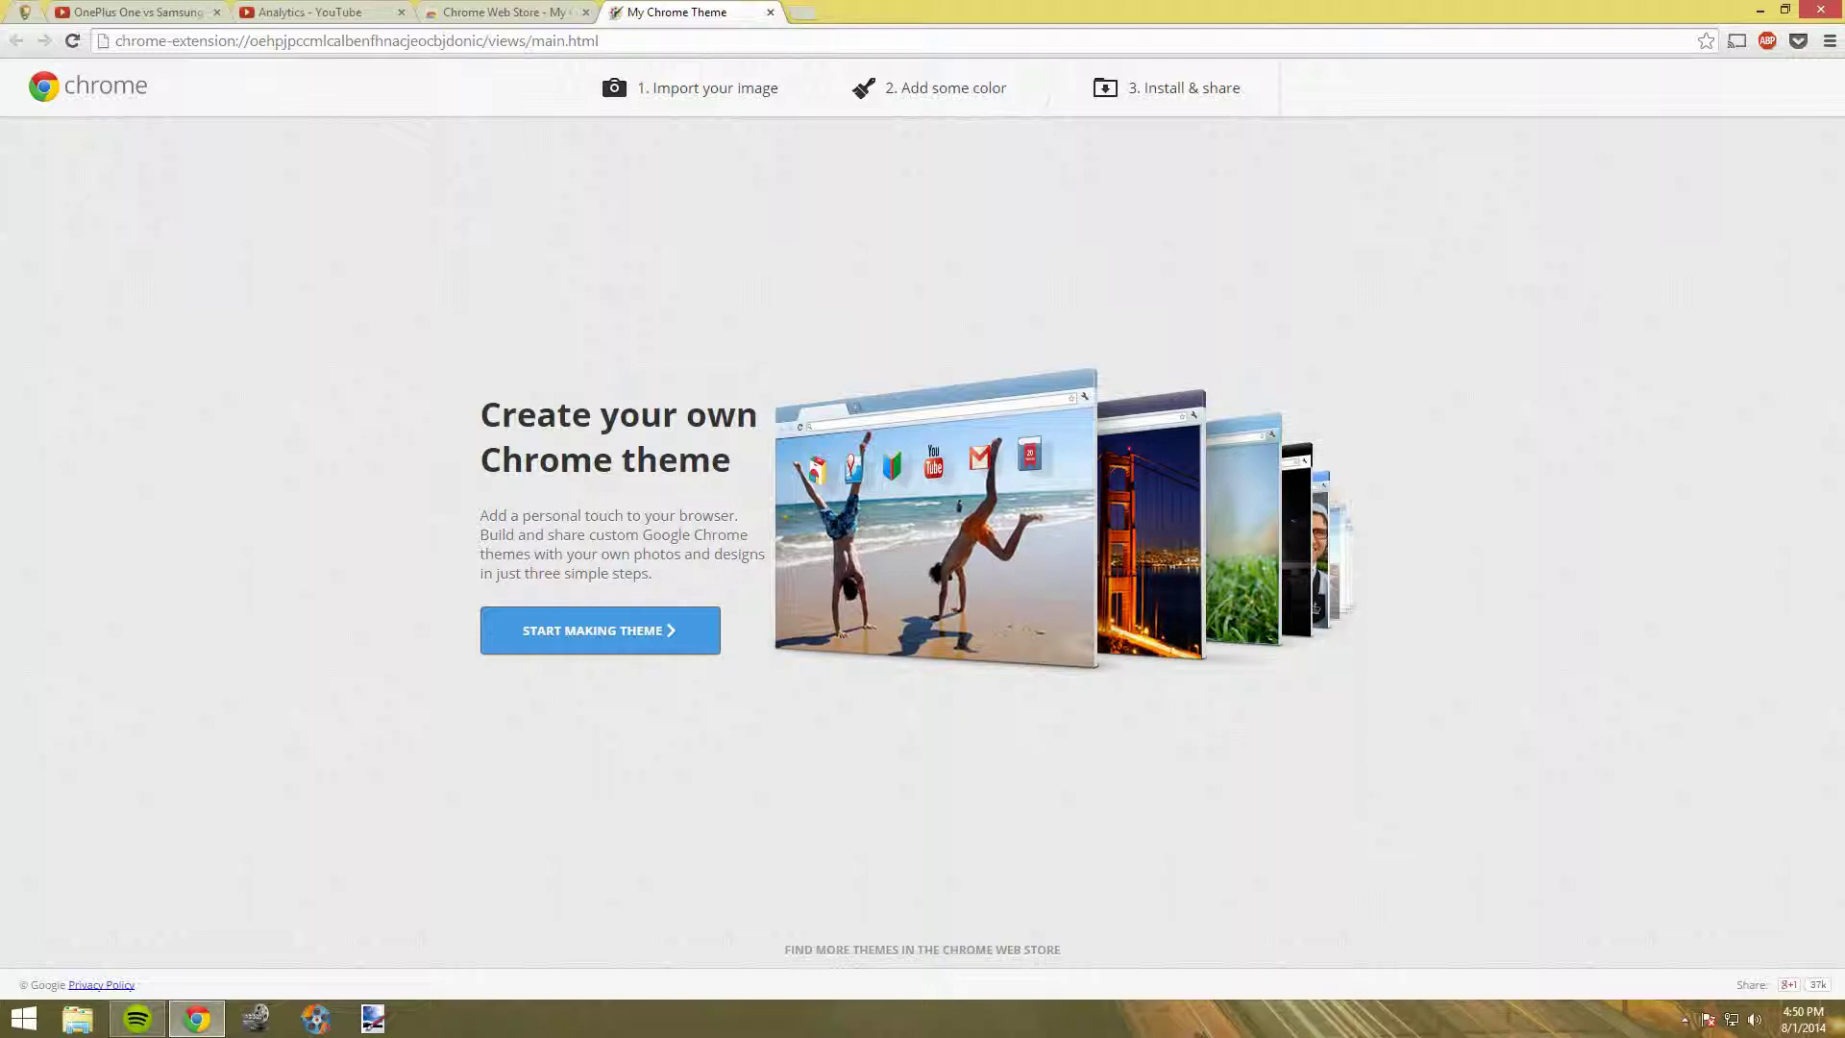
Start a new theme and upload newlogo.png as its background image
{"action": "left_click", "coordinate": [598, 630]}
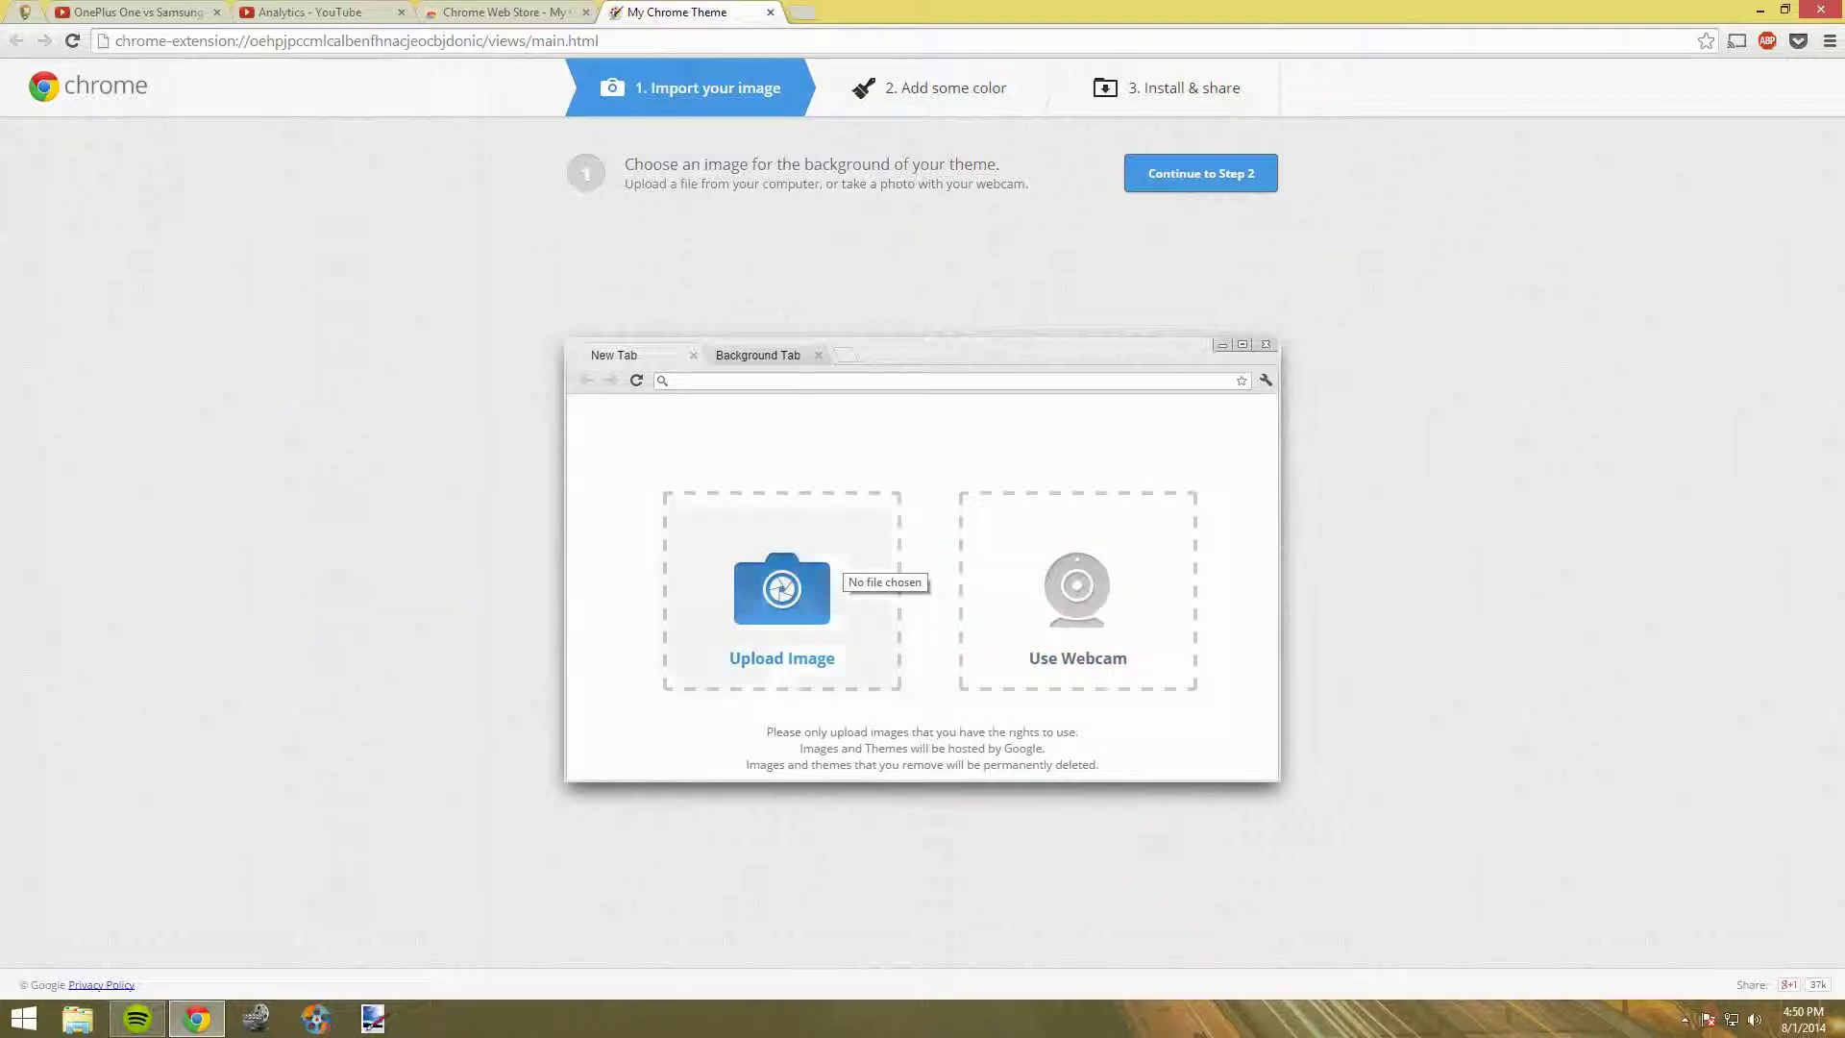
{"action": "left_click", "coordinate": [782, 588]}
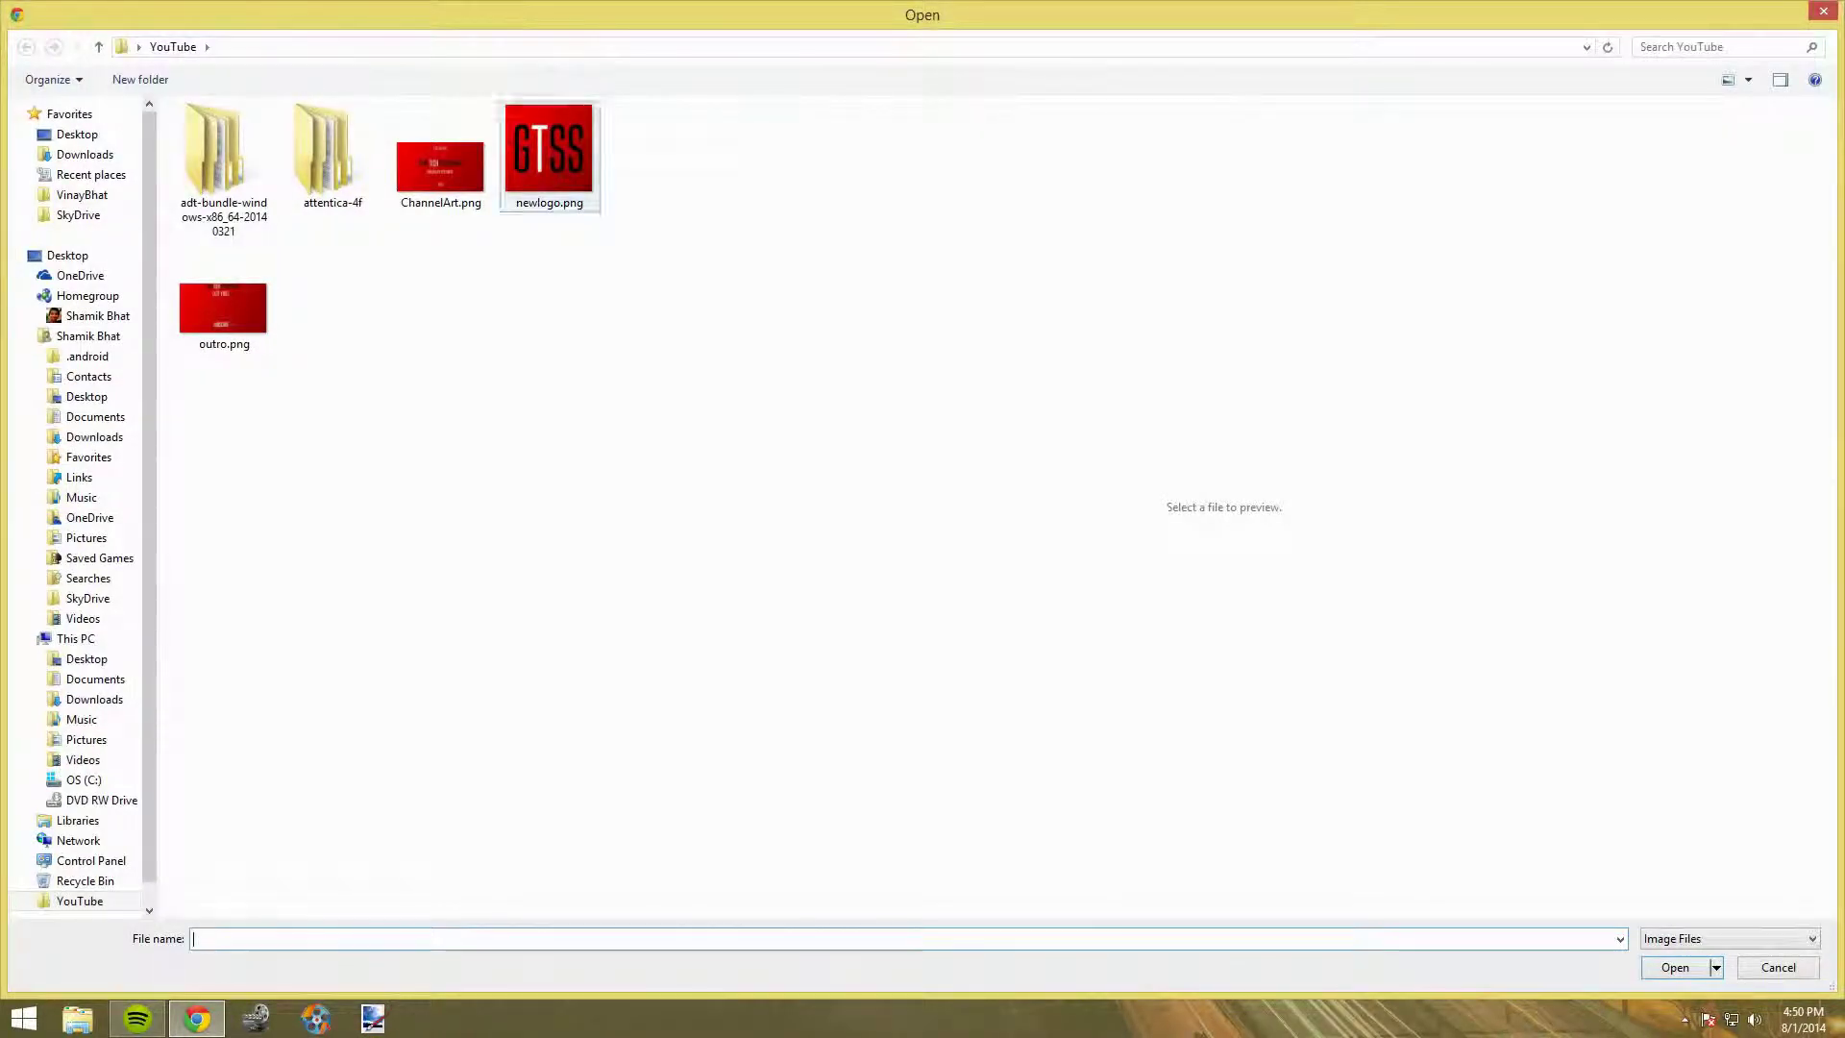
{"action": "left_click", "coordinate": [549, 155]}
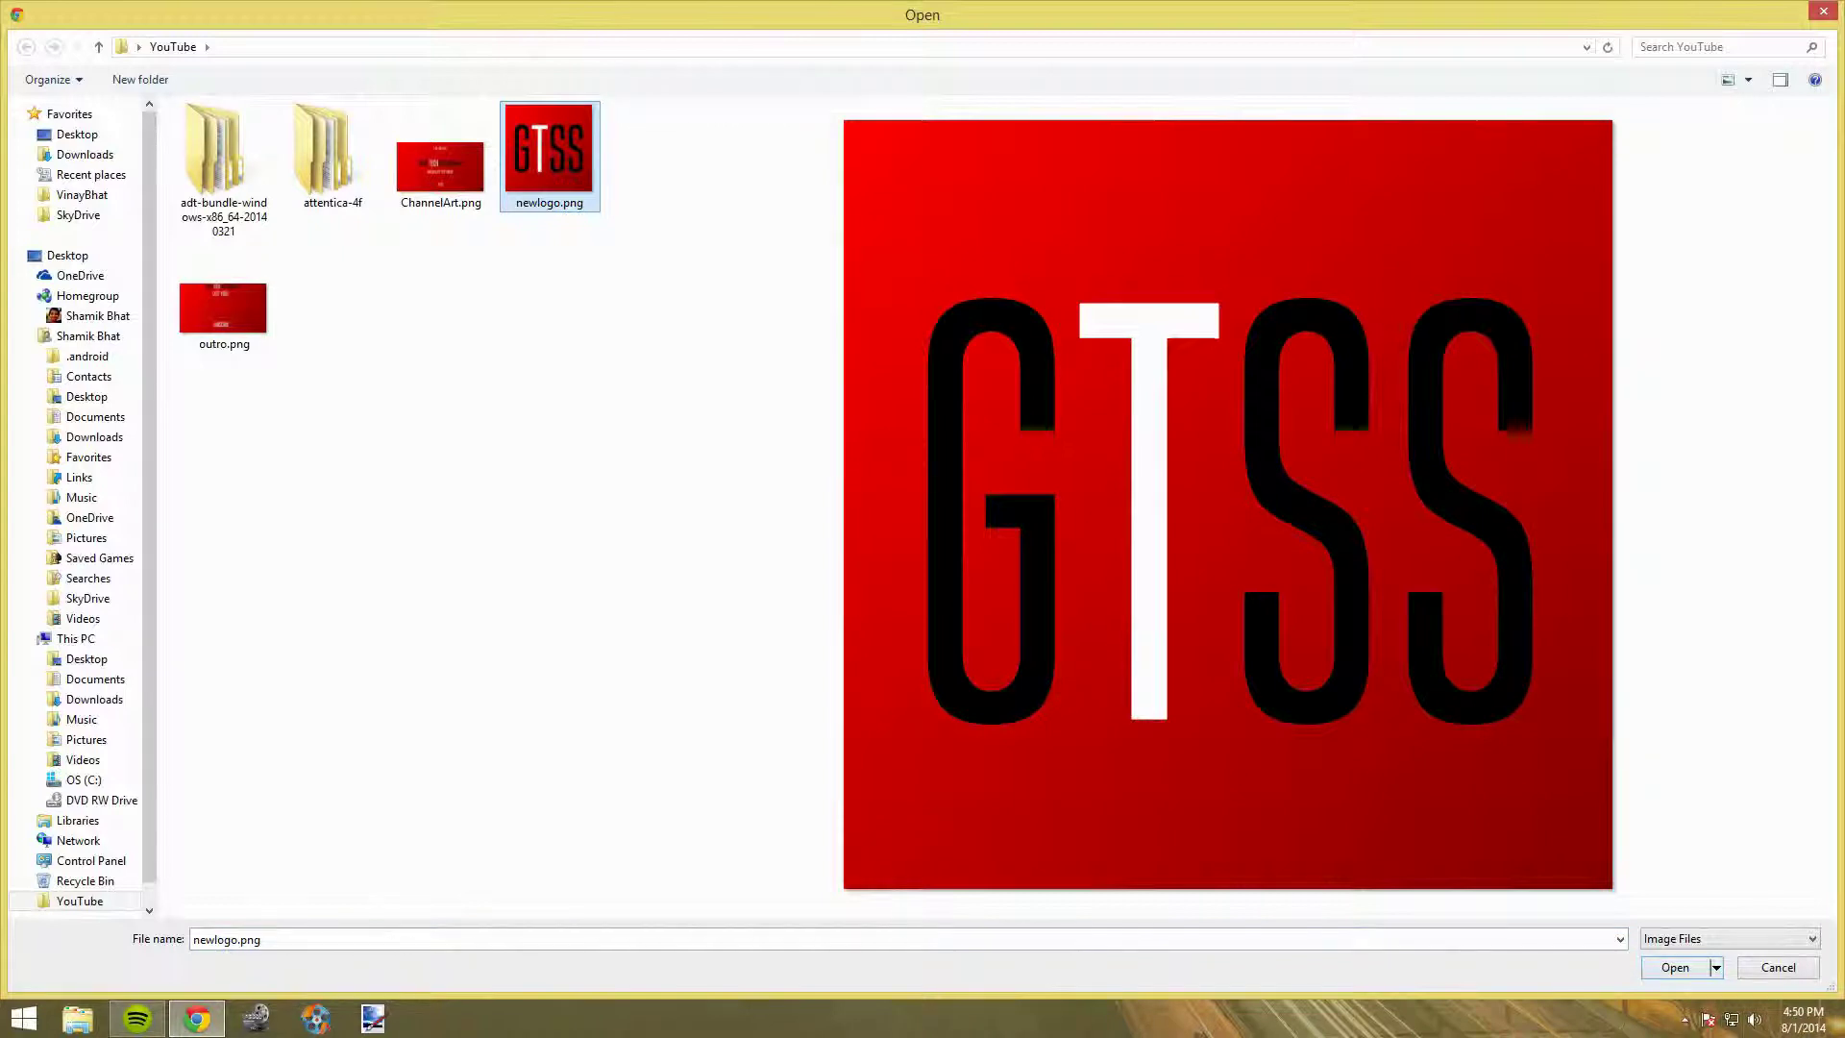
{"action": "left_click", "coordinate": [1674, 968]}
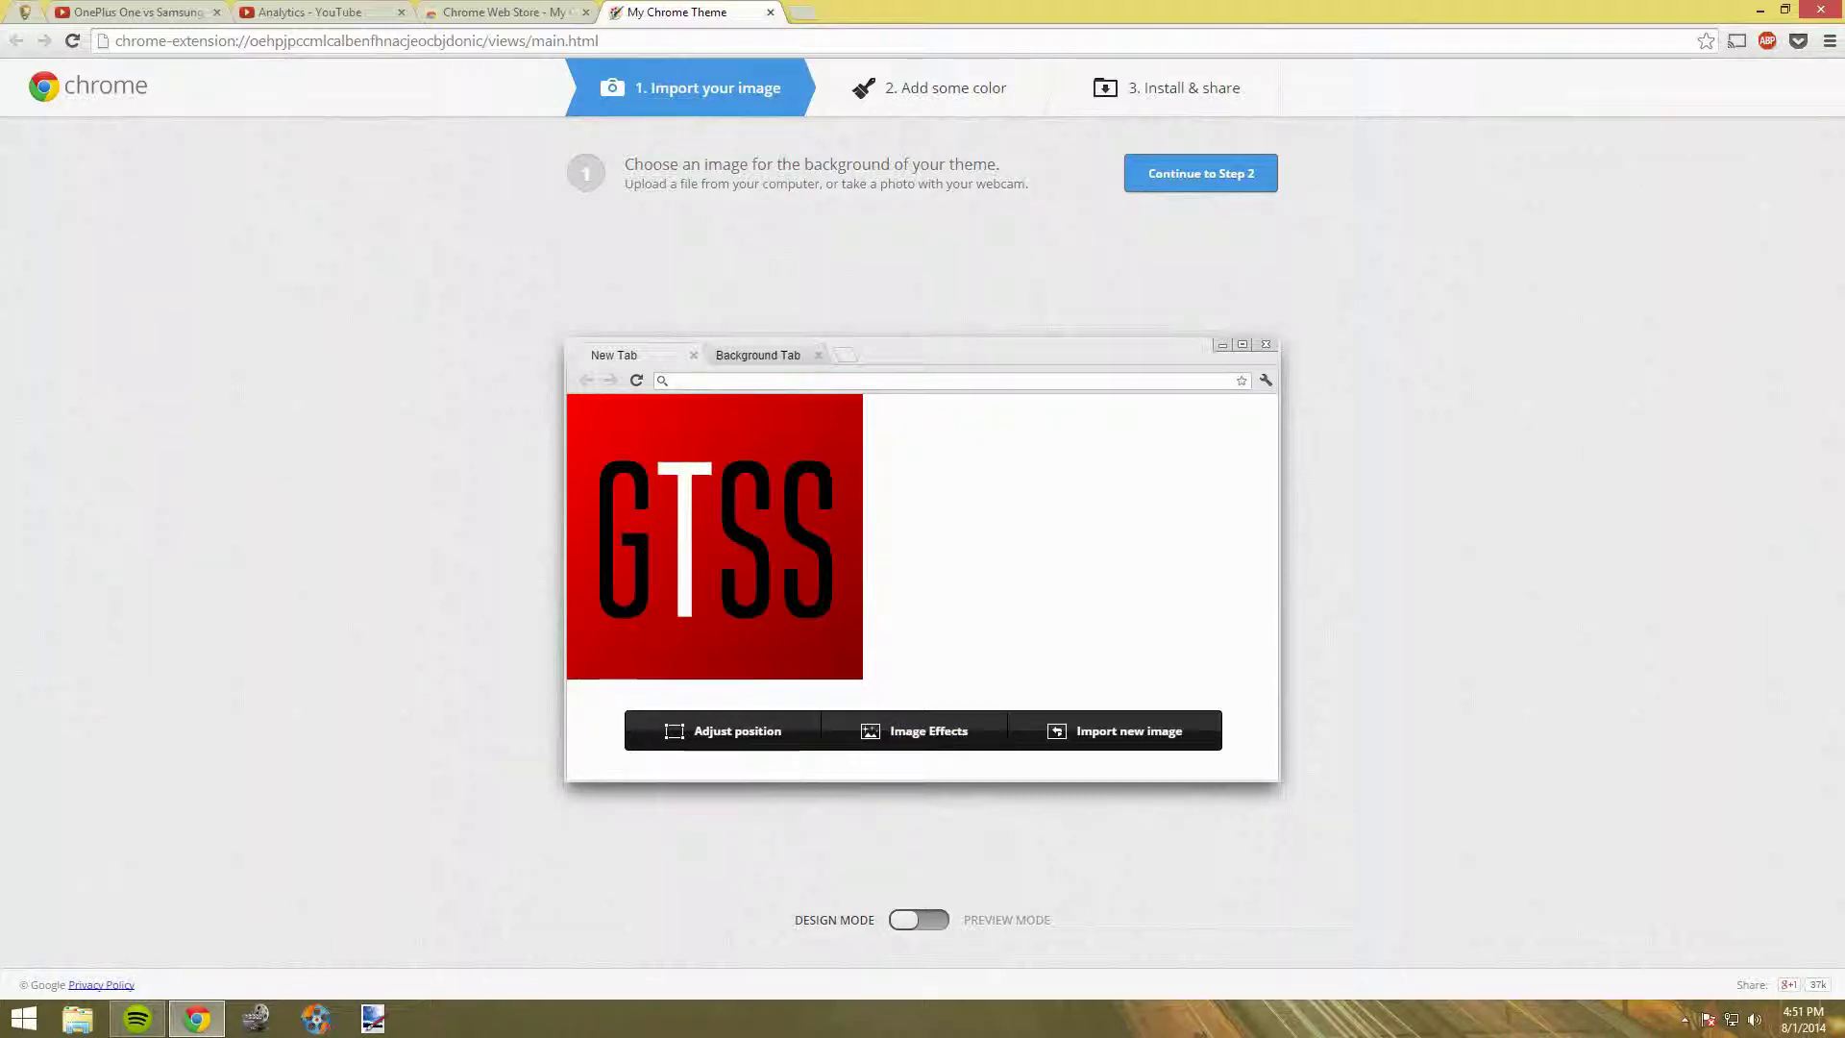
{"action": "left_click", "coordinate": [721, 730]}
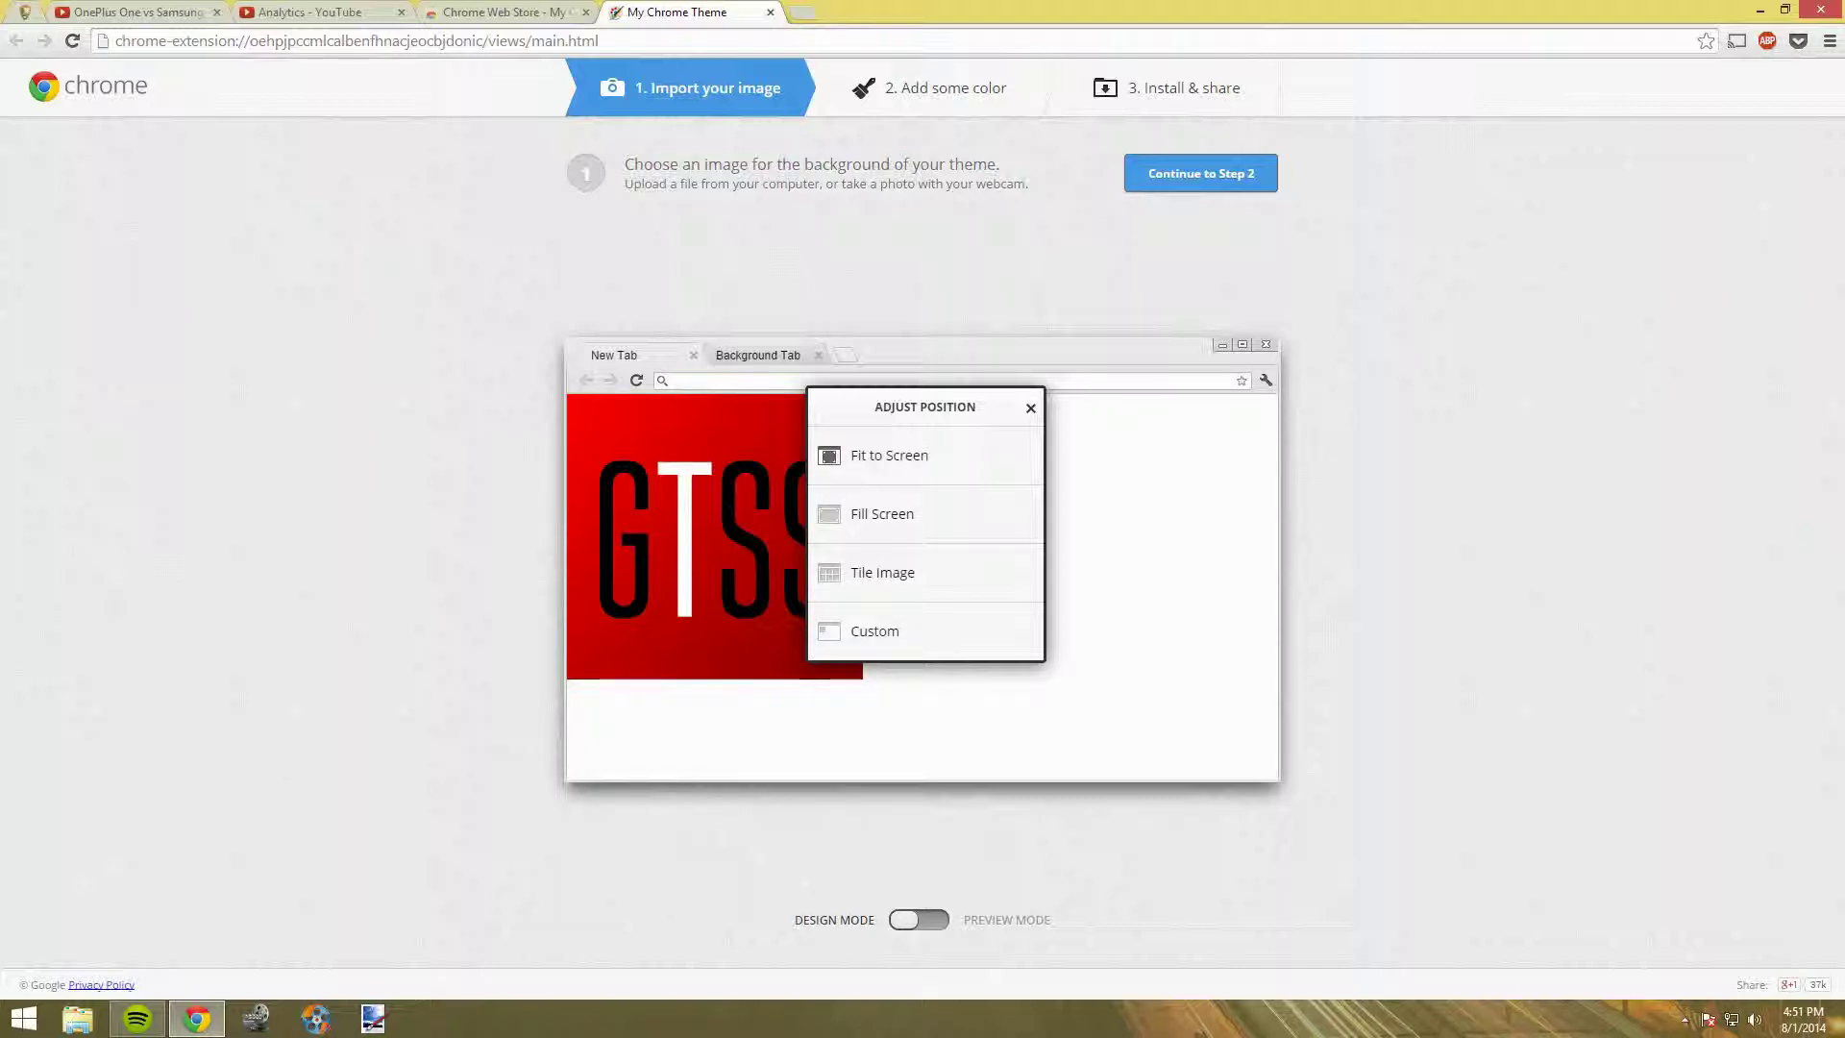
Try Fit to Screen alignments, then set the background to Fill Screen centred and keep it
{"action": "left_click", "coordinate": [888, 457]}
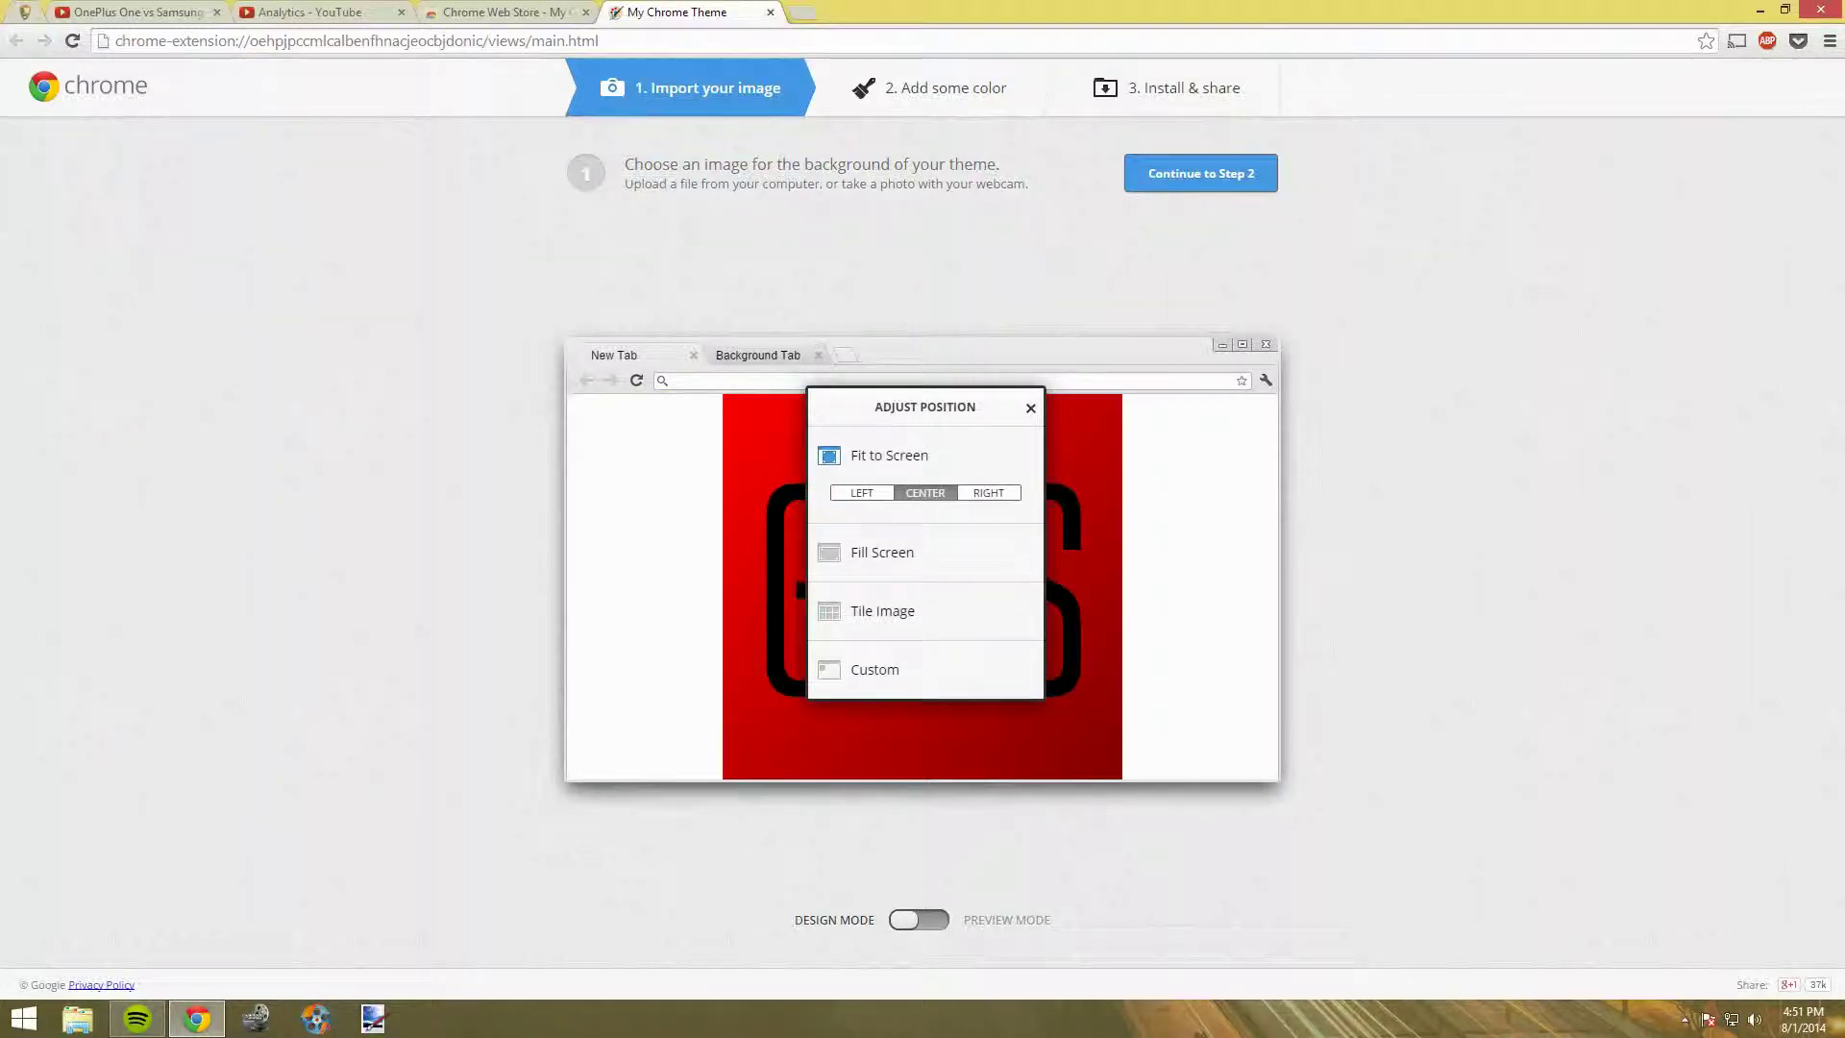
{"action": "left_click", "coordinate": [861, 492]}
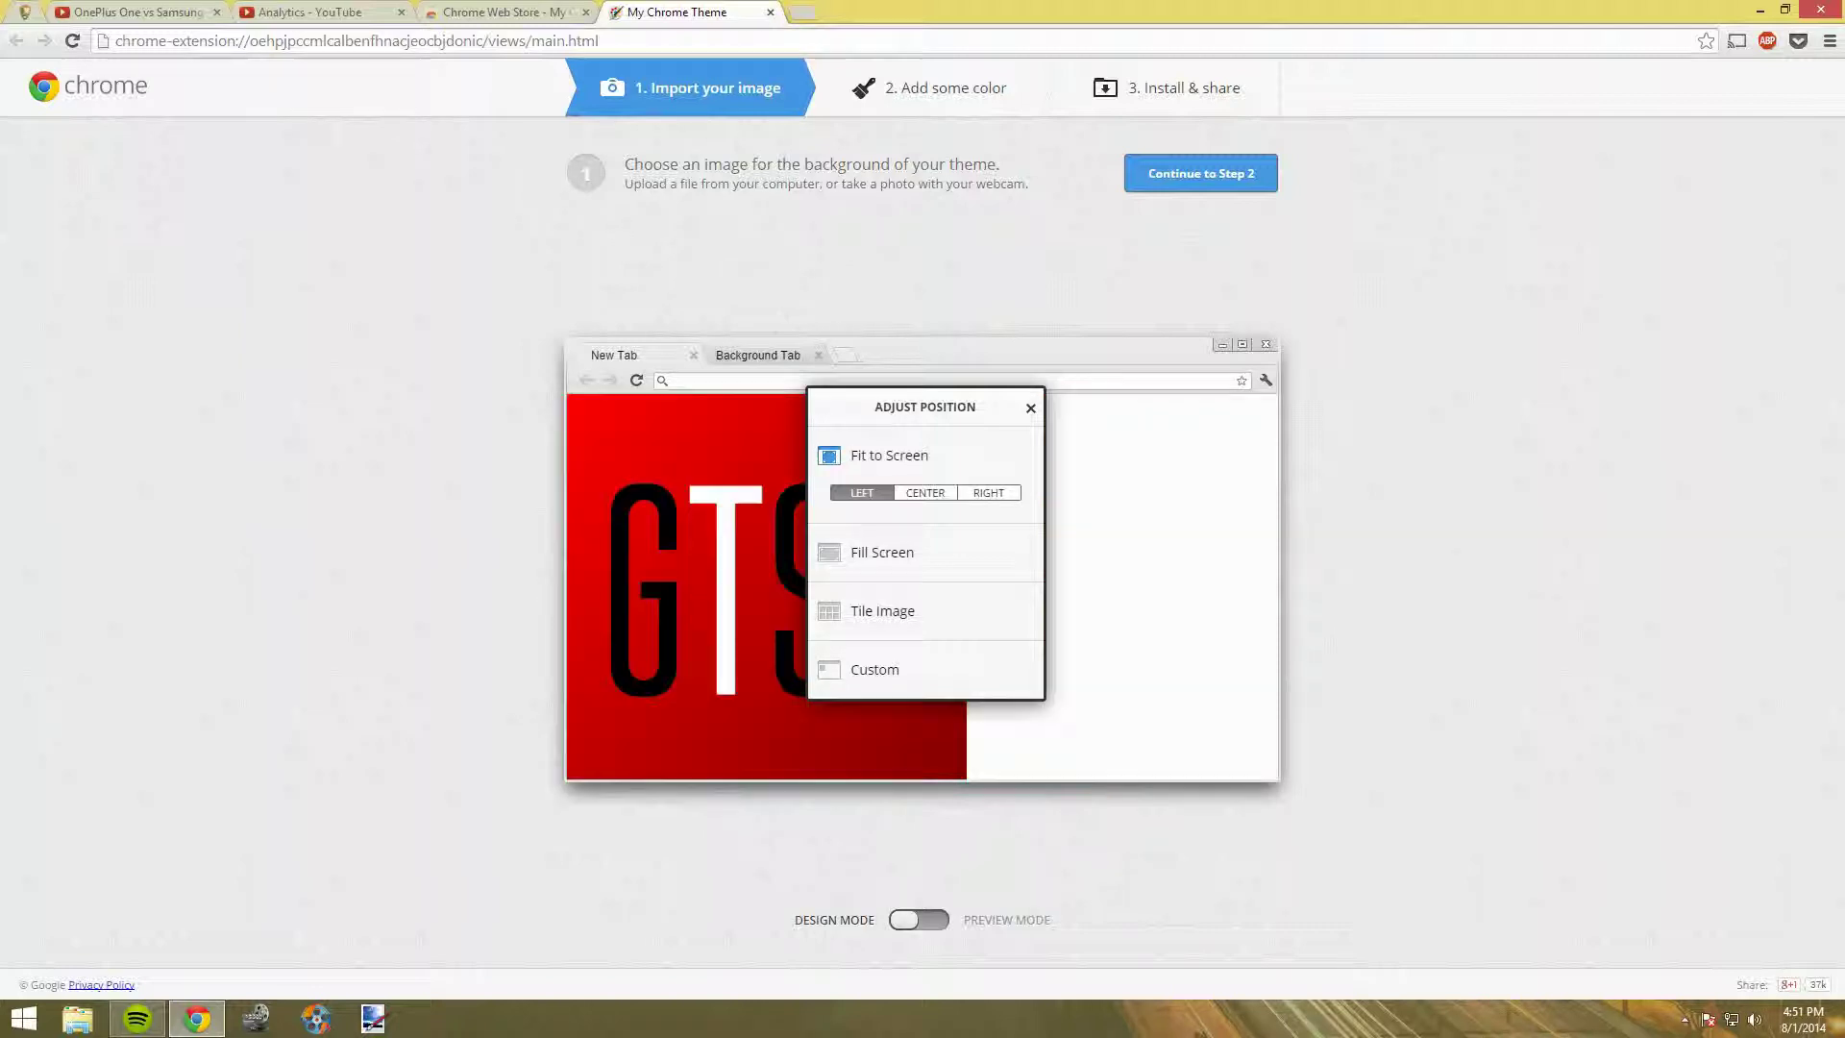
{"action": "left_click", "coordinate": [924, 492]}
{"action": "left_click", "coordinate": [988, 492]}
{"action": "left_click", "coordinate": [924, 492]}
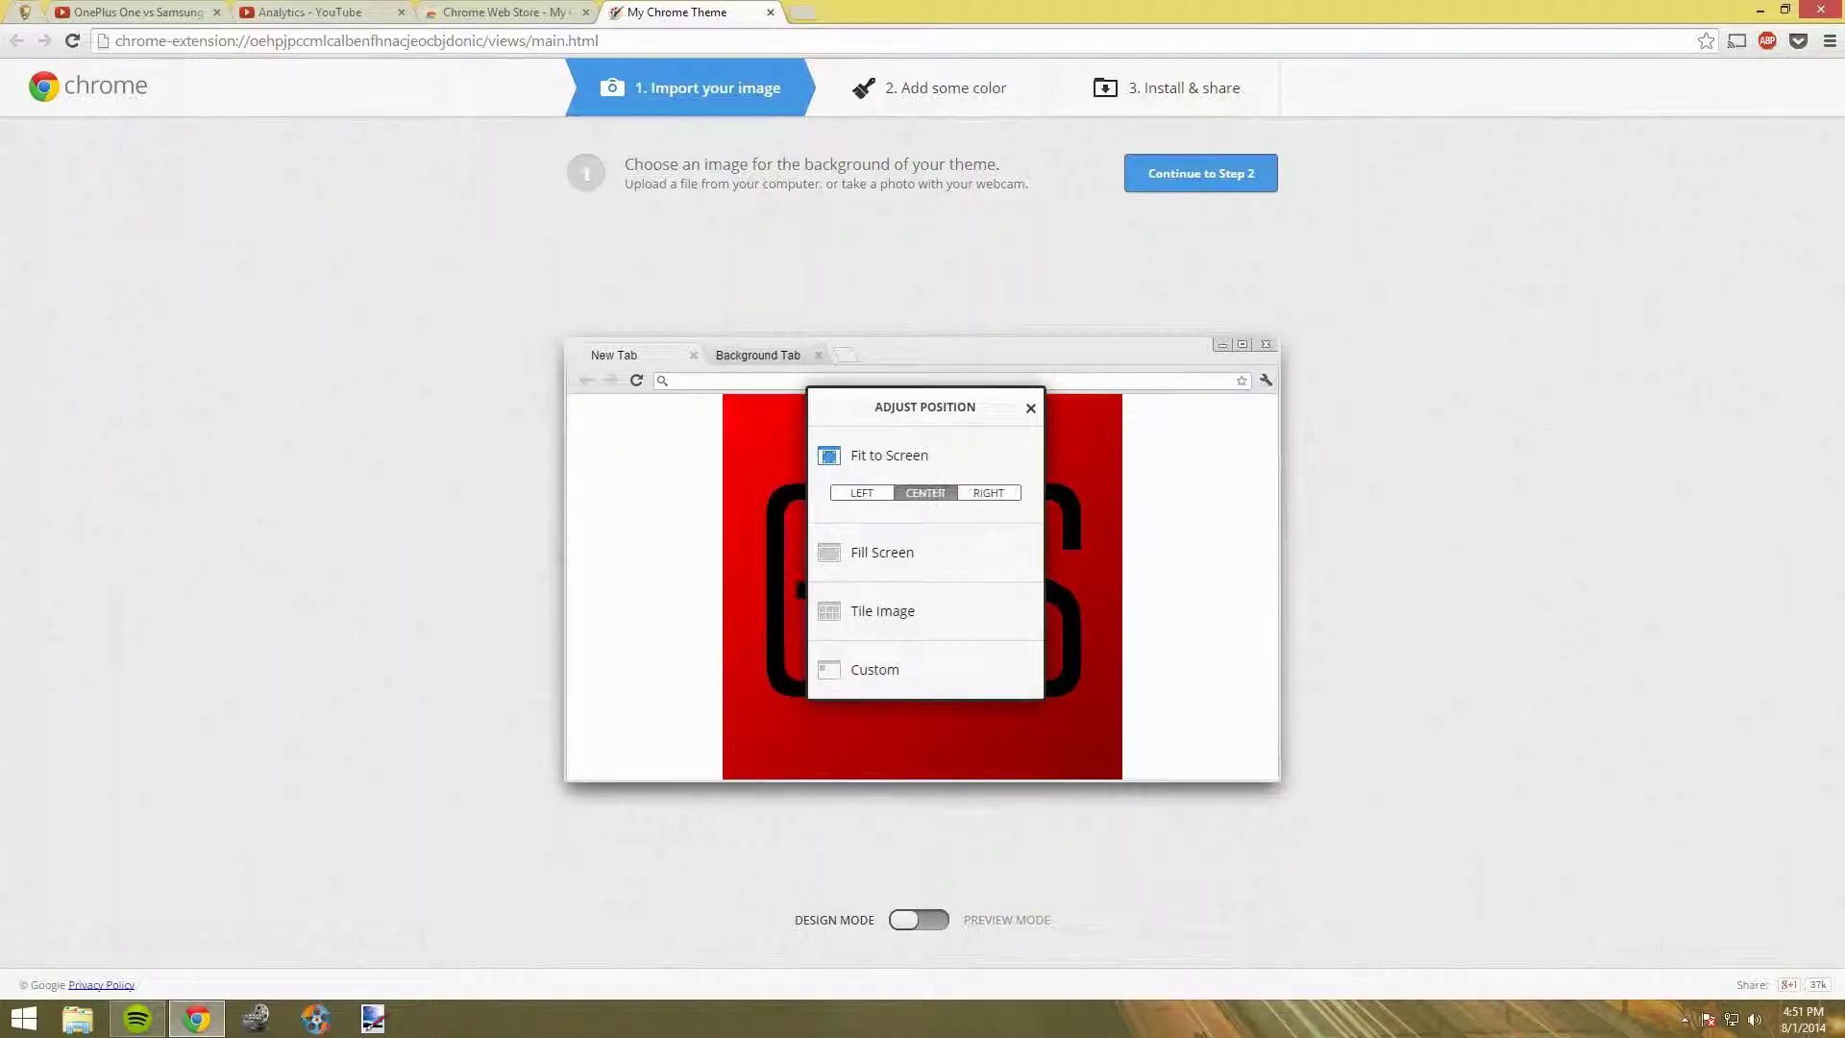
{"action": "left_click", "coordinate": [881, 552]}
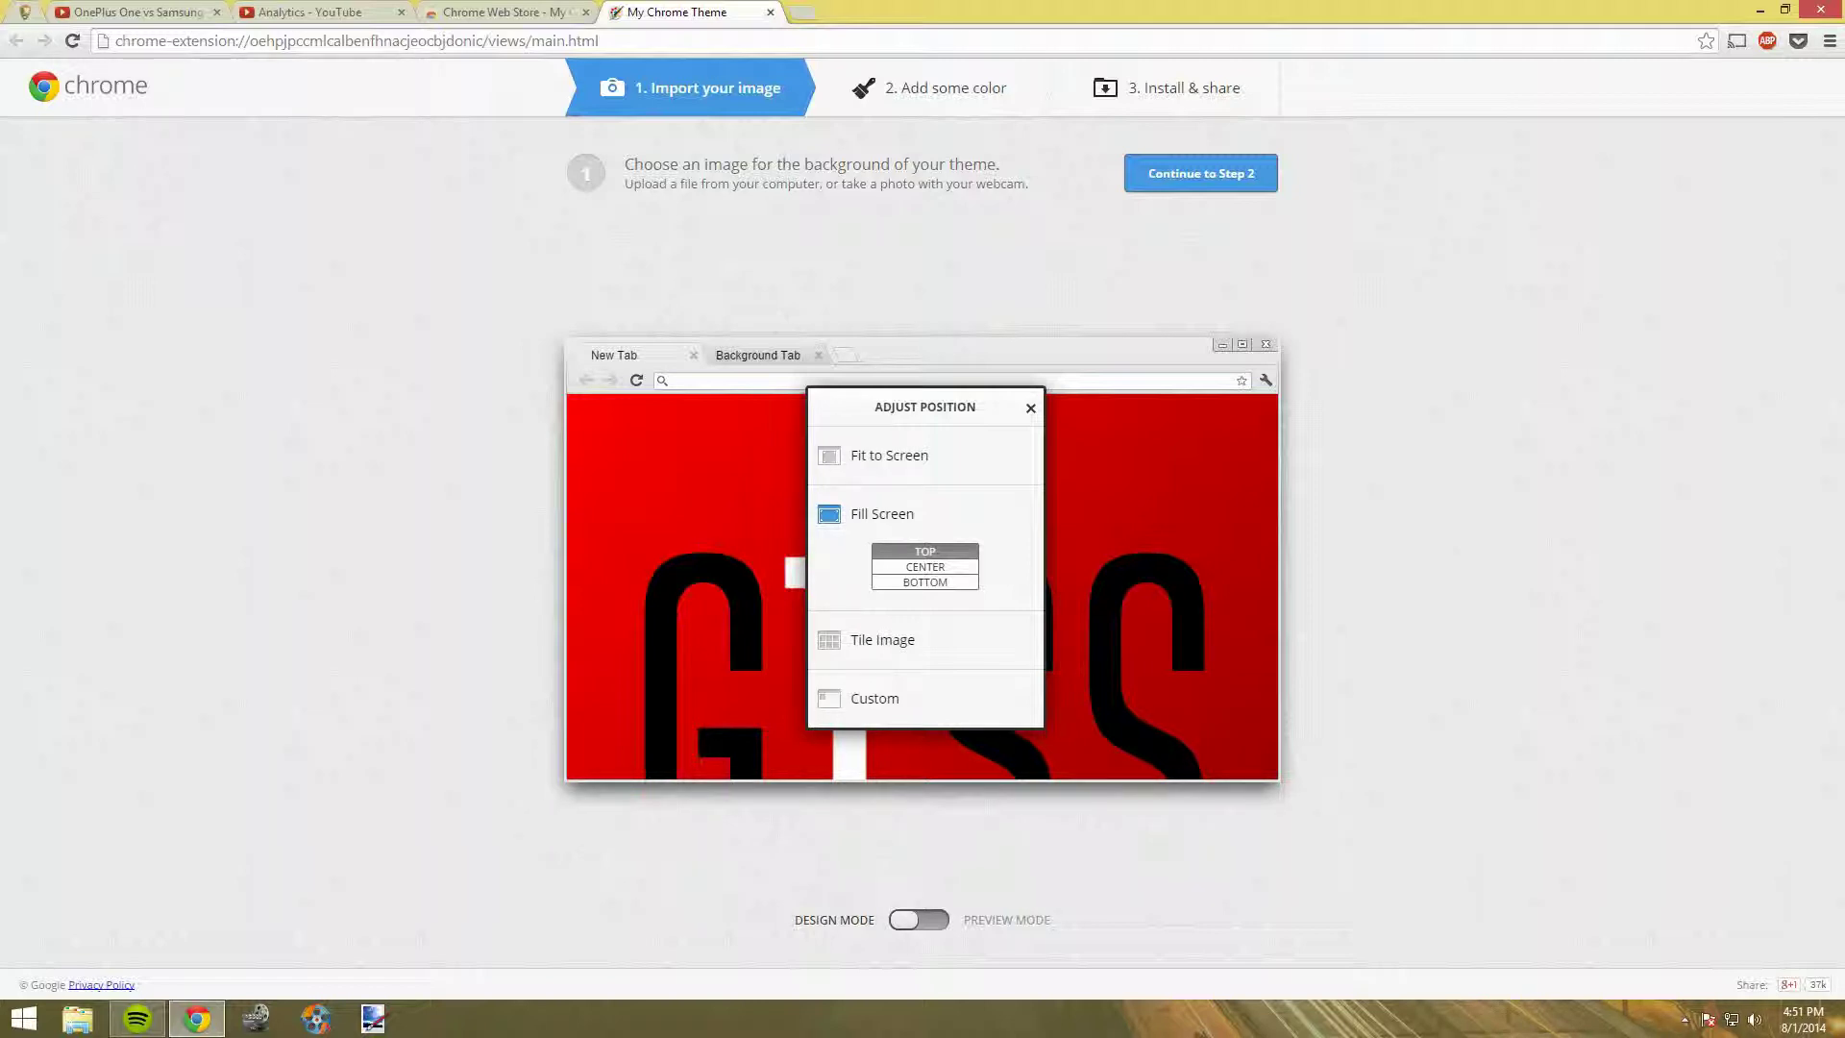
{"action": "left_click", "coordinate": [925, 567]}
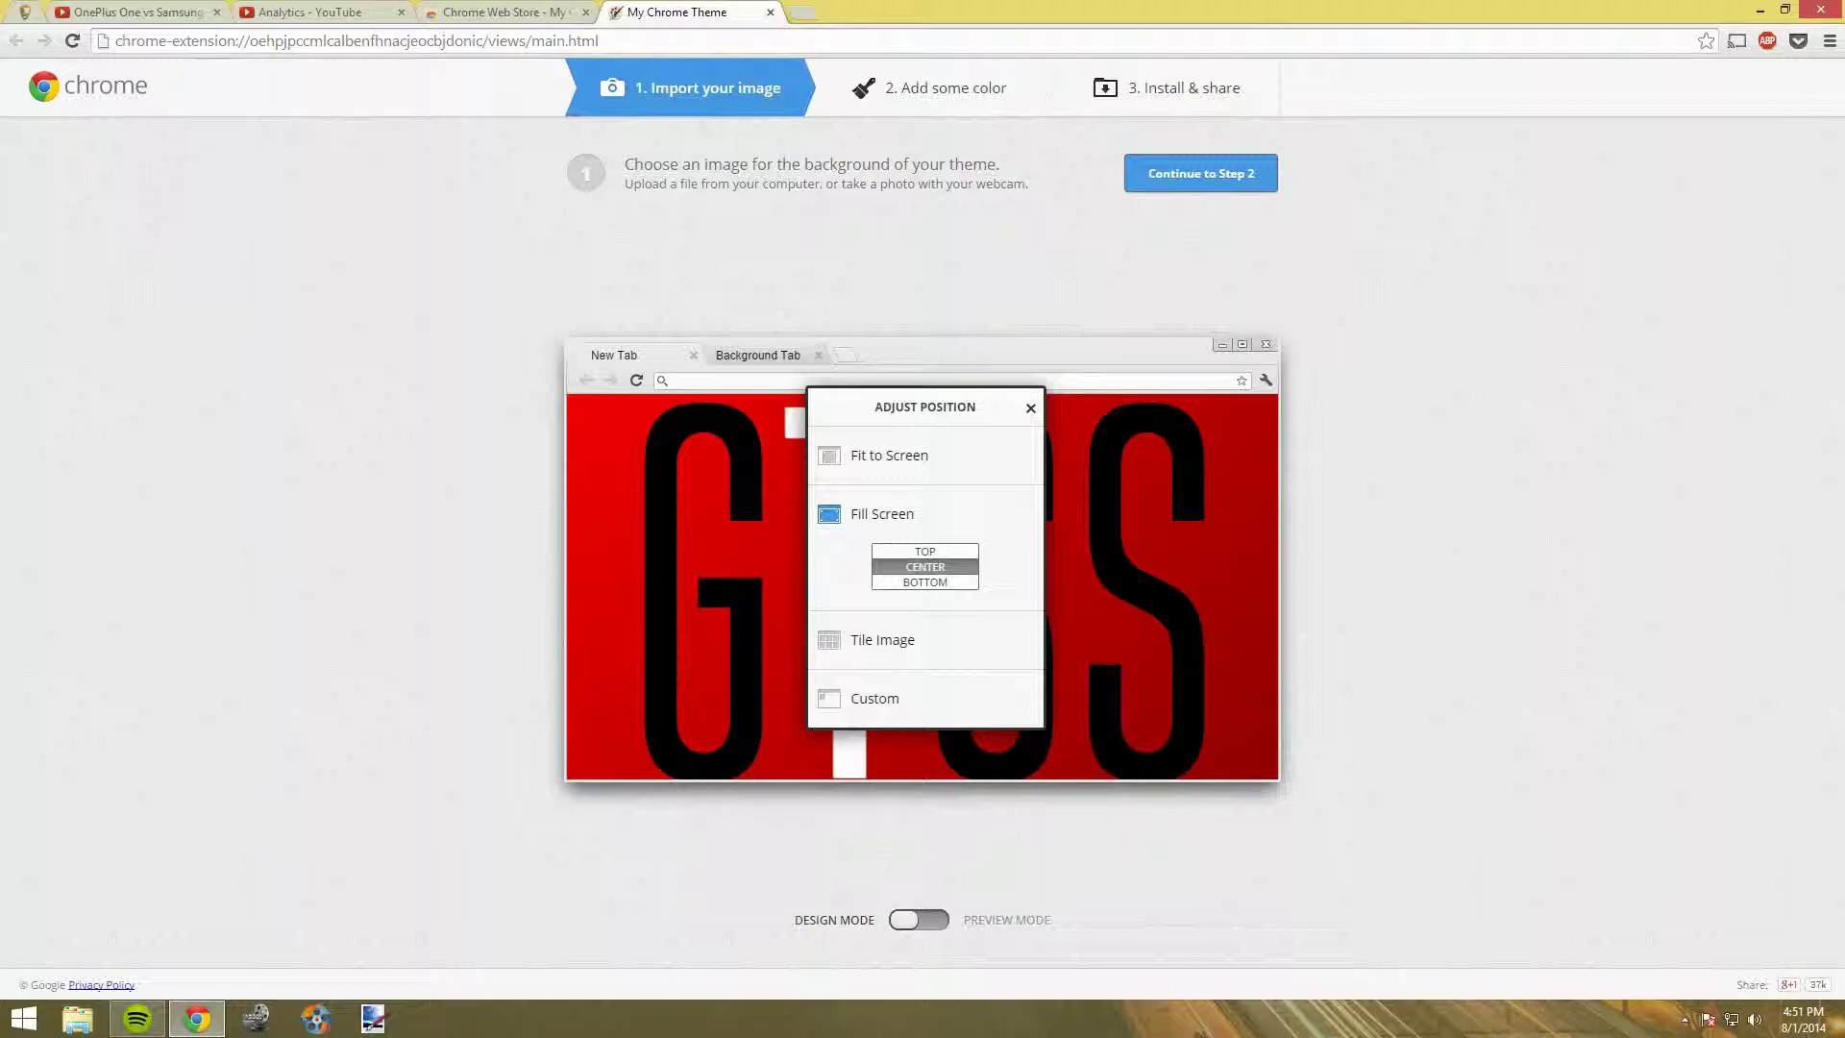
{"action": "left_click", "coordinate": [828, 640]}
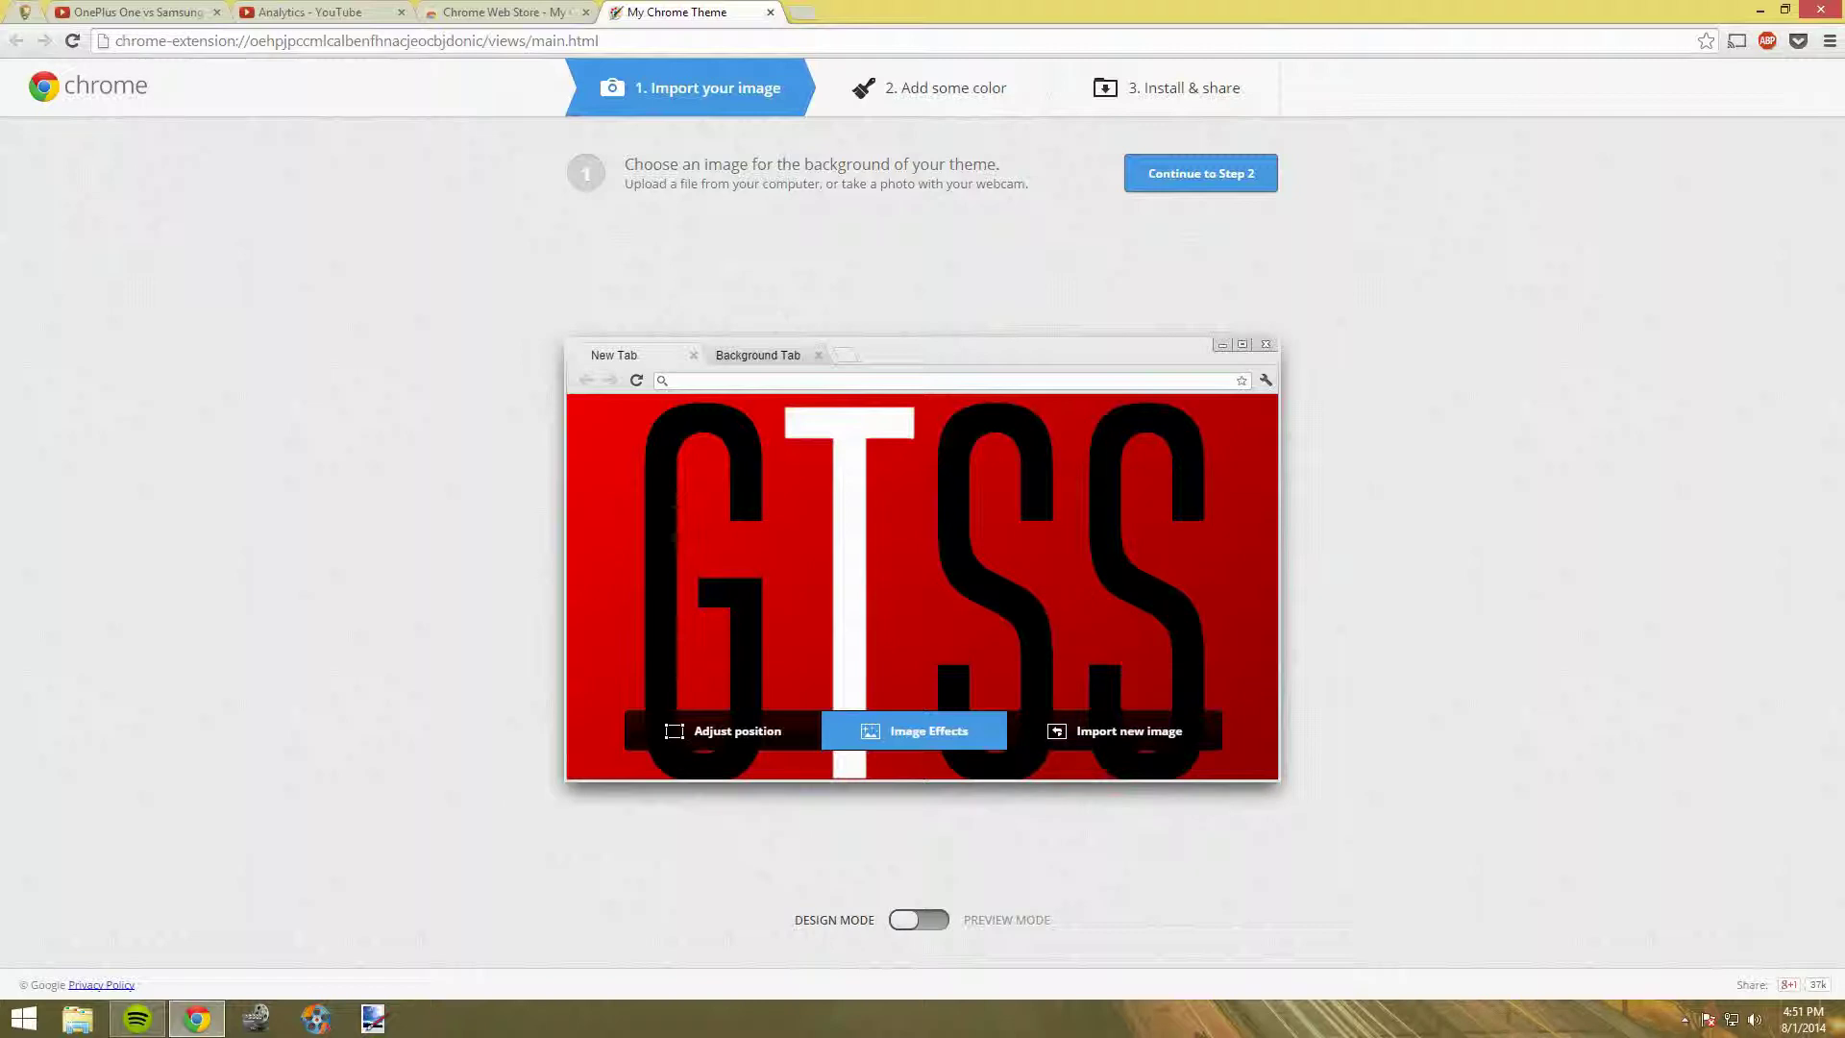
{"action": "left_click", "coordinate": [928, 731]}
{"action": "scroll", "coordinate": [1215, 520], "scroll_direction": "down", "scroll_amount": 5}
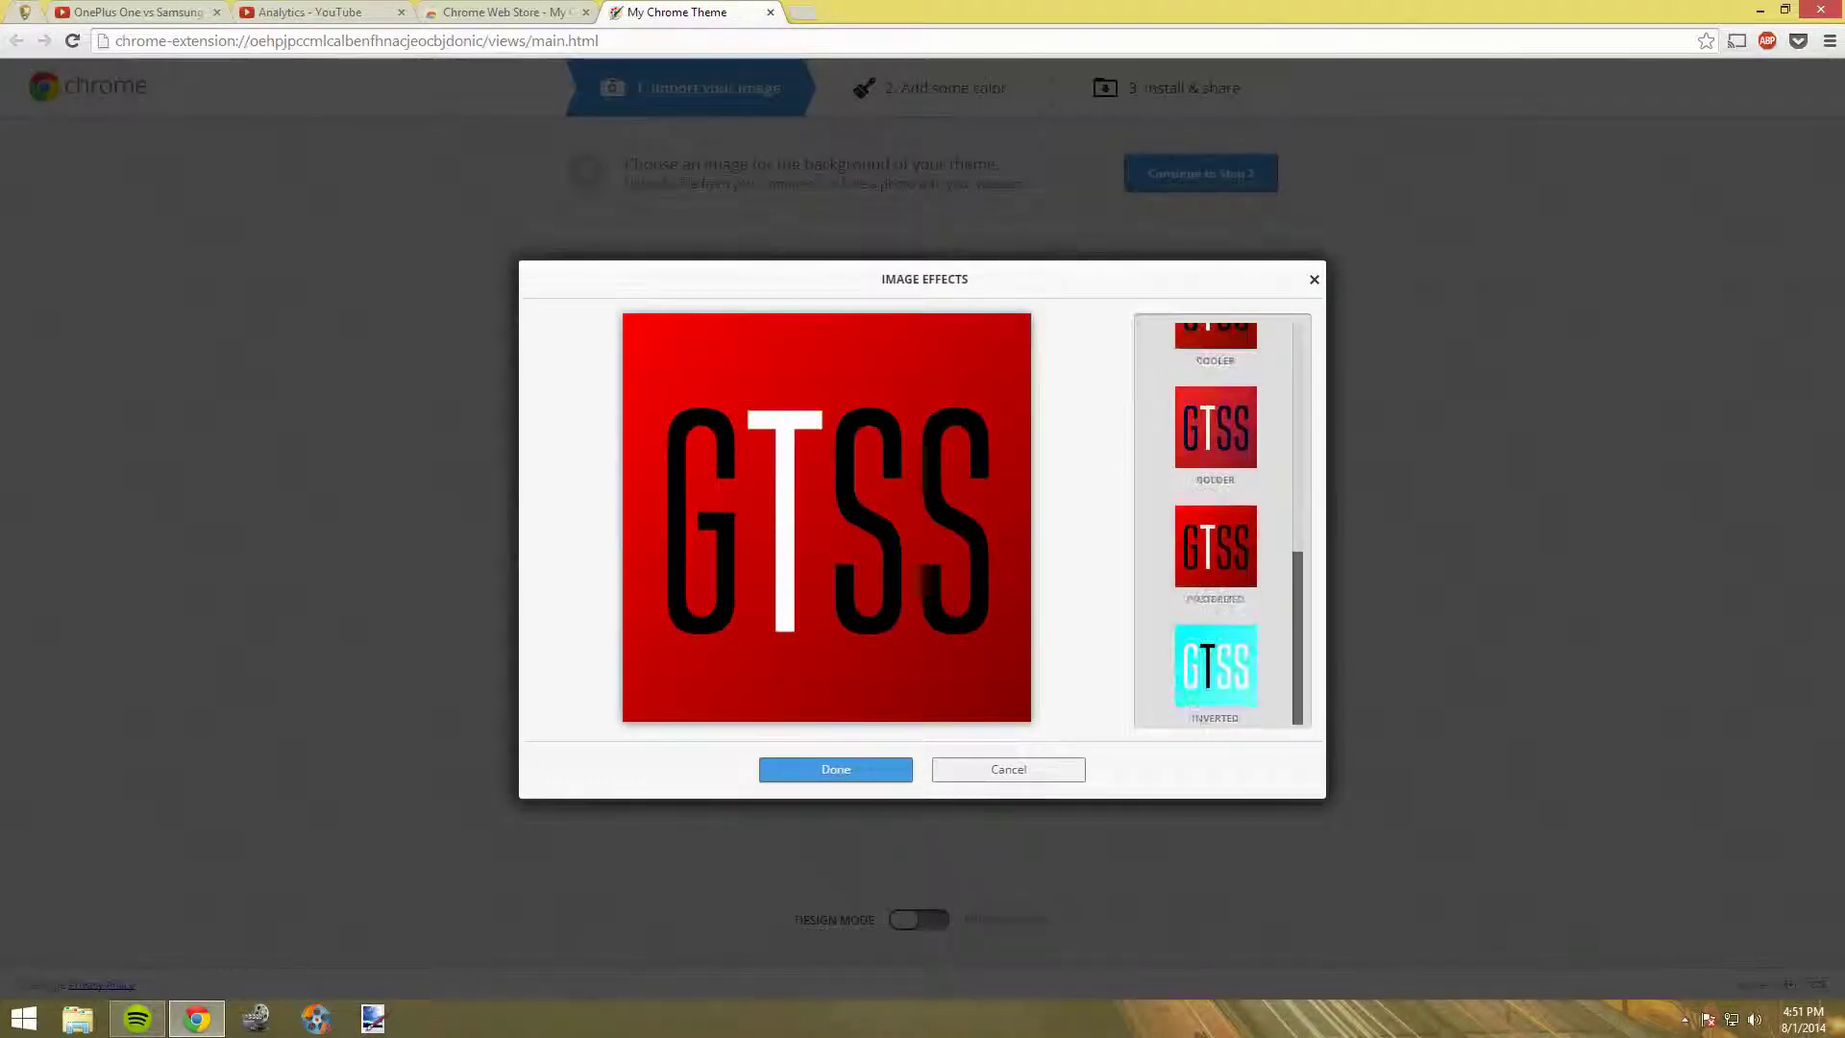
{"action": "scroll", "coordinate": [1214, 519], "scroll_direction": "up", "scroll_amount": 5}
{"action": "scroll", "coordinate": [1215, 518], "scroll_direction": "down", "scroll_amount": 5}
{"action": "scroll", "coordinate": [1214, 519], "scroll_direction": "up", "scroll_amount": 5}
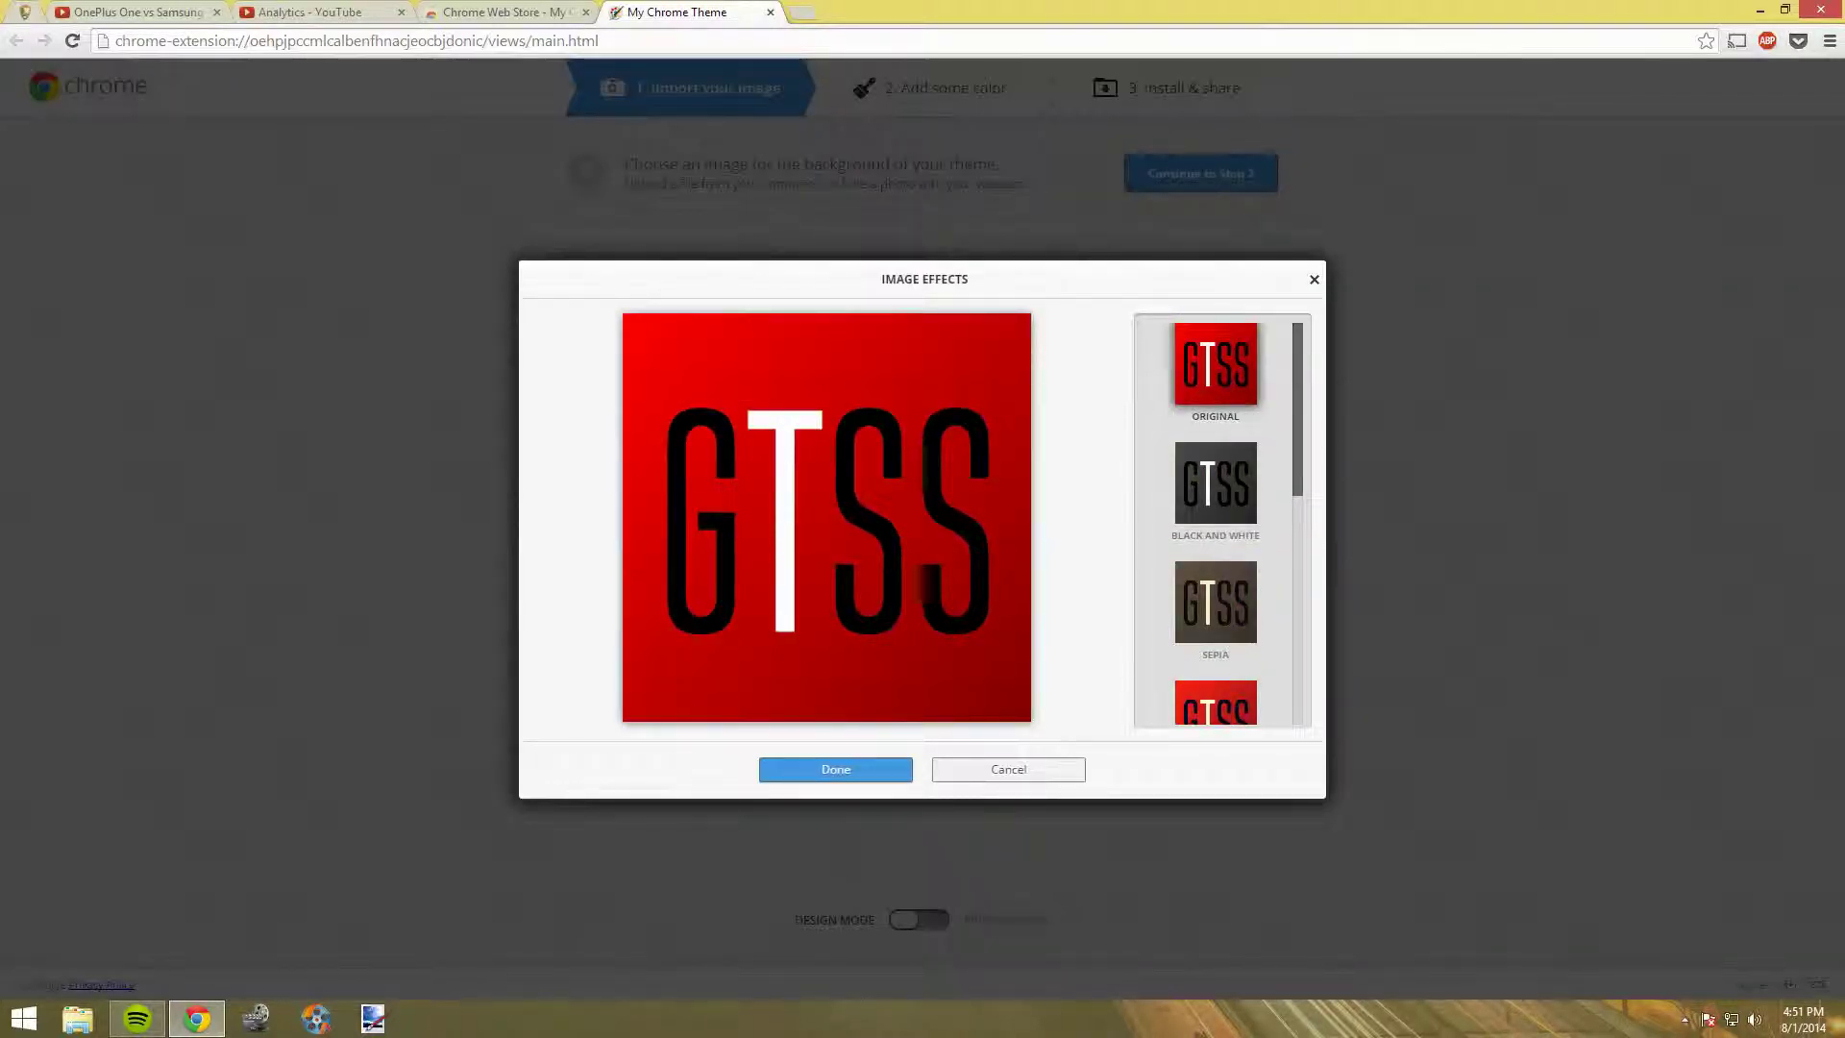
{"action": "scroll", "coordinate": [1216, 519], "scroll_direction": "down", "scroll_amount": 5}
{"action": "scroll", "coordinate": [1216, 519], "scroll_direction": "up", "scroll_amount": 5}
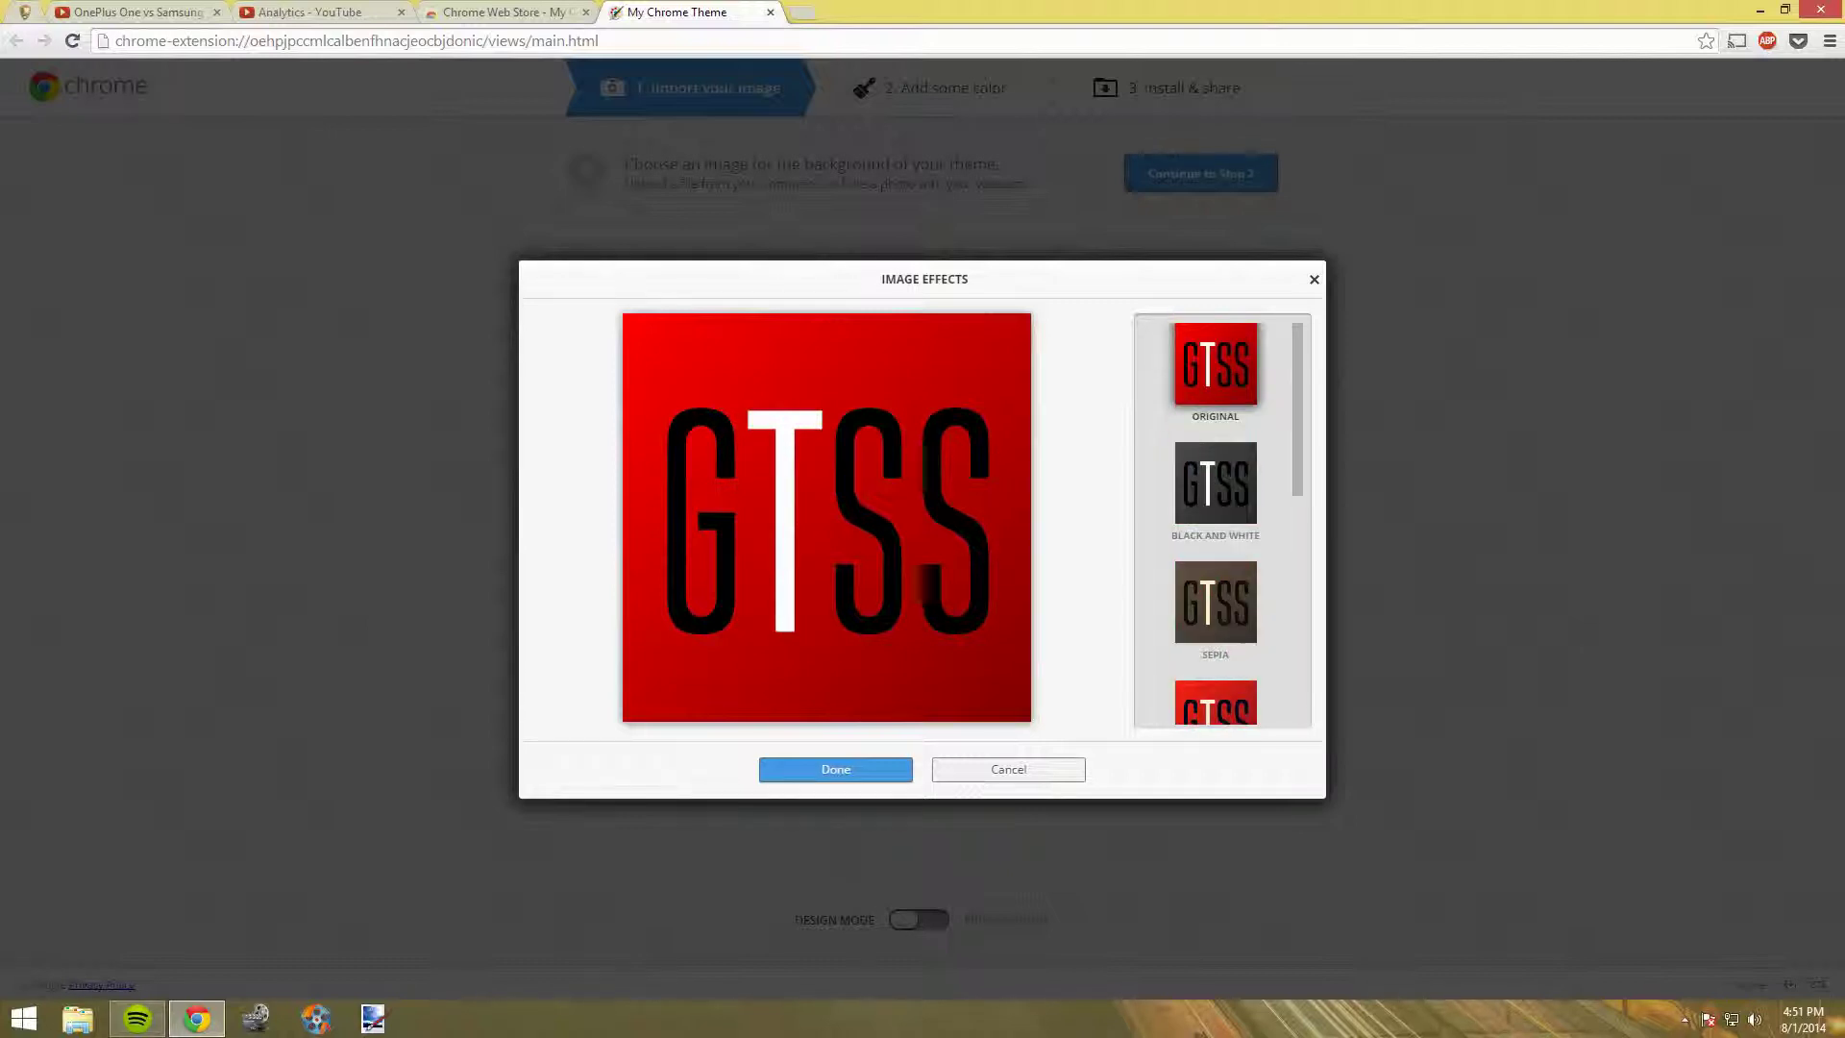
{"action": "left_click", "coordinate": [1214, 488]}
{"action": "left_click", "coordinate": [1214, 605]}
{"action": "scroll", "coordinate": [1215, 518], "scroll_direction": "down", "scroll_amount": 3}
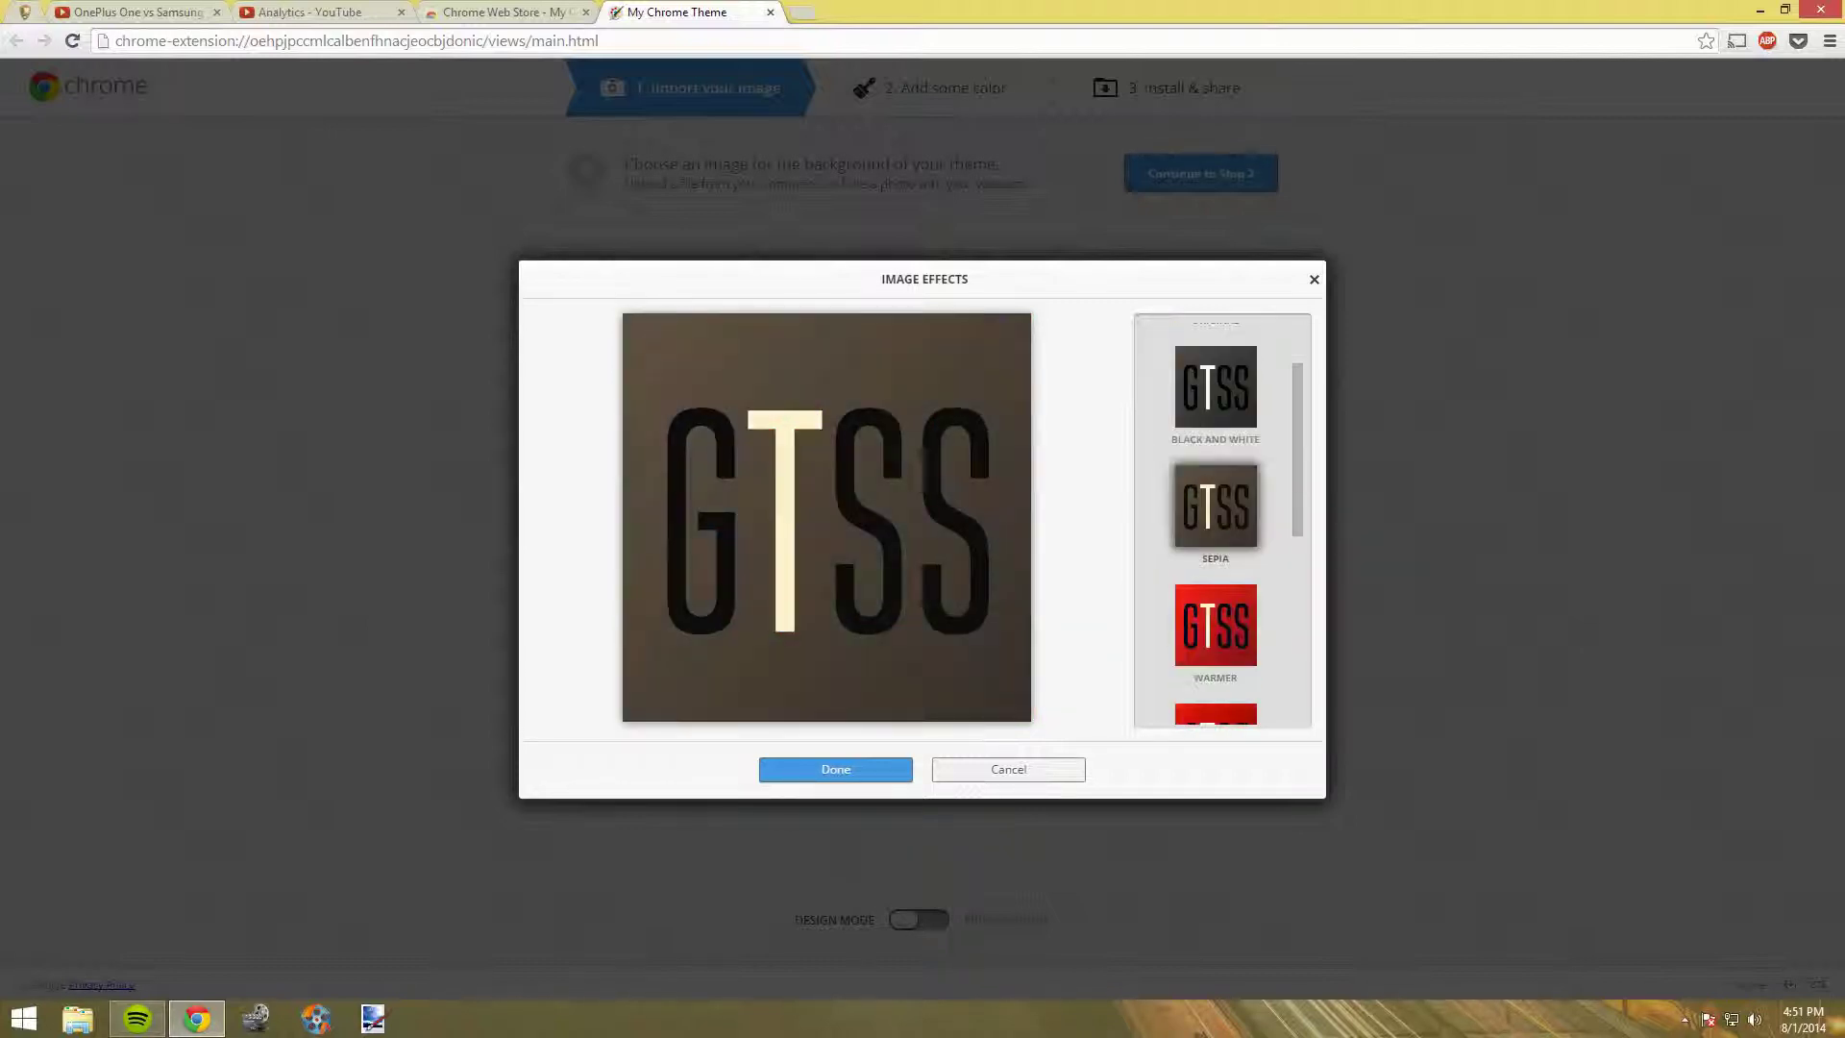
{"action": "scroll", "coordinate": [1215, 520], "scroll_direction": "down", "scroll_amount": 2}
{"action": "left_click", "coordinate": [1215, 432]}
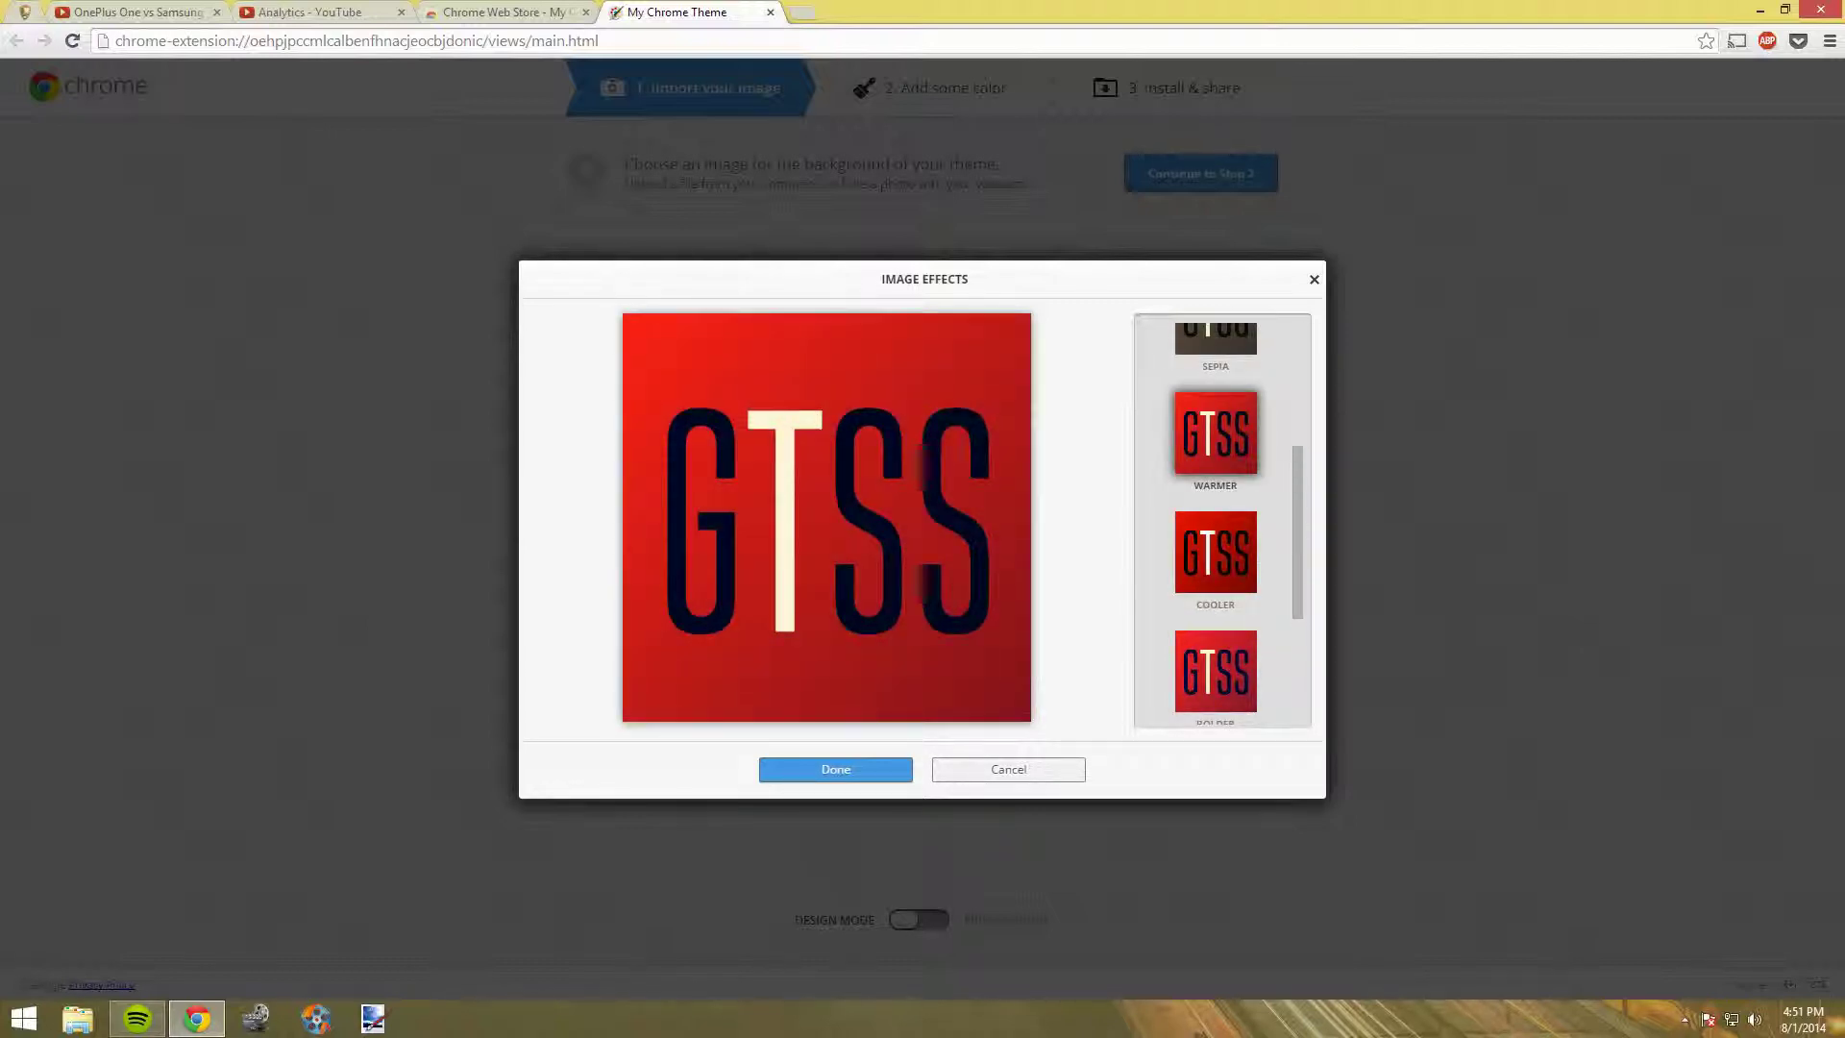
{"action": "left_click", "coordinate": [1215, 551]}
{"action": "scroll", "coordinate": [1215, 519], "scroll_direction": "down", "scroll_amount": 3}
{"action": "left_click", "coordinate": [1216, 476]}
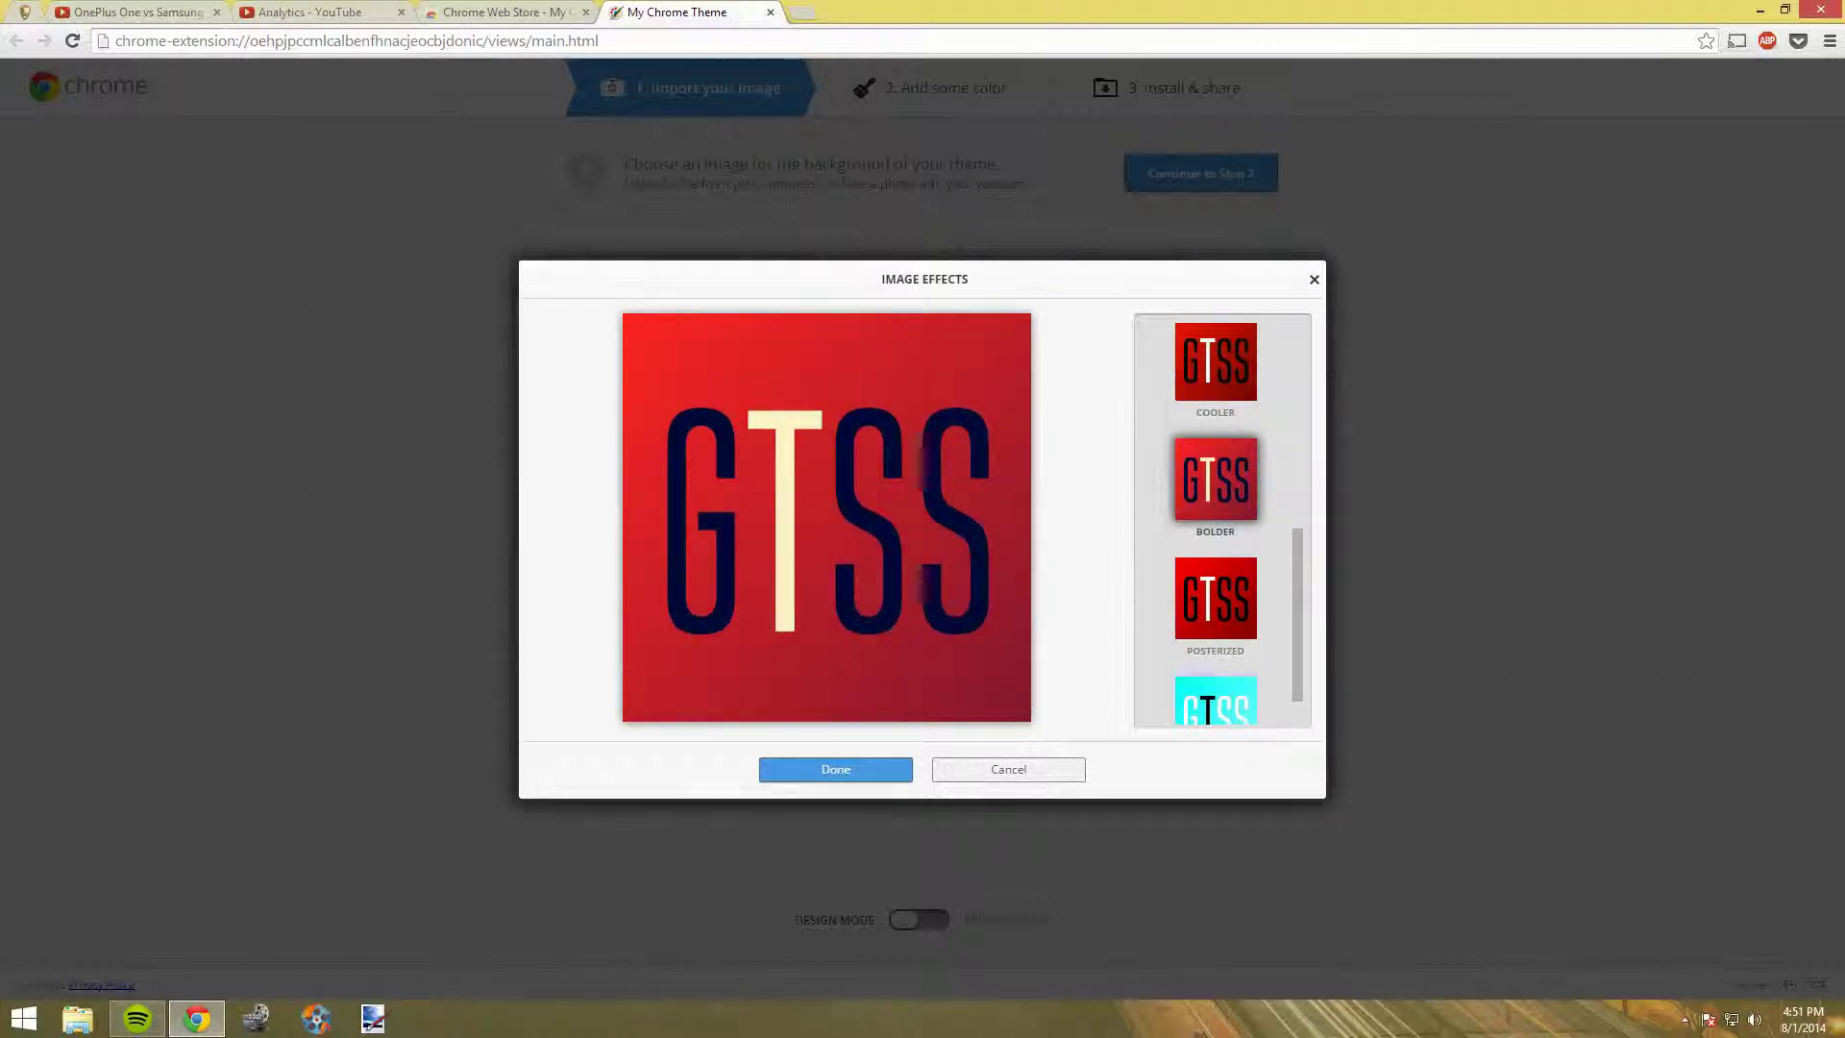
{"action": "scroll", "coordinate": [1215, 519], "scroll_direction": "down", "scroll_amount": 2}
{"action": "left_click", "coordinate": [1215, 547]}
{"action": "left_click", "coordinate": [1215, 666]}
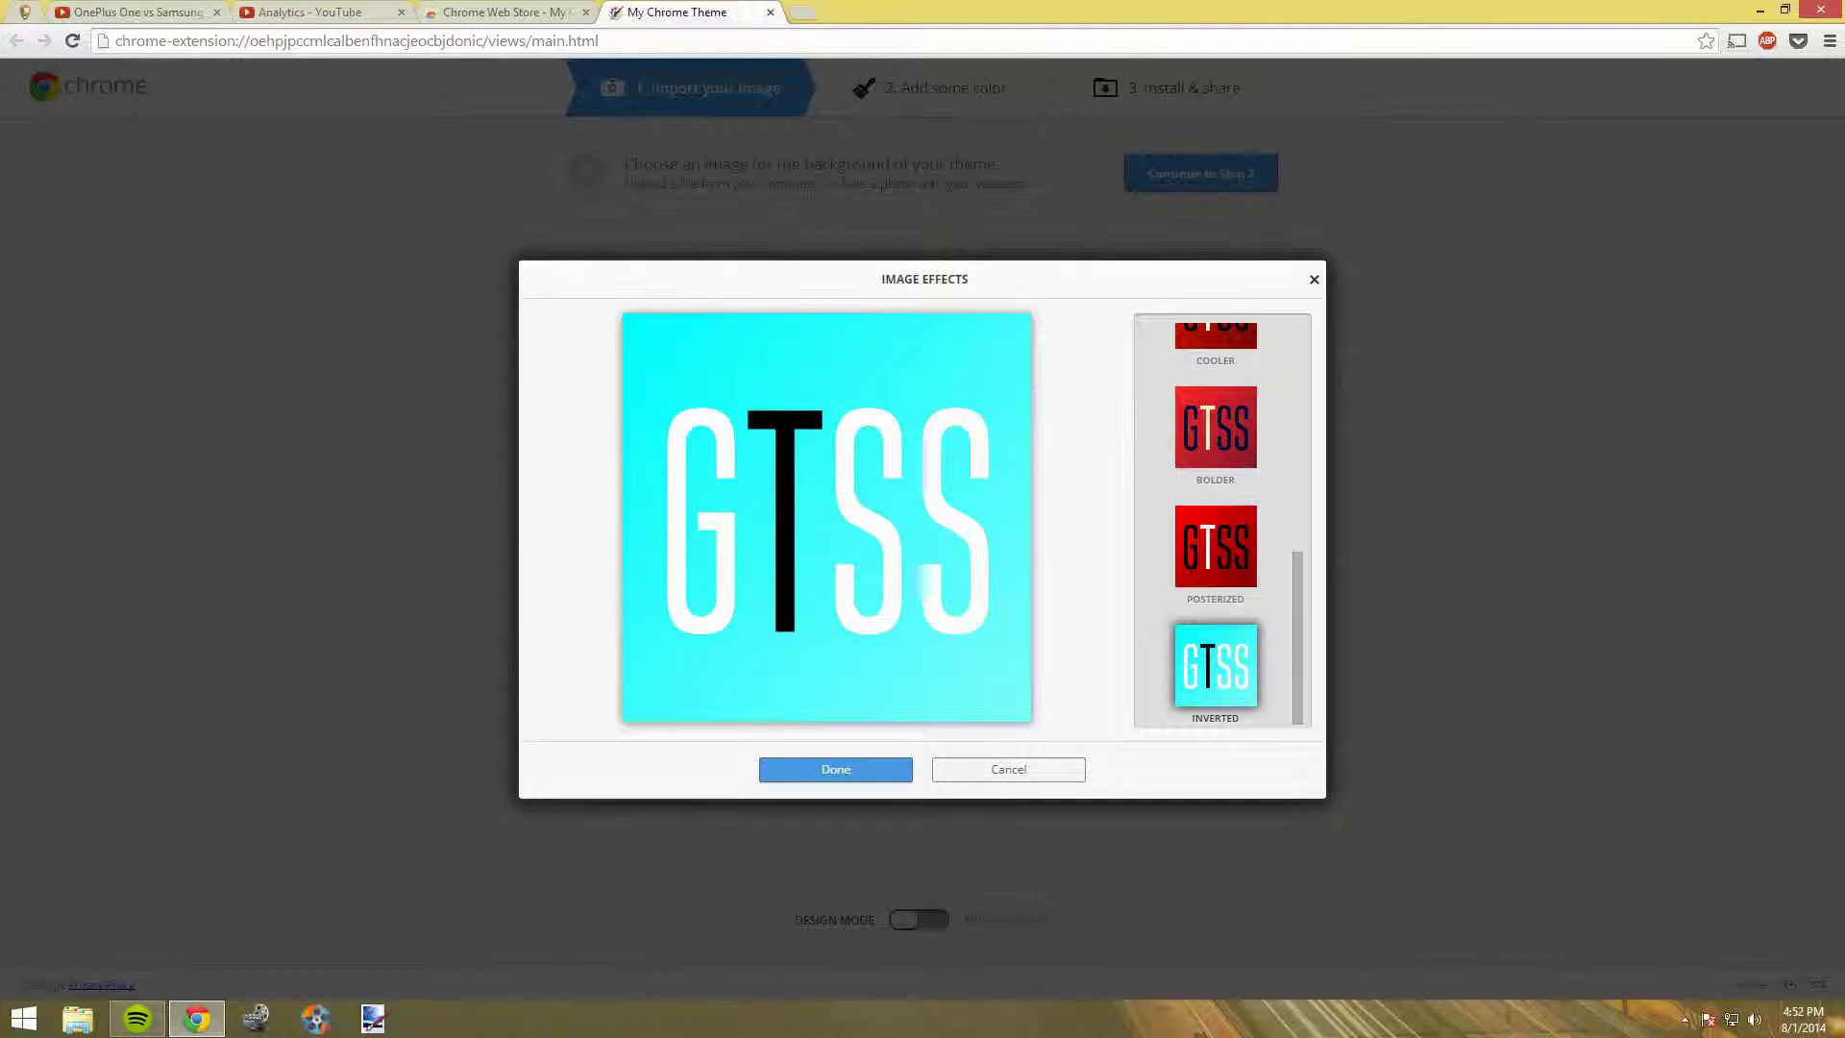
{"action": "scroll", "coordinate": [1215, 520], "scroll_direction": "up", "scroll_amount": 5}
{"action": "left_click", "coordinate": [1214, 364]}
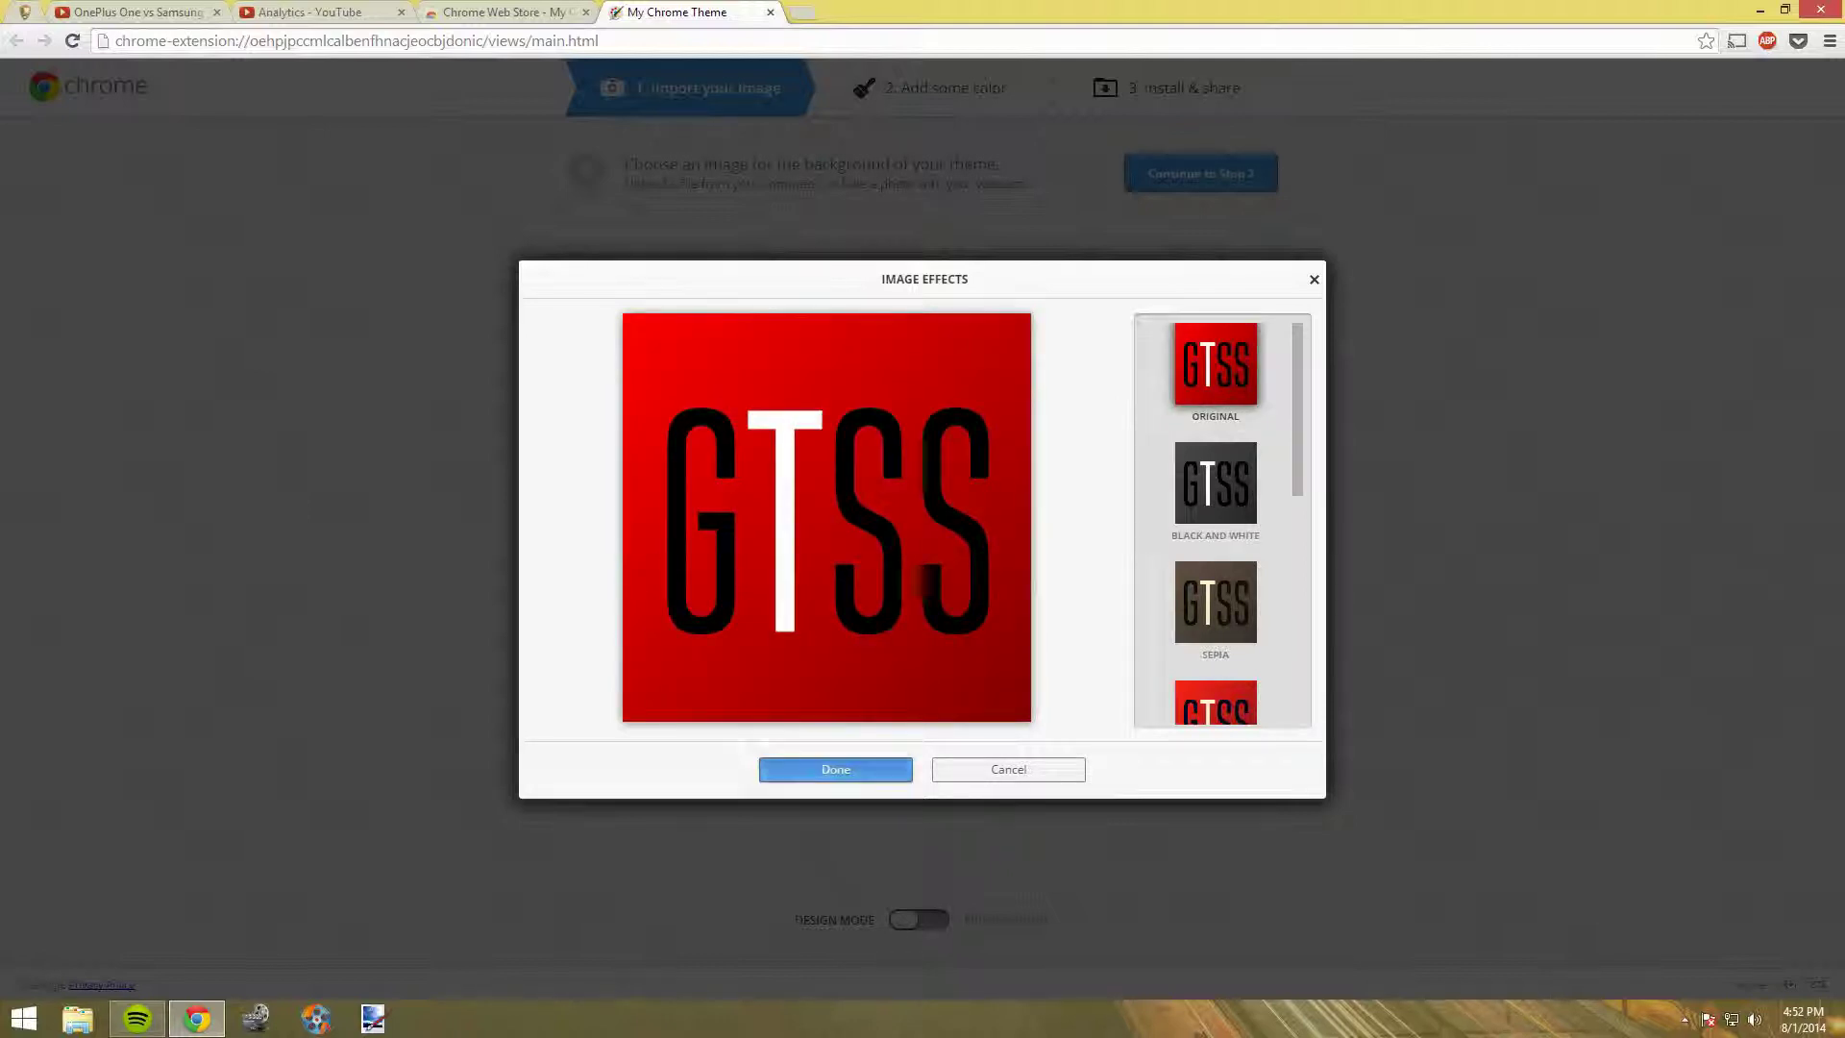
{"action": "left_click", "coordinate": [835, 767]}
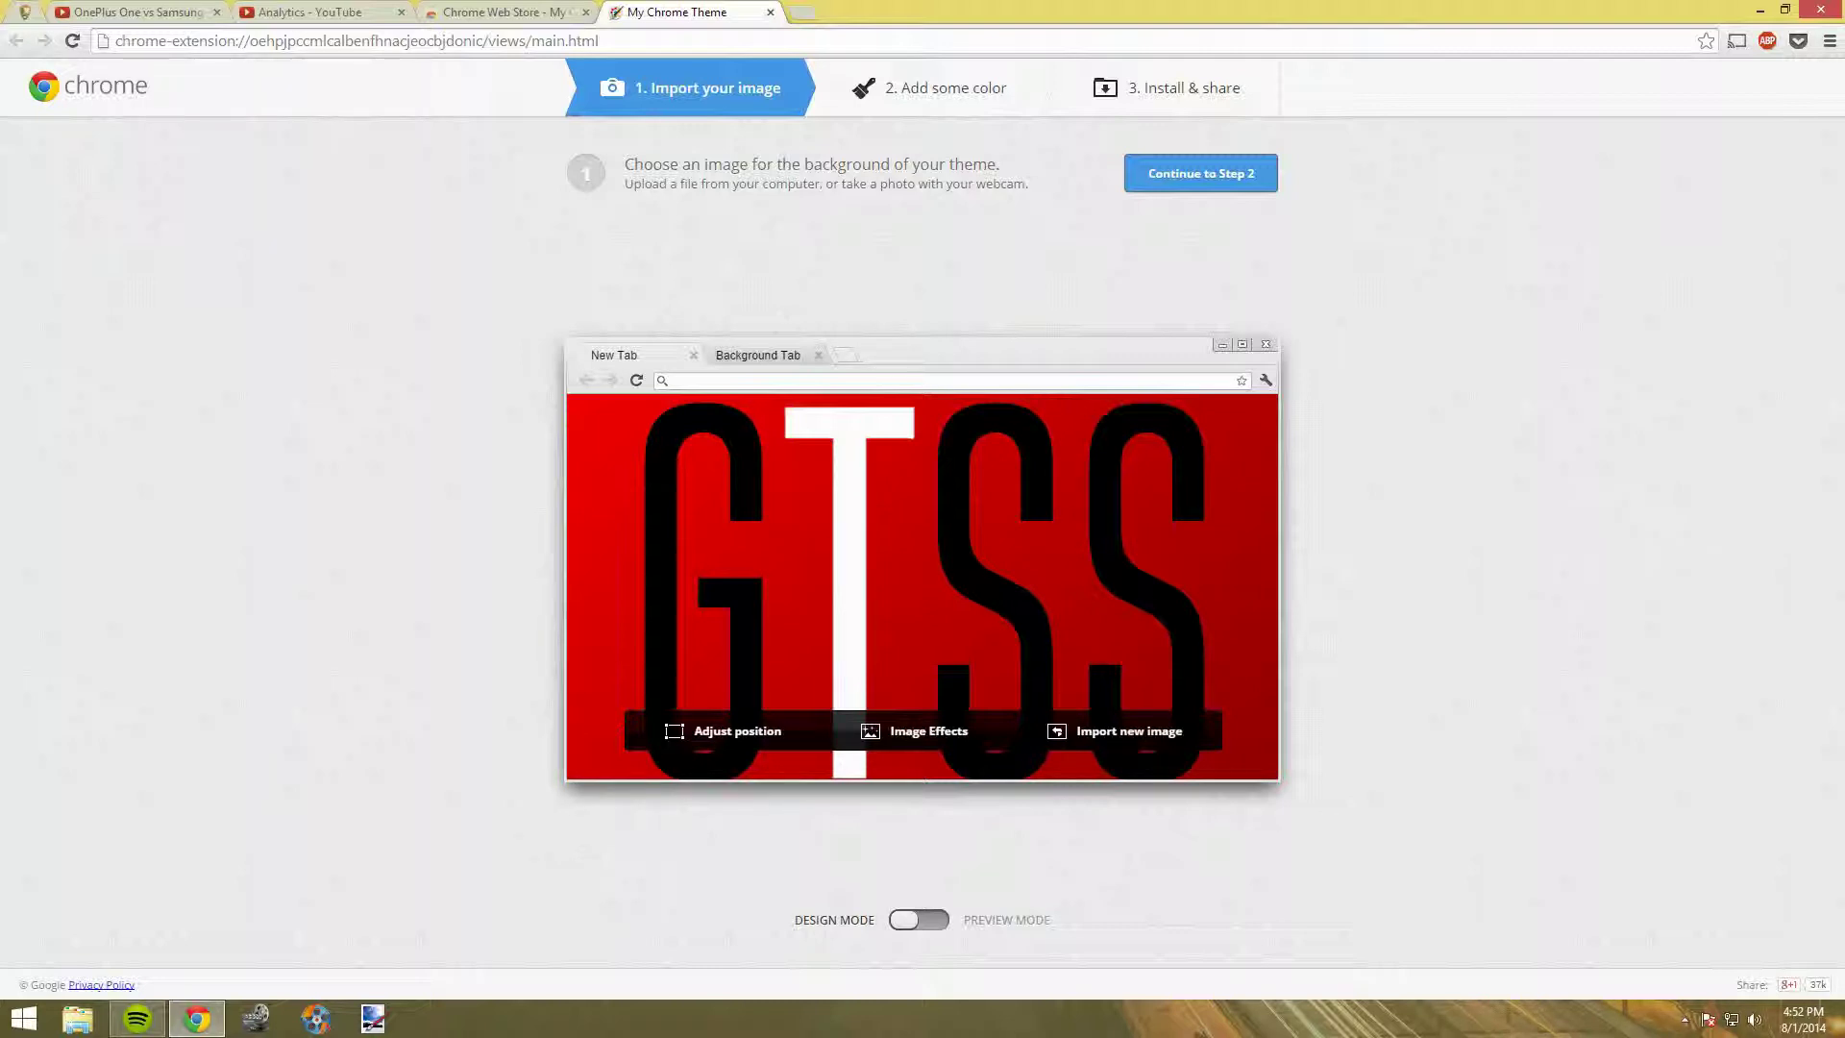
{"action": "left_click", "coordinate": [919, 920]}
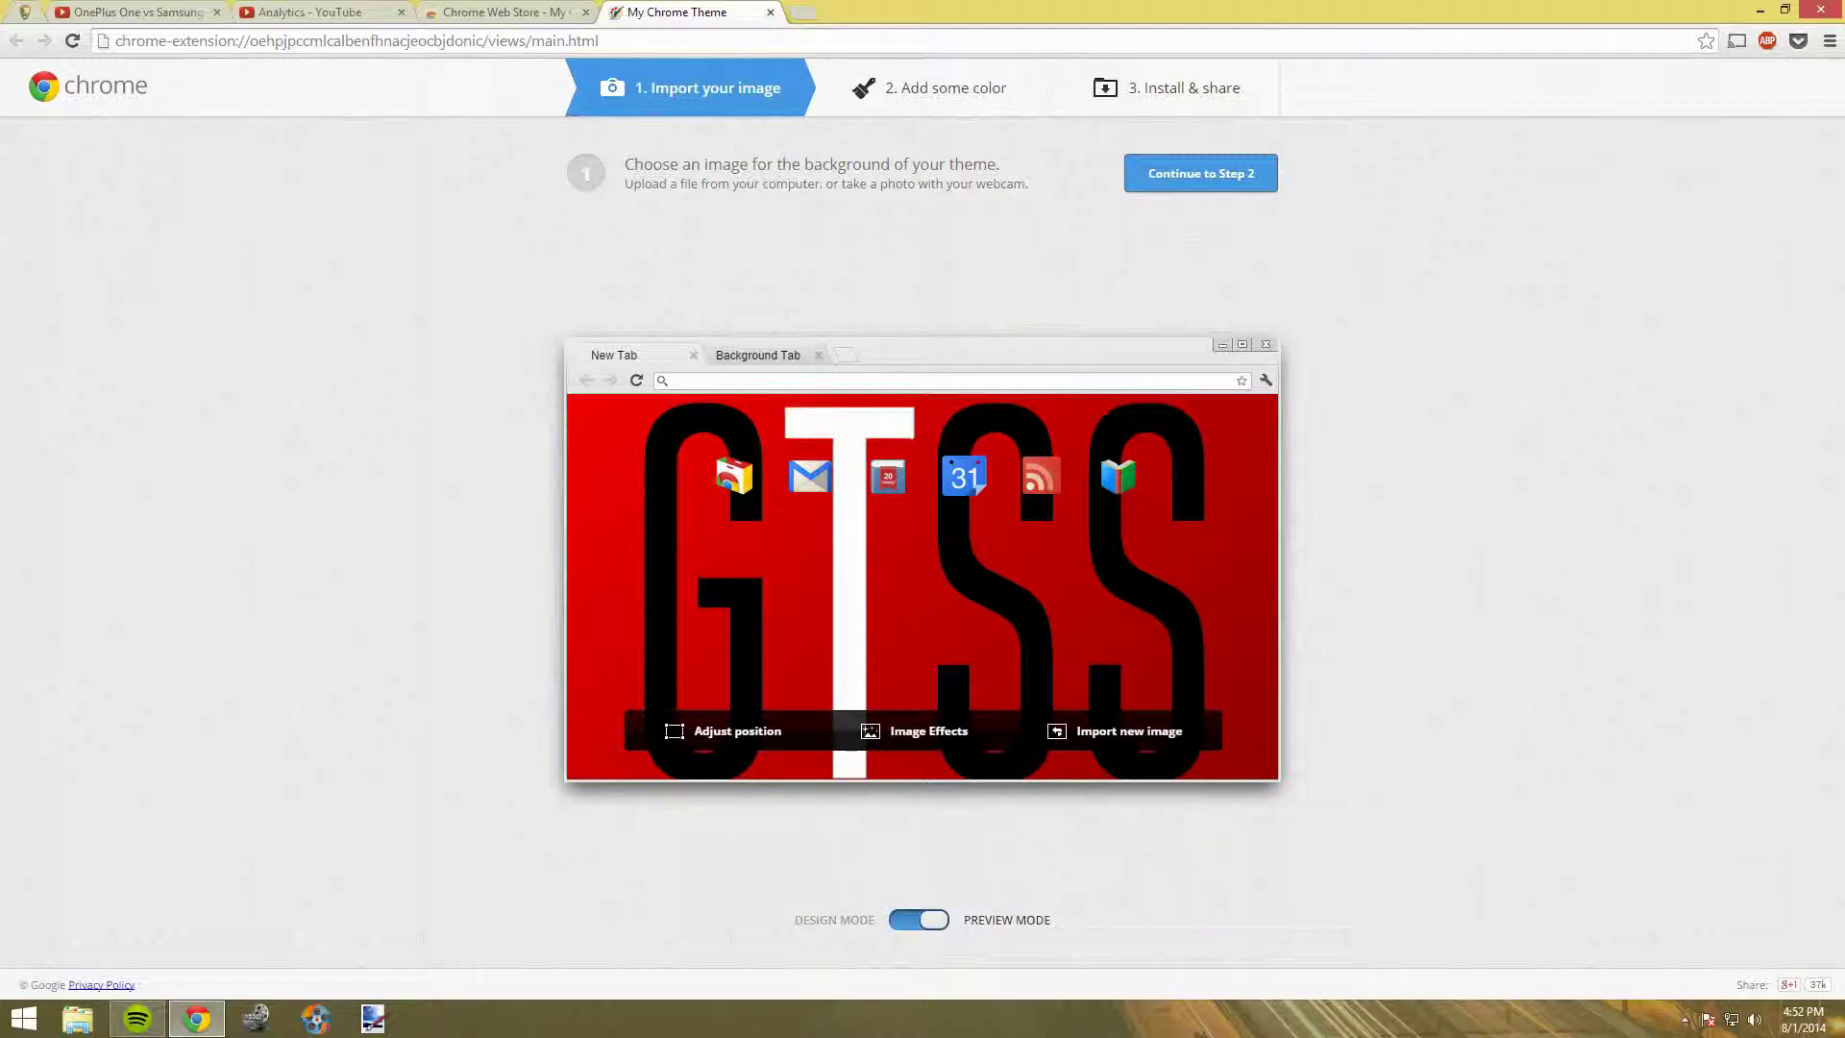
Auto-colour the theme with 'I'm Feeling Lucky', then return to the colour step
{"action": "left_click", "coordinate": [918, 921]}
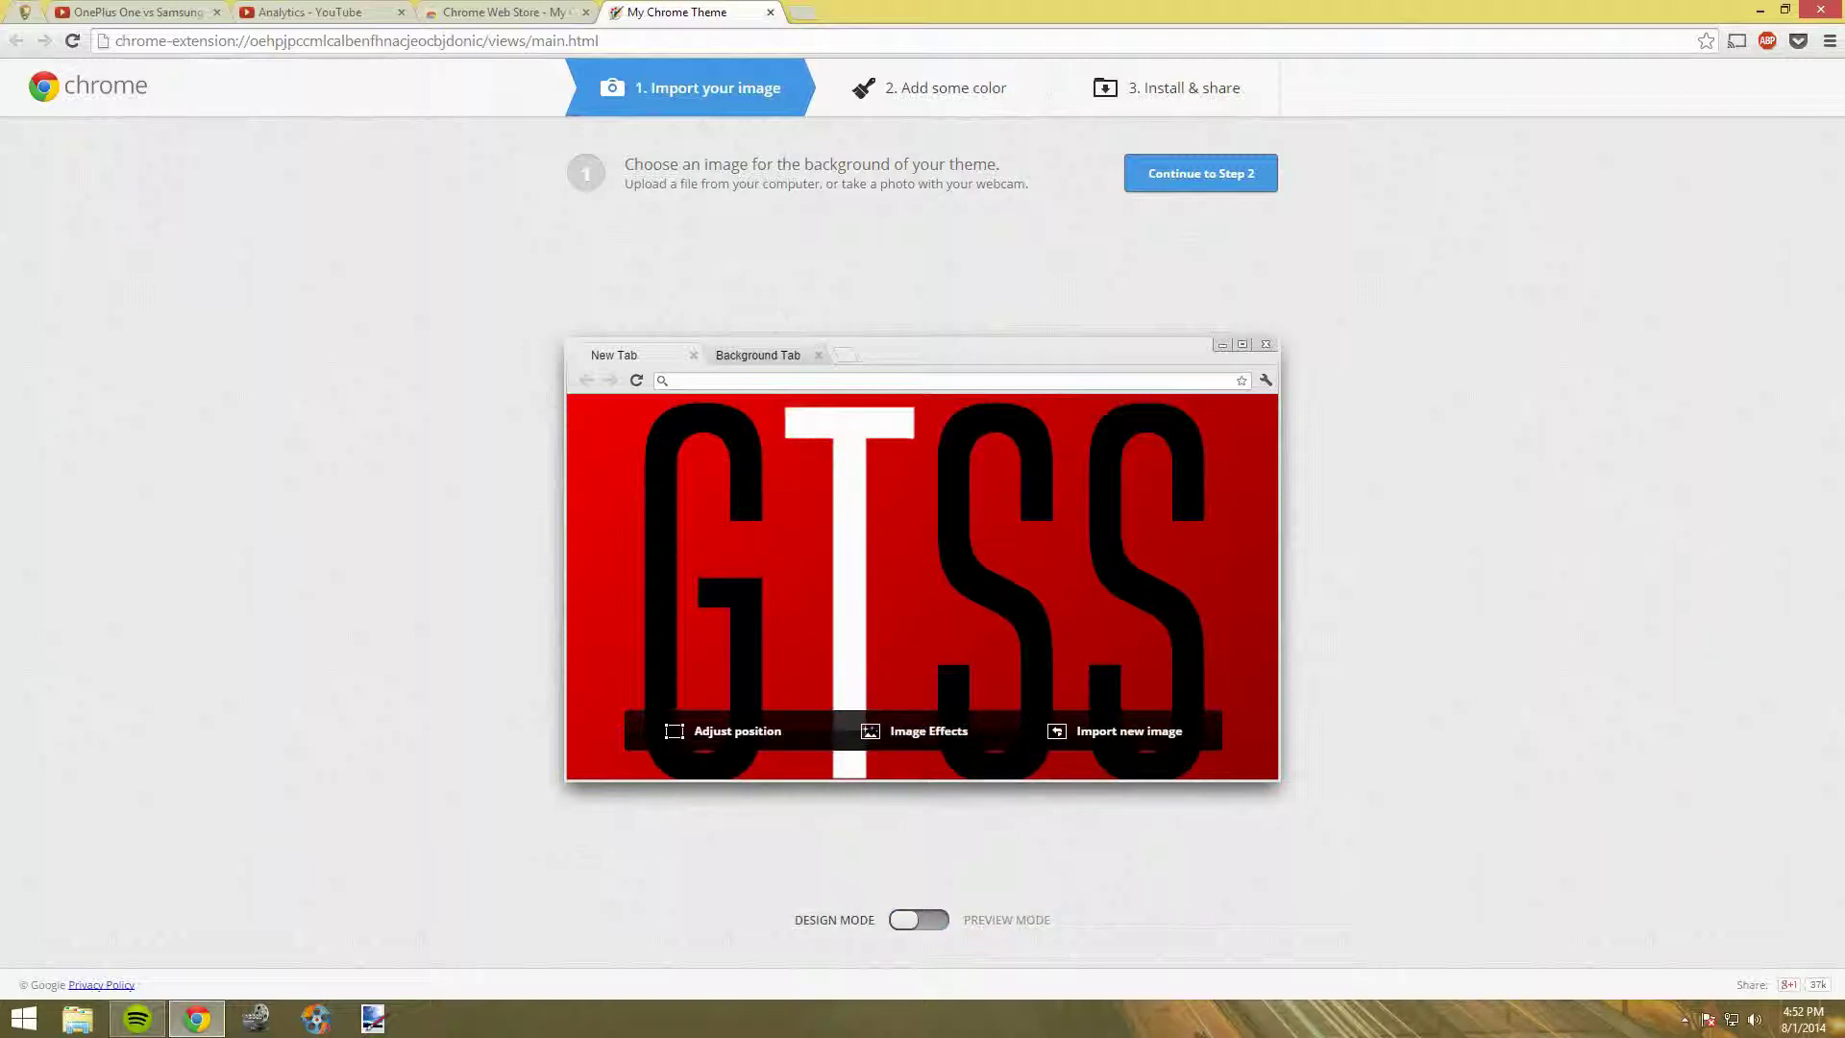
{"action": "left_click", "coordinate": [1201, 173]}
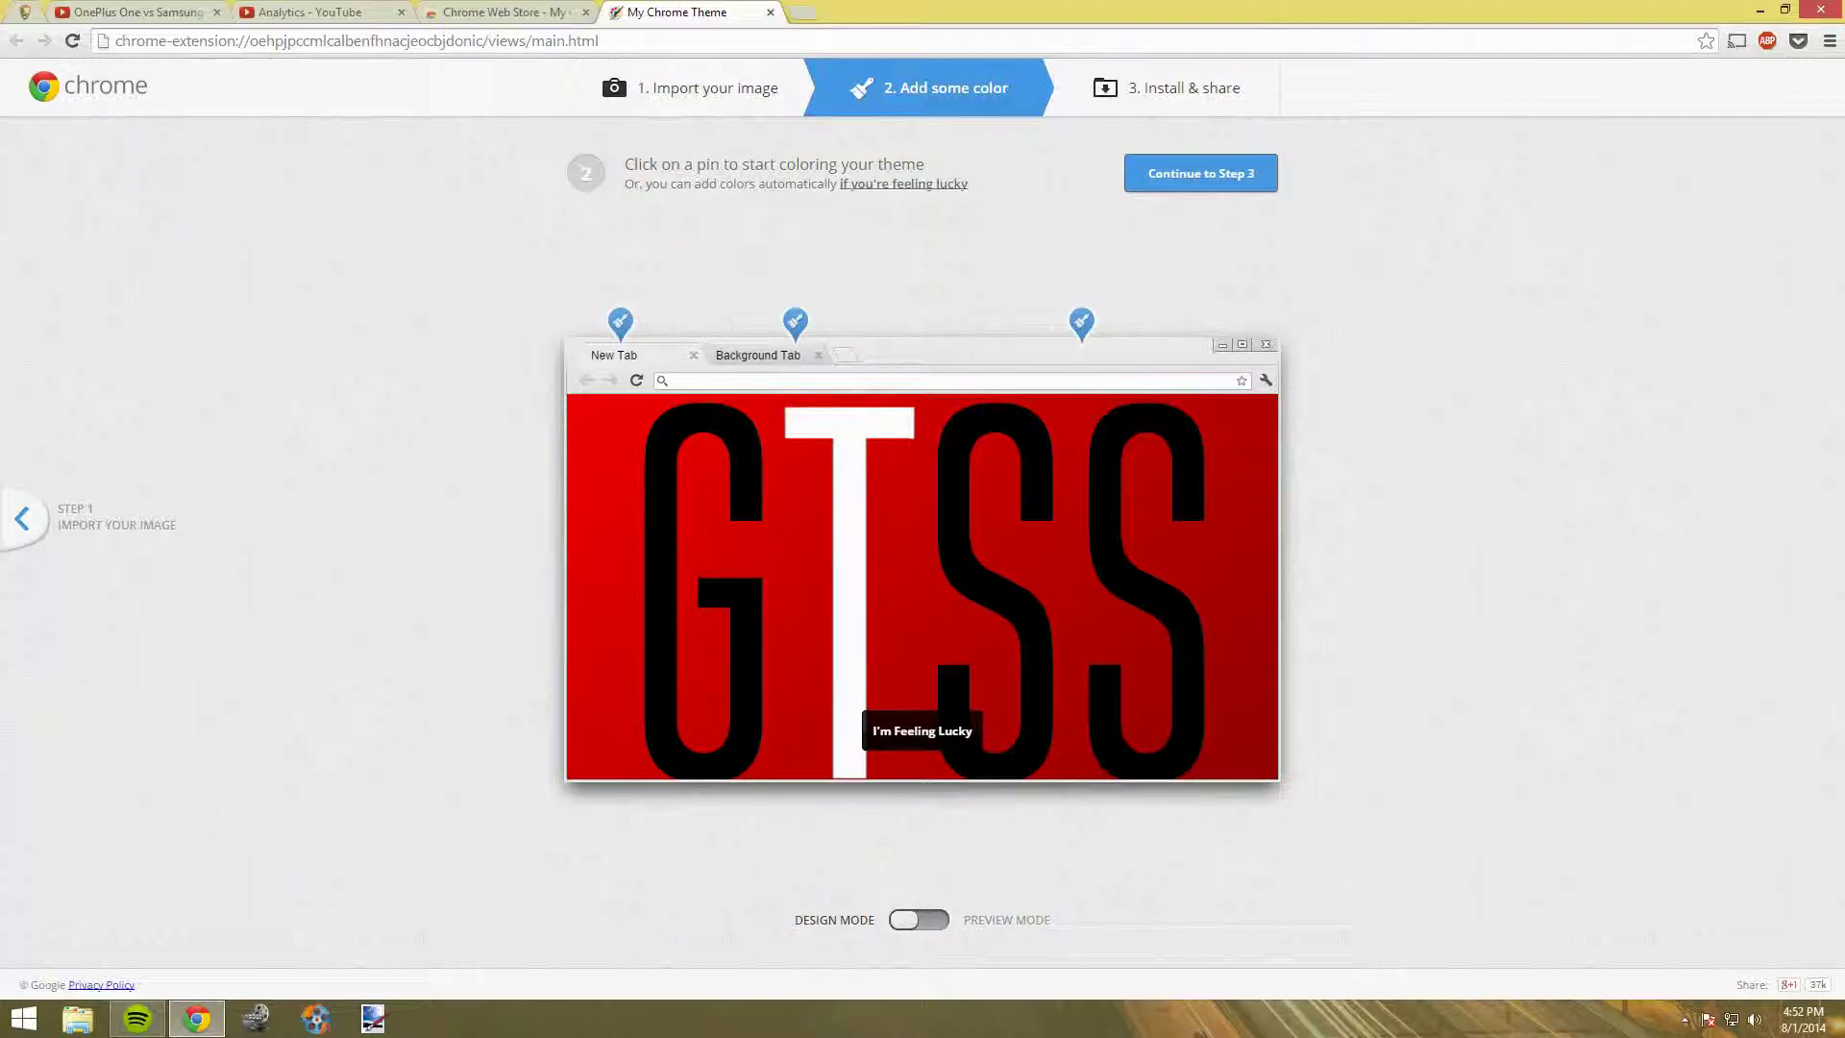
{"action": "left_click", "coordinate": [922, 732]}
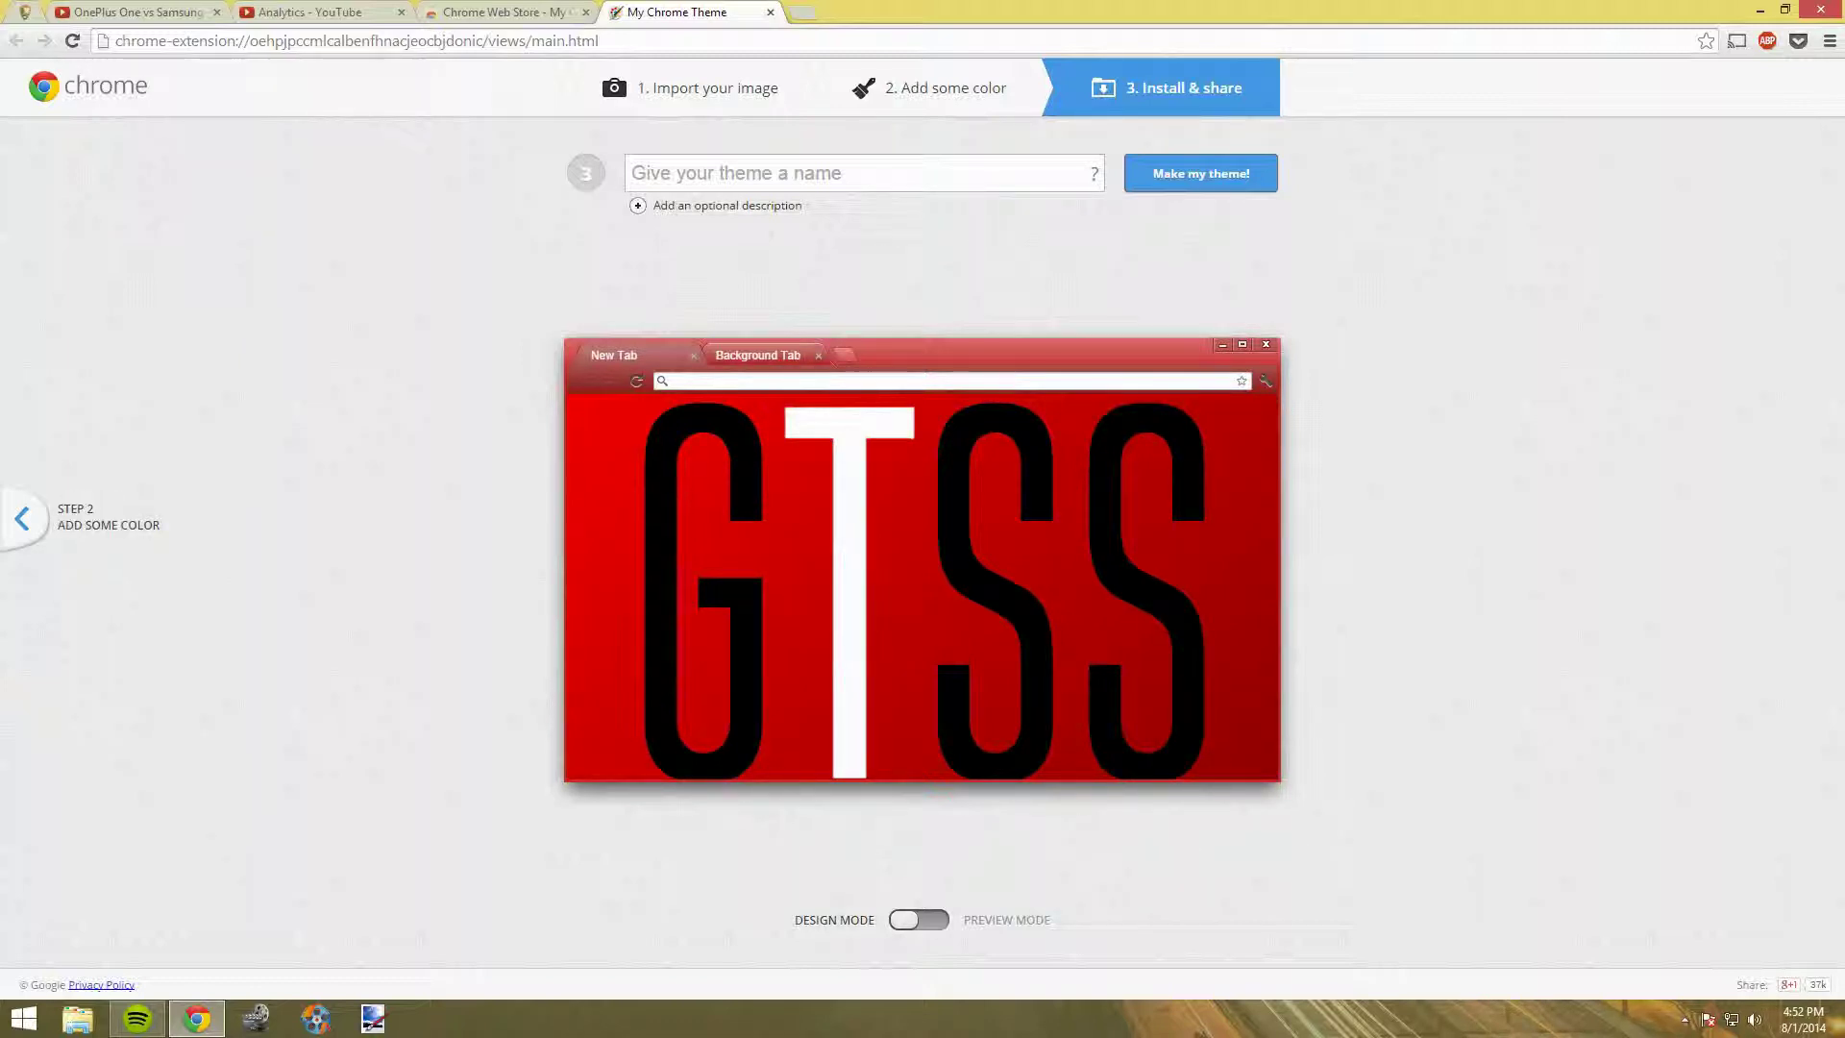
{"action": "key", "text": "alt+Left"}
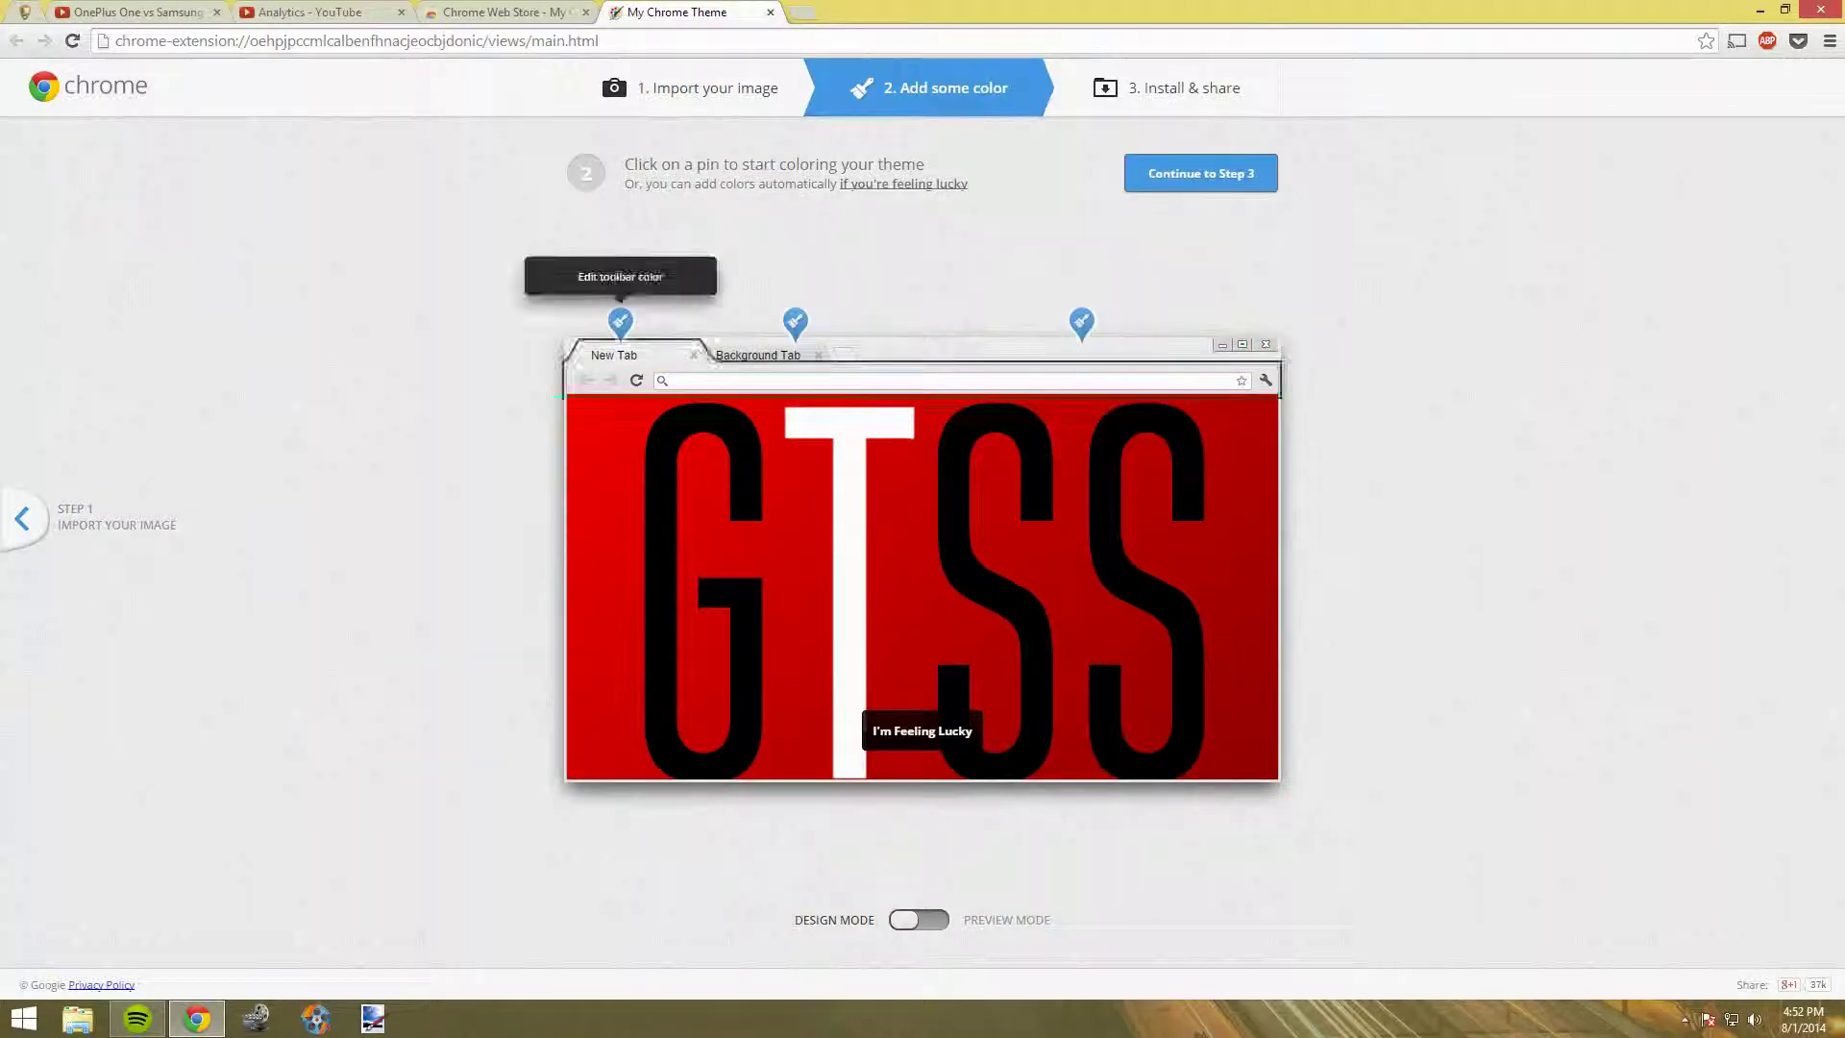
Colour the toolbar black and the background tab red
{"action": "left_click", "coordinate": [620, 322]}
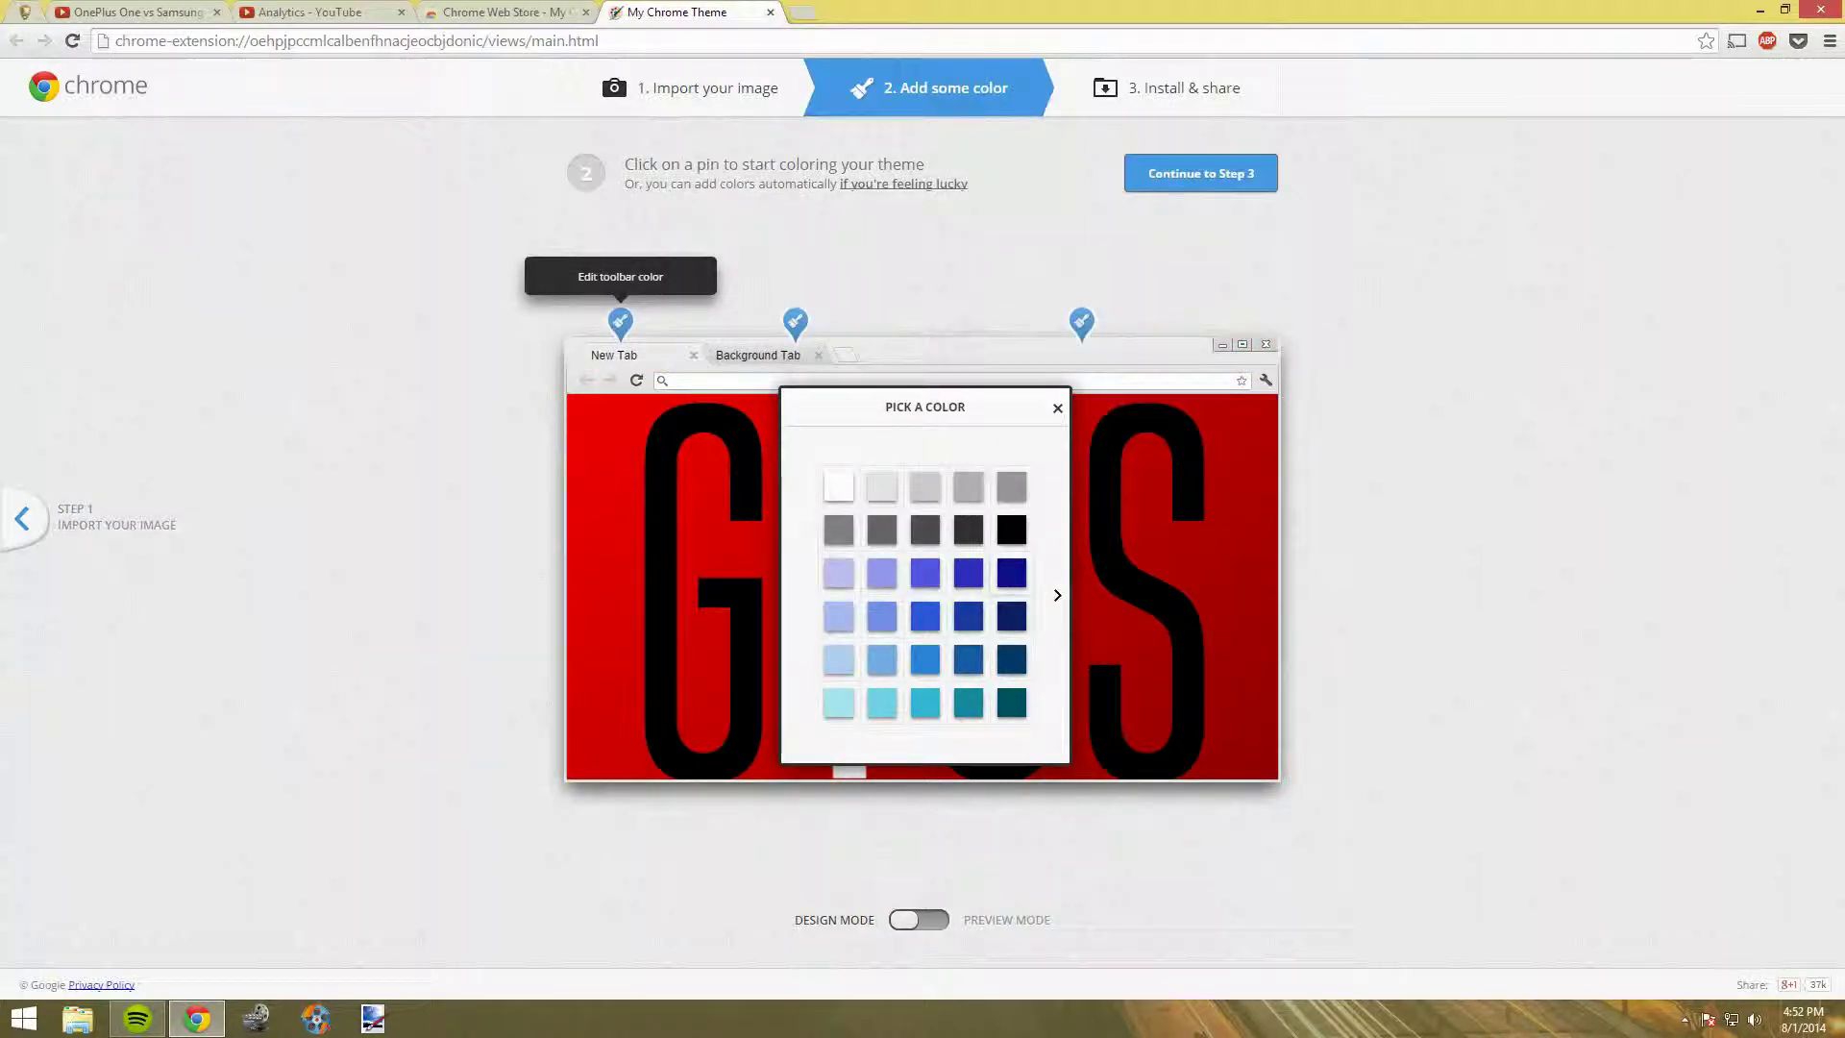
{"action": "left_click", "coordinate": [1011, 528]}
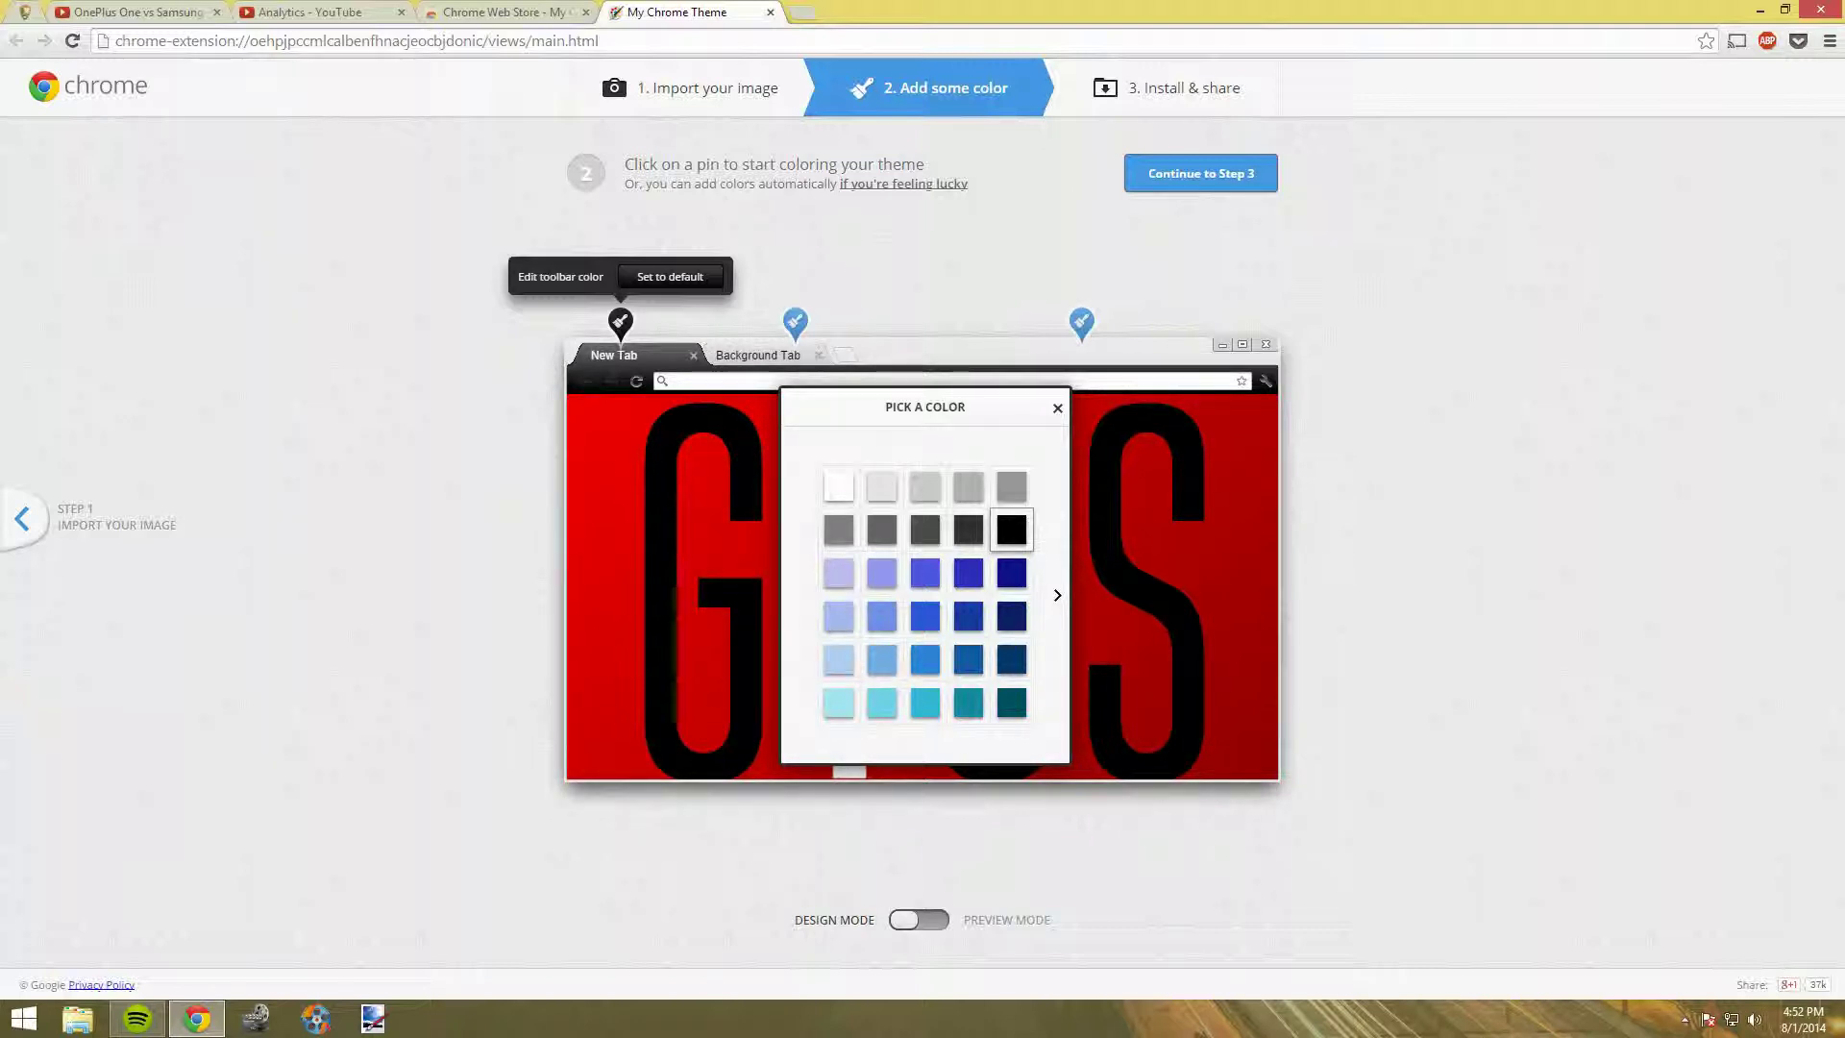
{"action": "left_click", "coordinate": [1057, 407]}
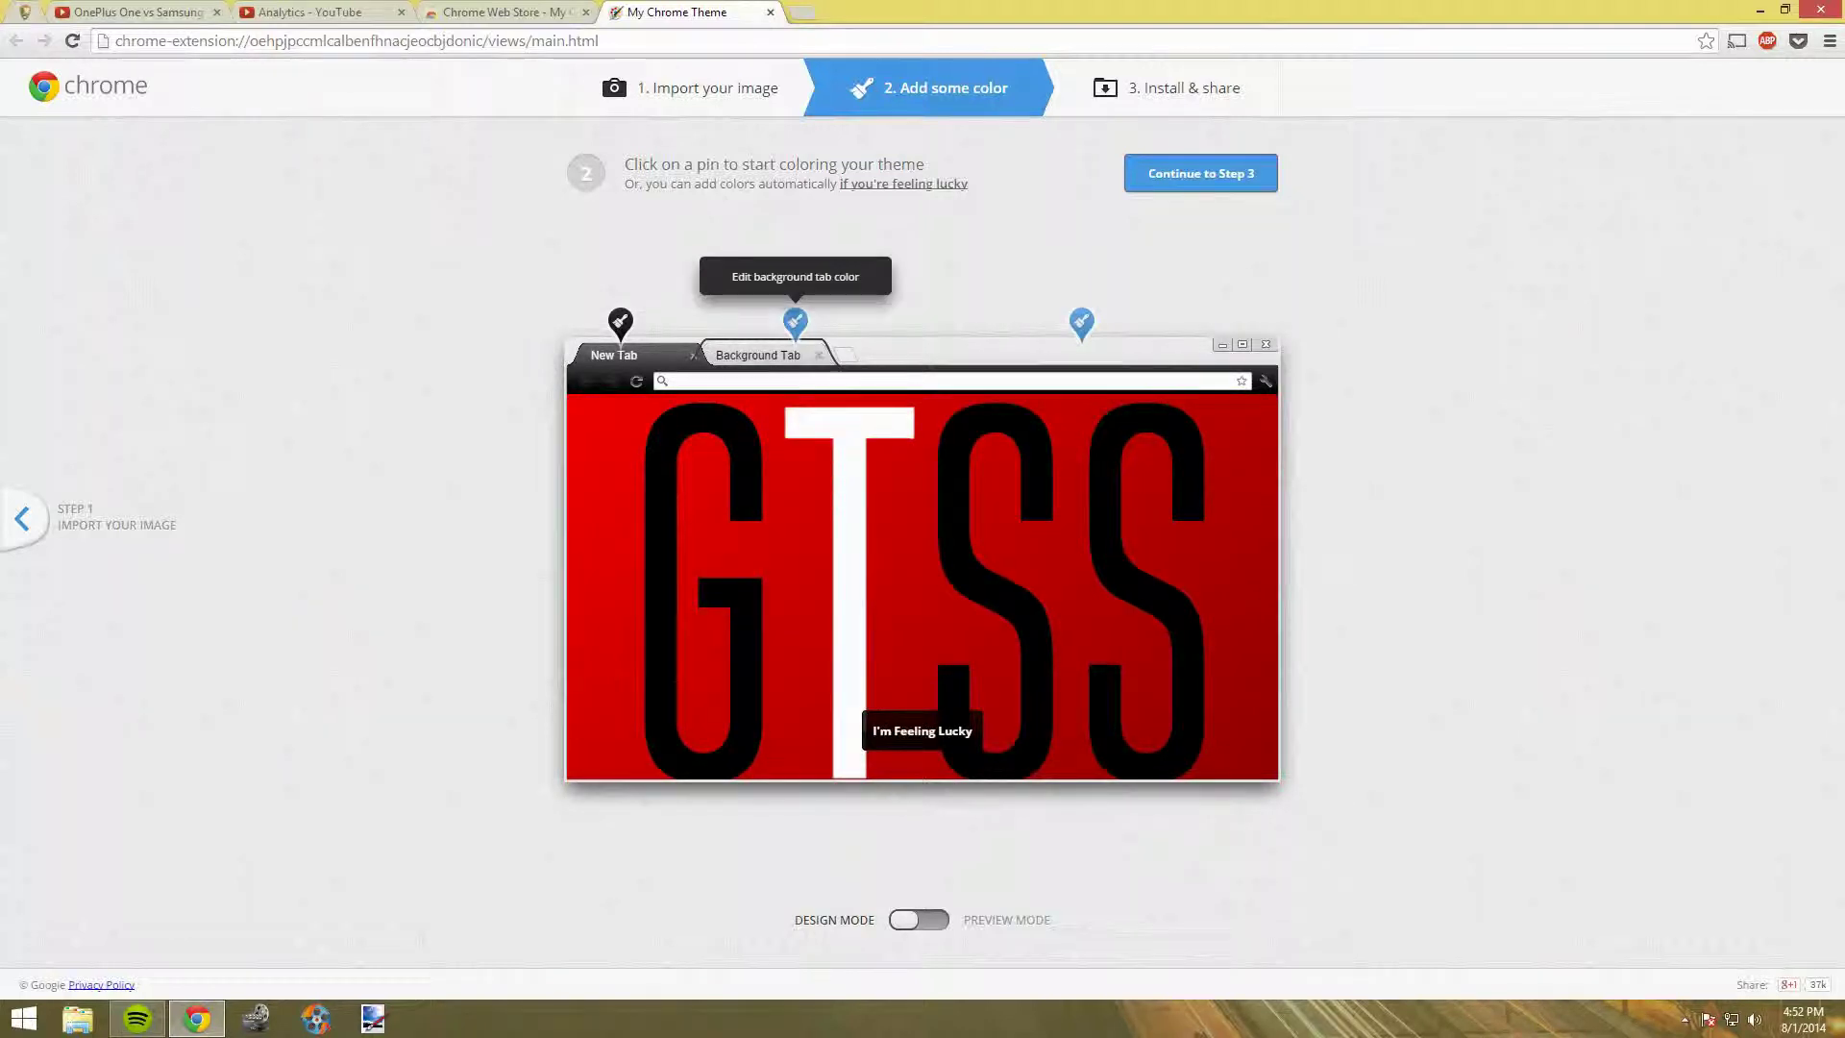
{"action": "left_click", "coordinate": [794, 321]}
{"action": "left_click", "coordinate": [1056, 595]}
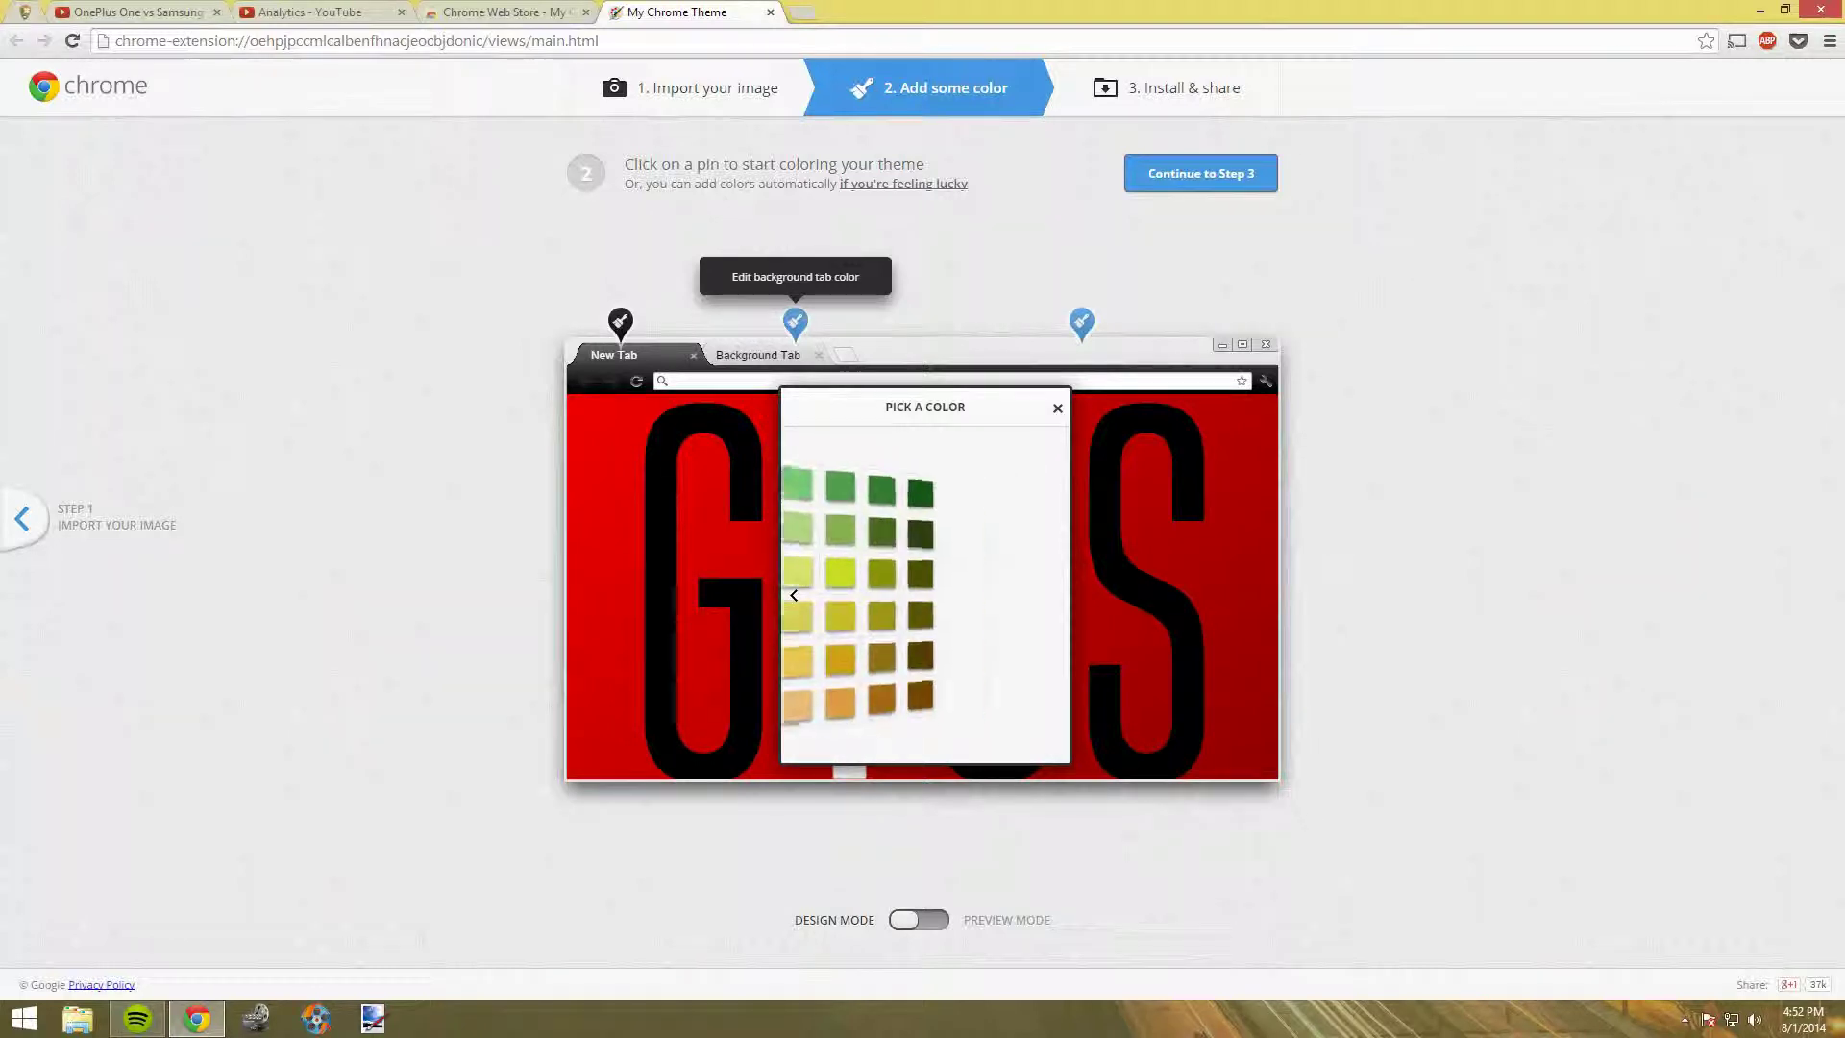
{"action": "left_click", "coordinate": [1057, 594]}
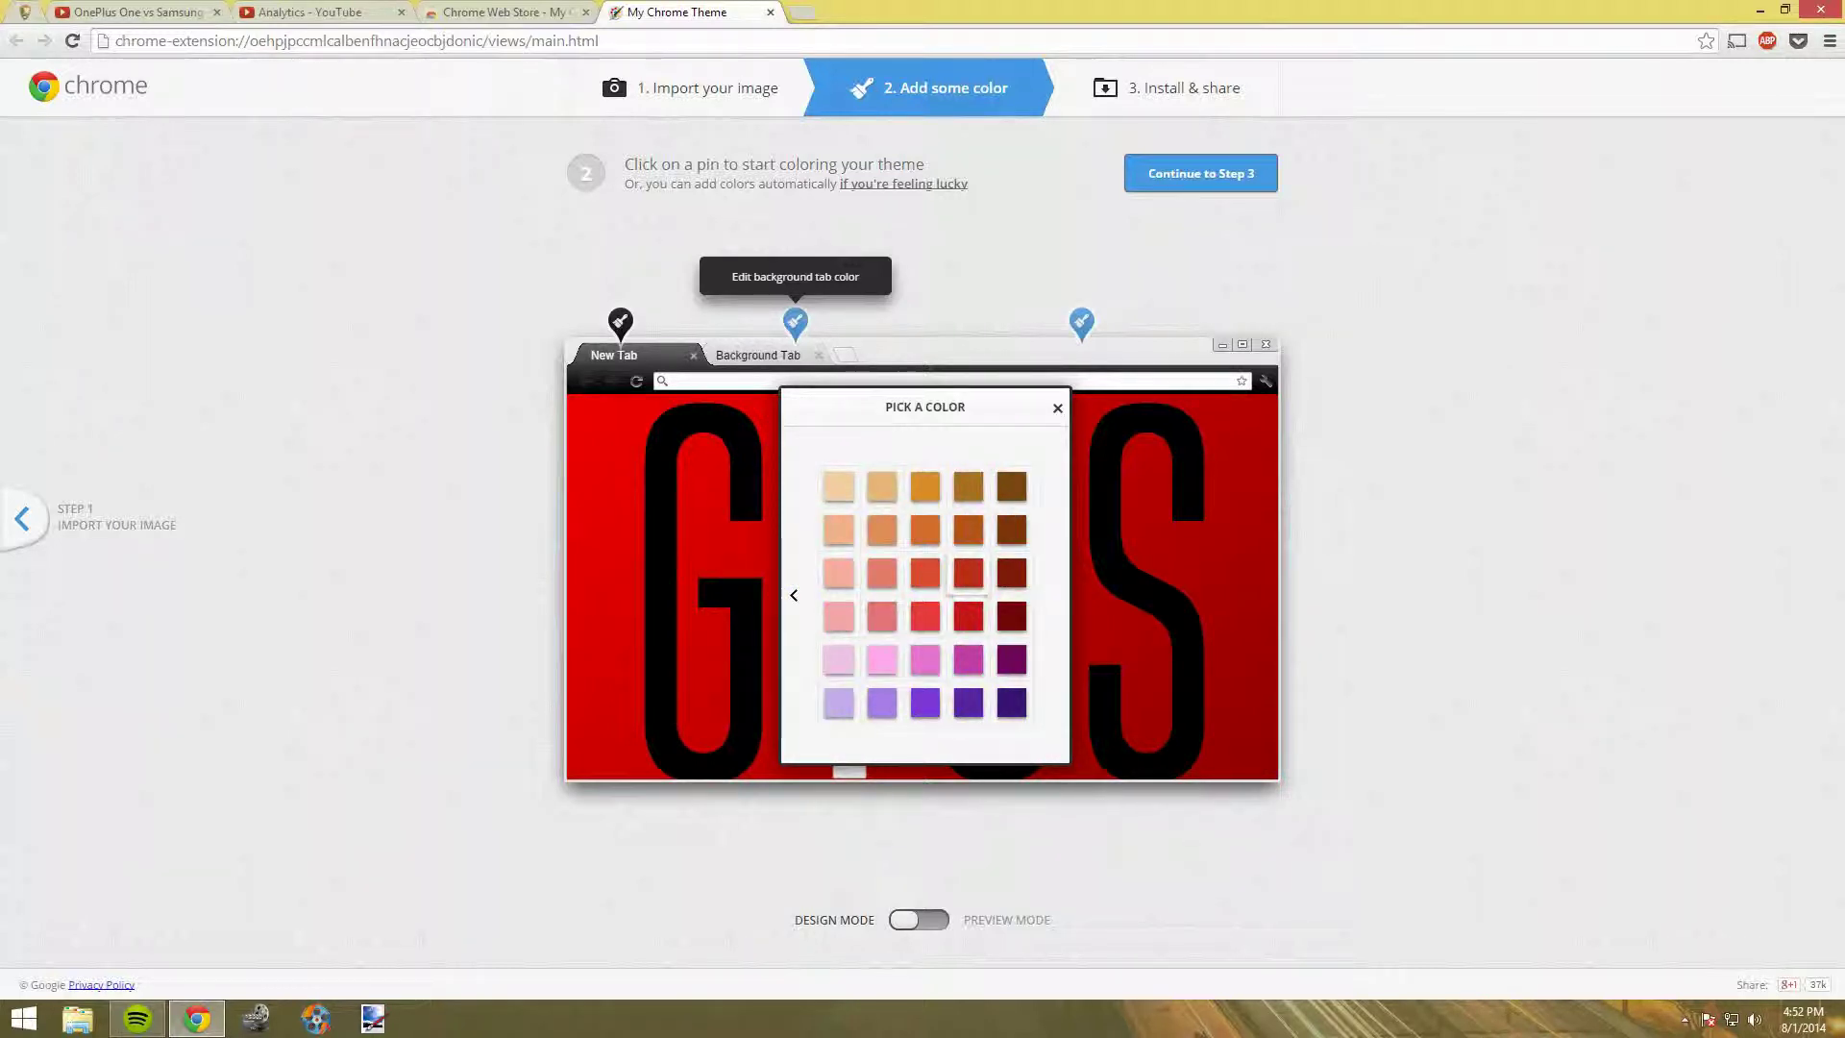
{"action": "left_click", "coordinate": [967, 616]}
{"action": "left_click", "coordinate": [1056, 407]}
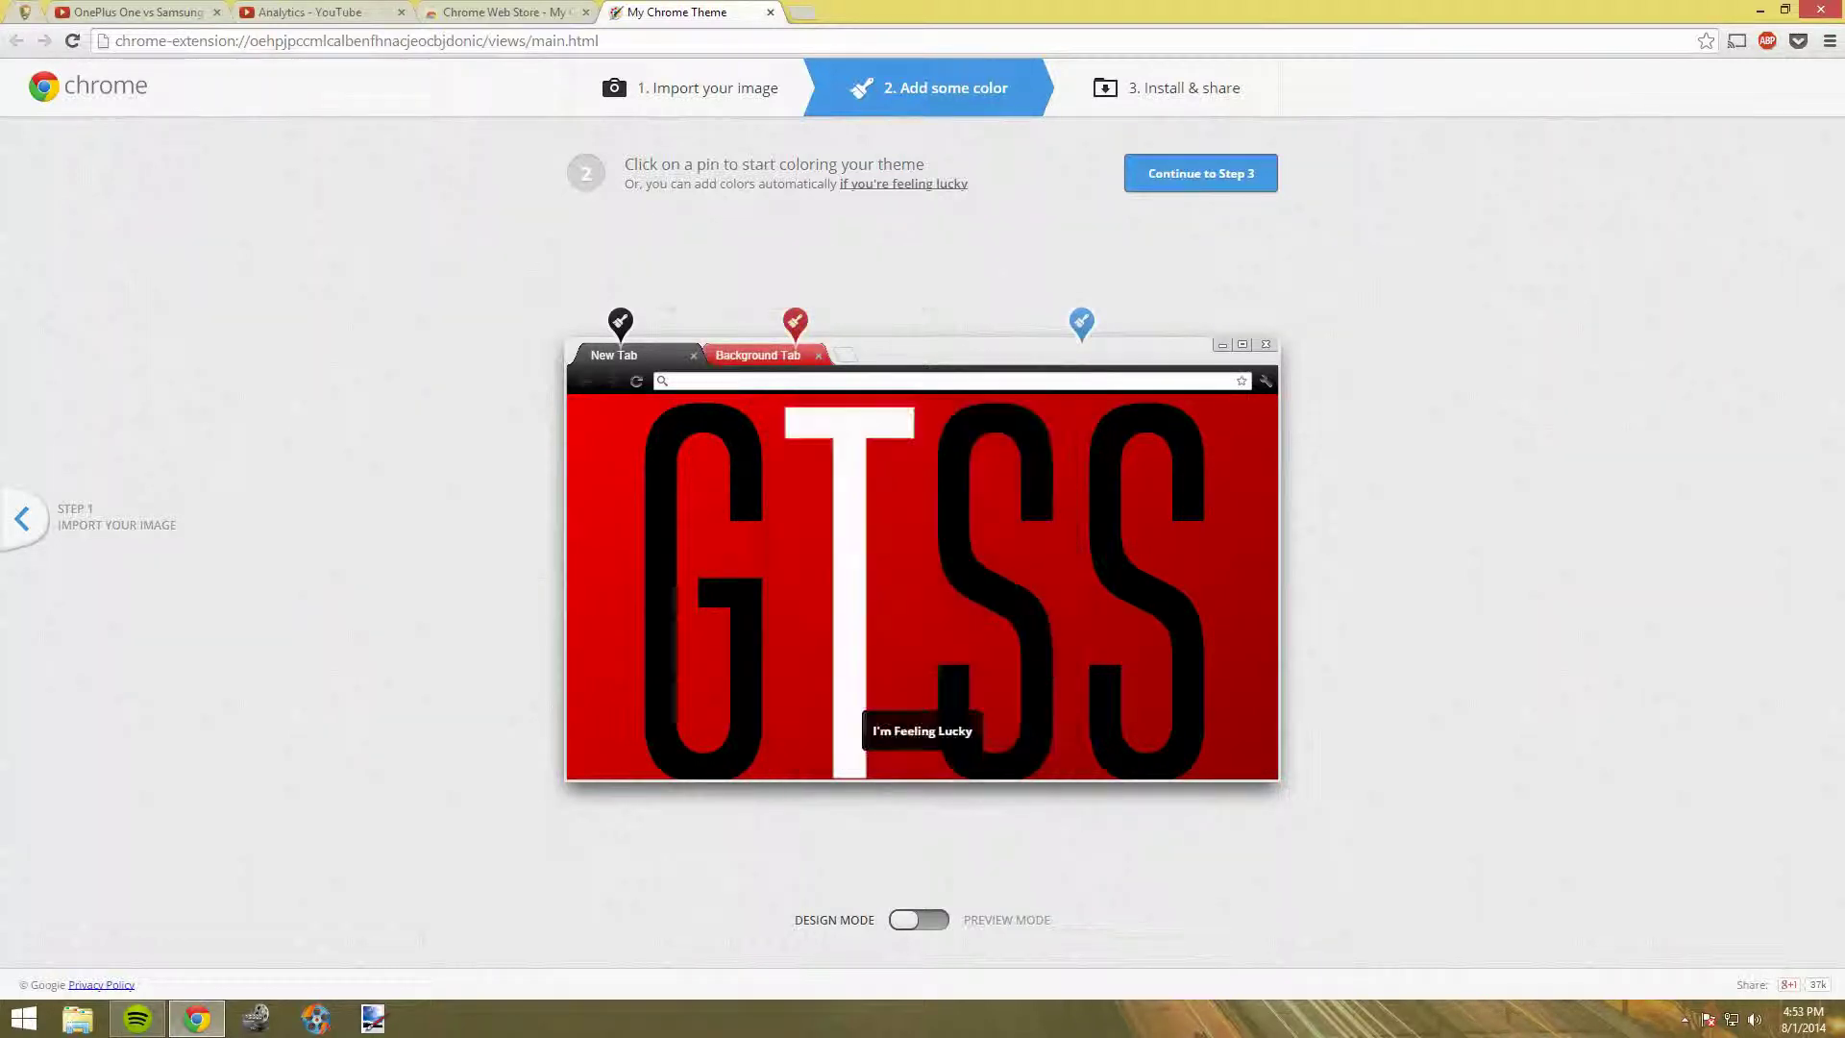
Colour the window frame dark red
{"action": "left_click", "coordinate": [1081, 320]}
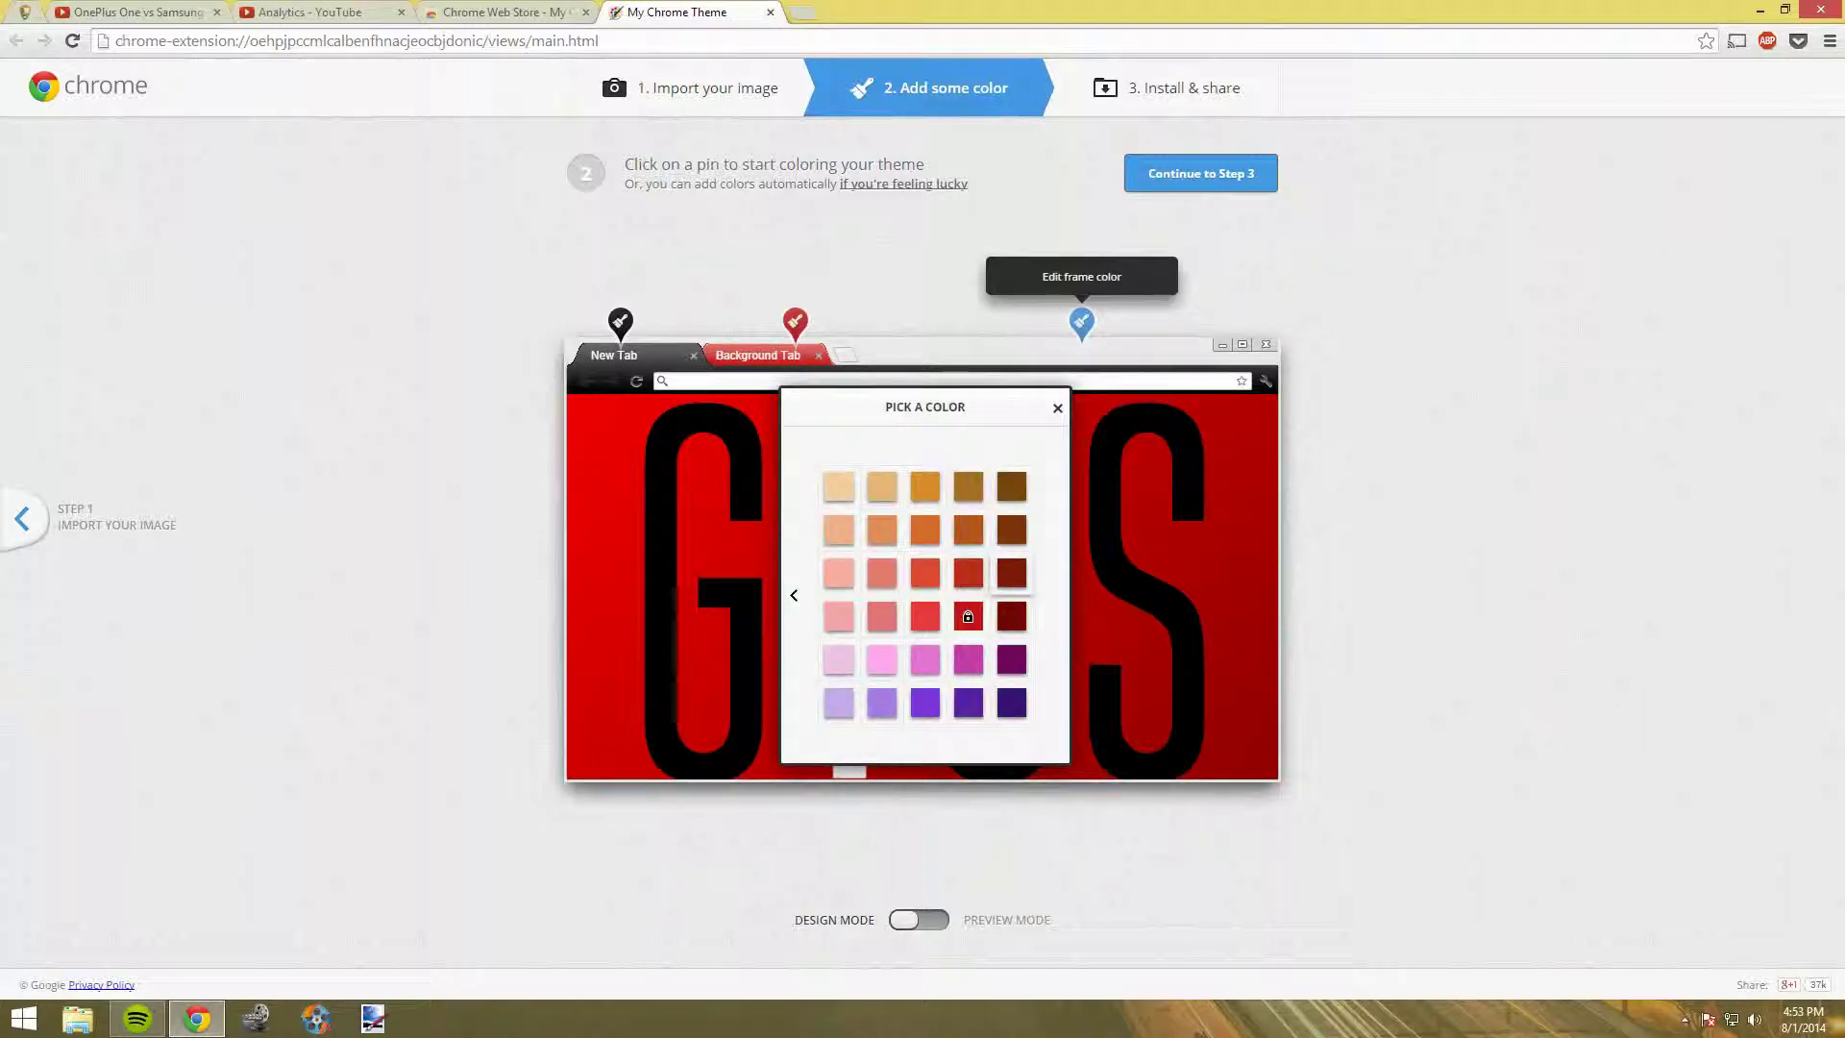
{"action": "left_click", "coordinate": [1011, 616]}
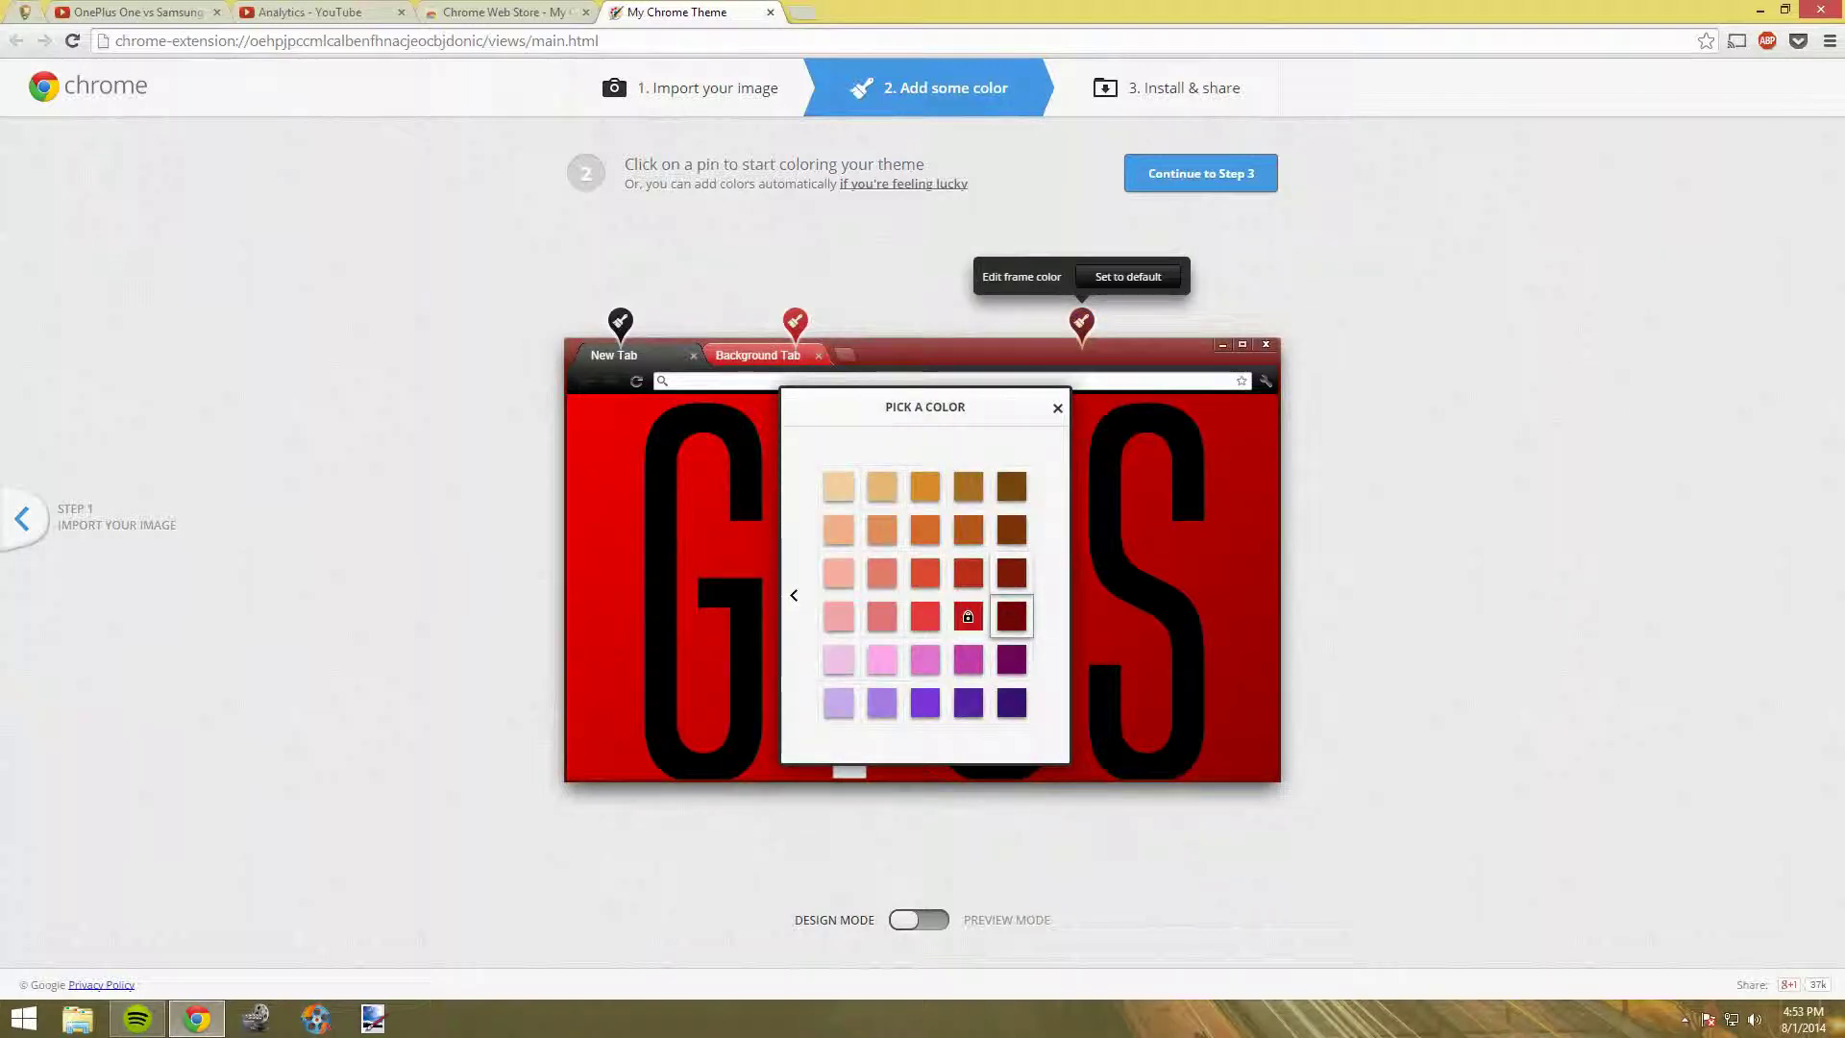
{"action": "left_click", "coordinate": [1056, 407]}
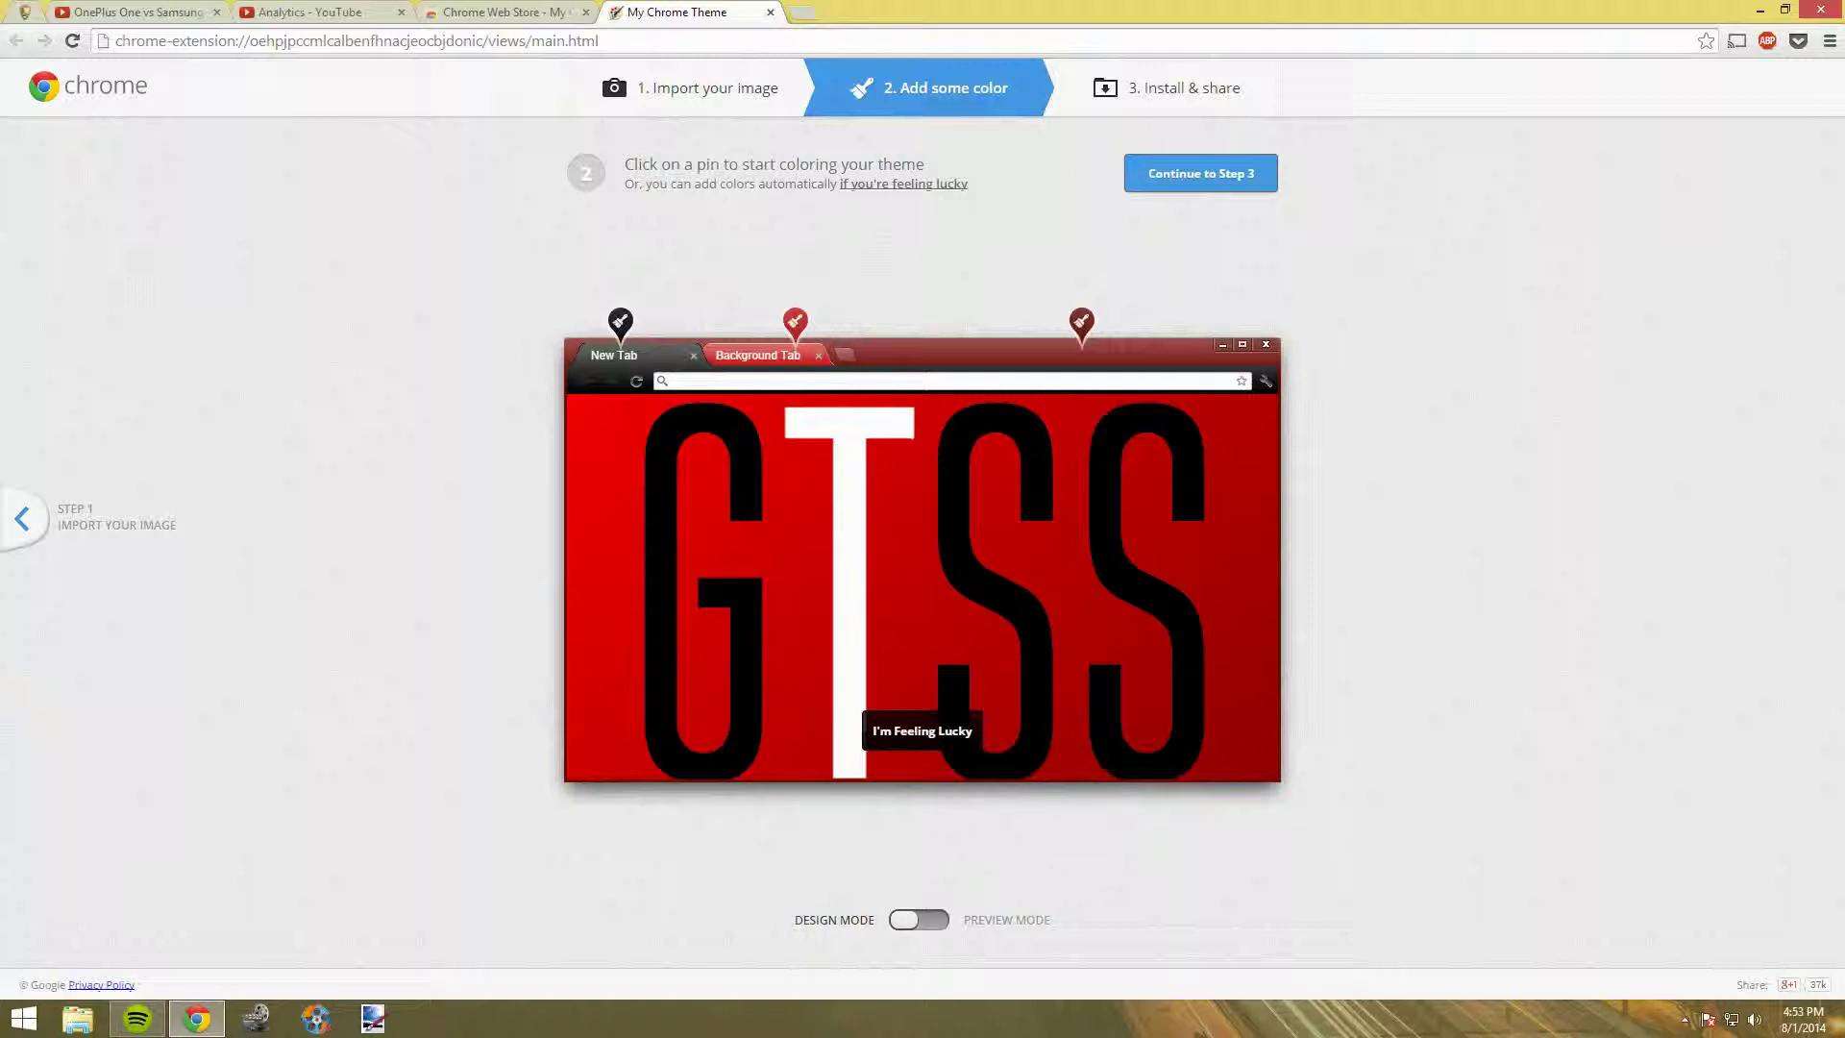
{"action": "left_click", "coordinate": [1082, 320]}
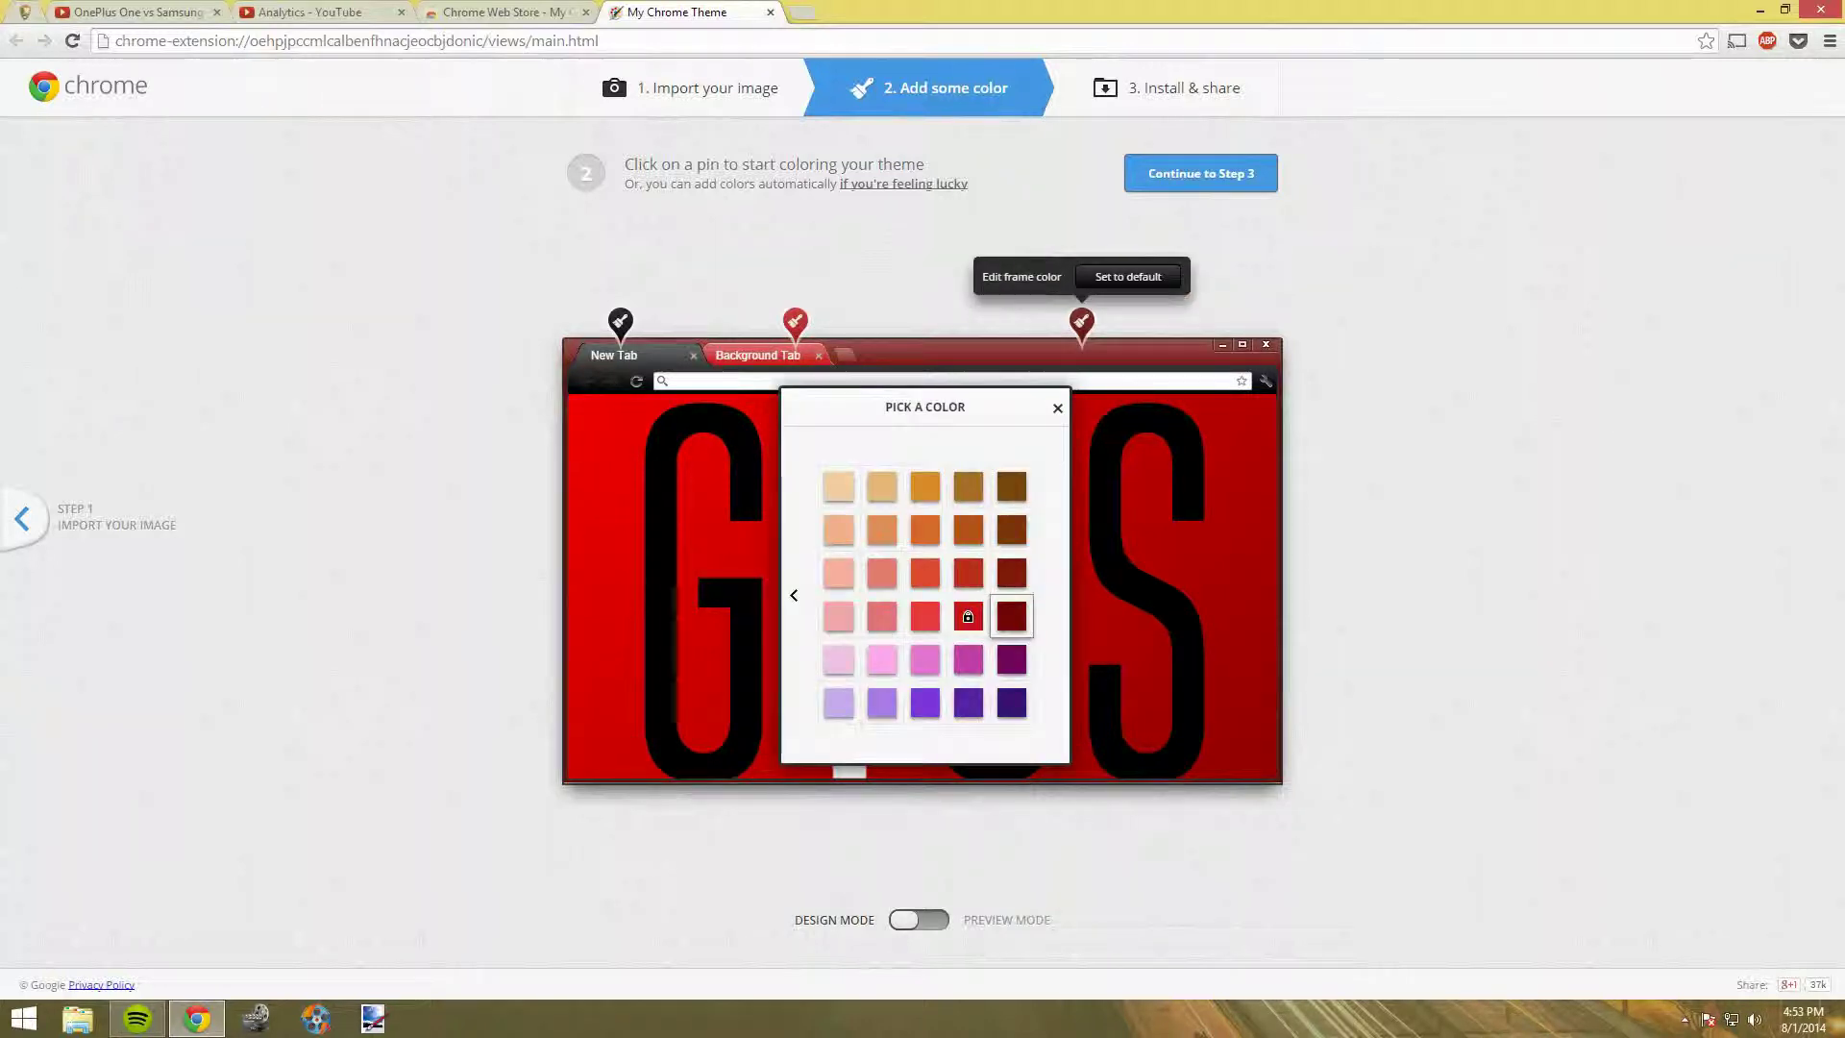
{"action": "left_click", "coordinate": [966, 618]}
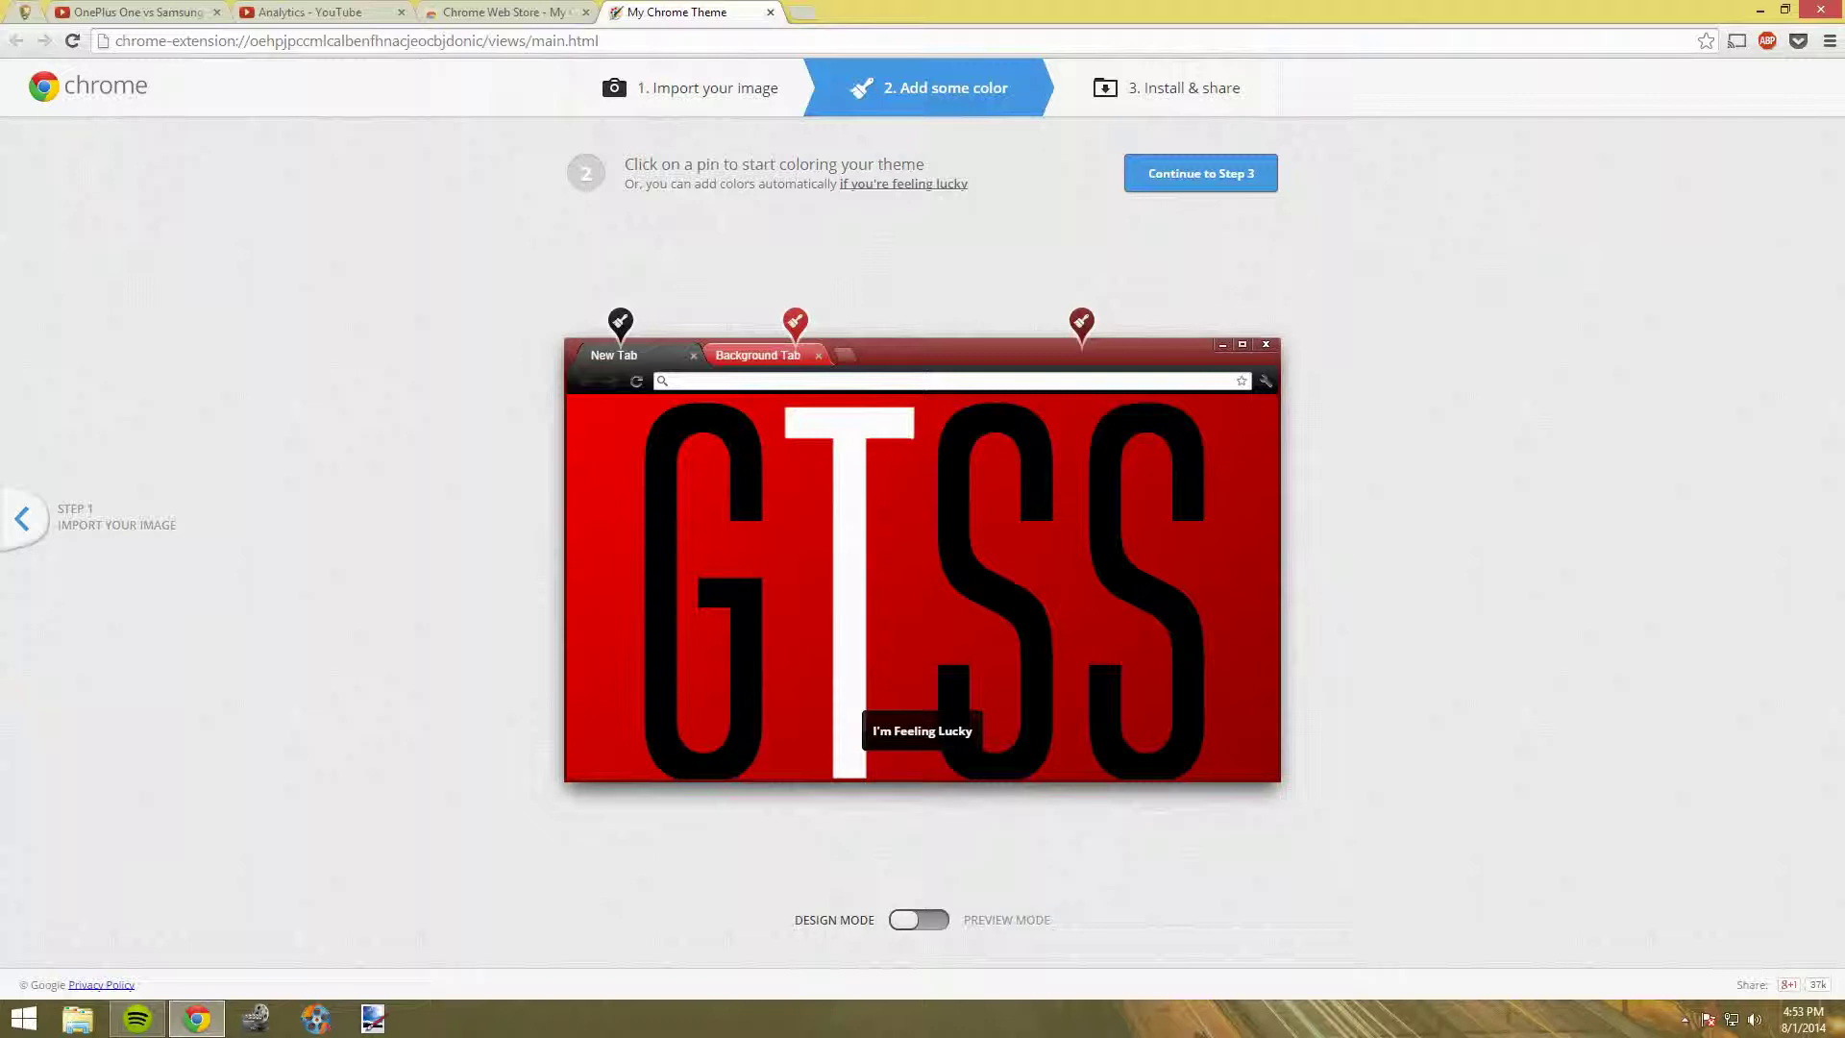
Move to the install step, preview the theme, and name it GameTechSuperSham
{"action": "left_click", "coordinate": [1201, 174]}
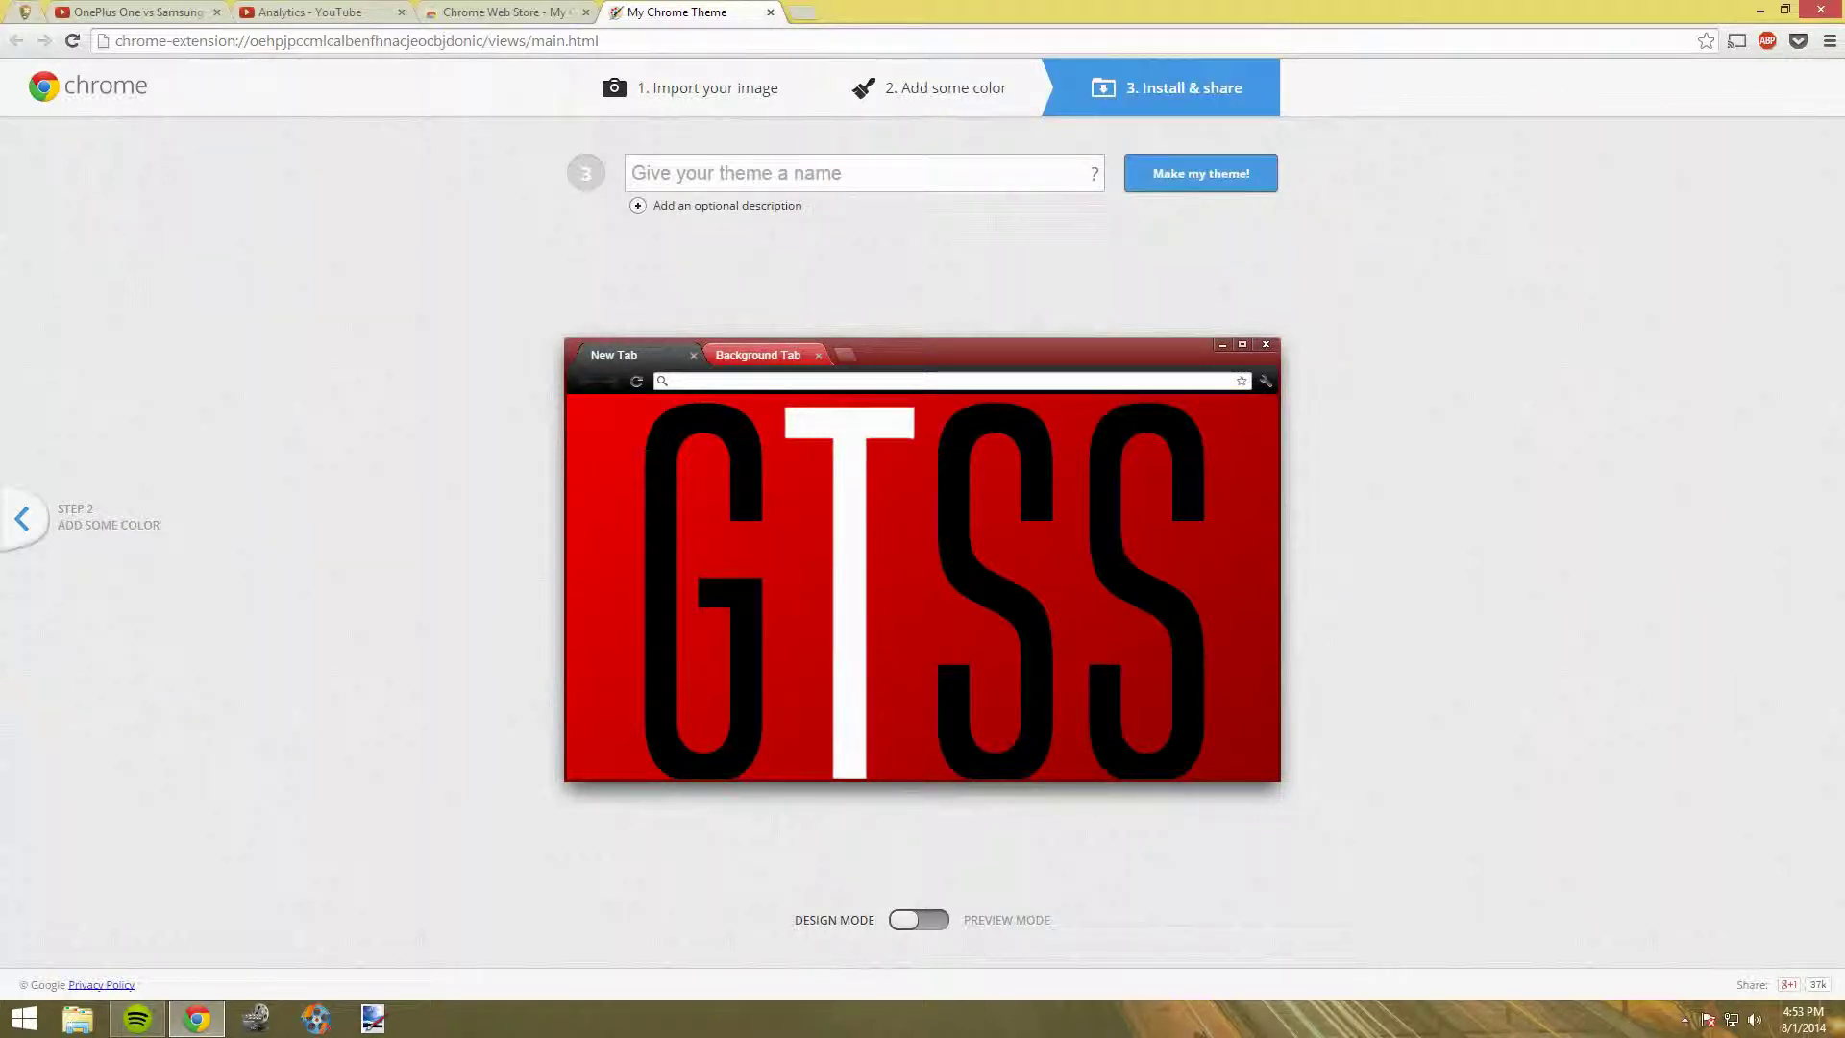
{"action": "left_click", "coordinate": [918, 920]}
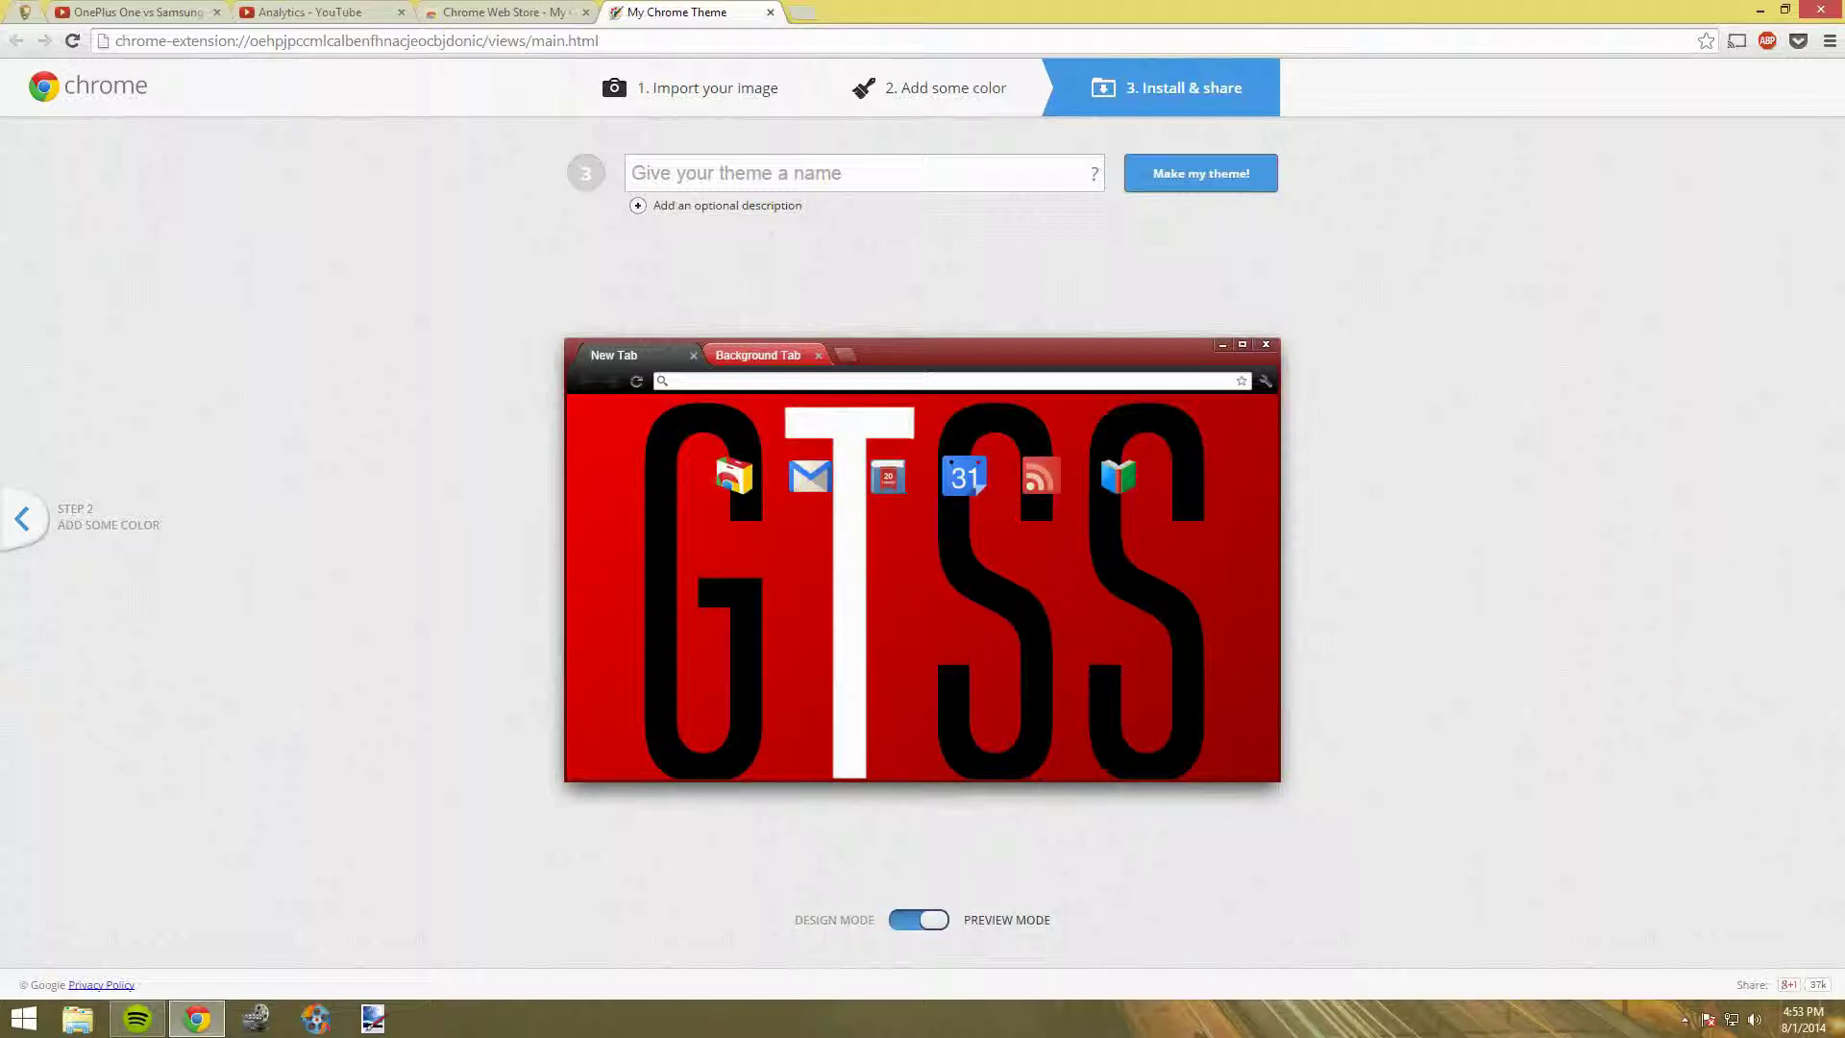
{"action": "left_click", "coordinate": [919, 919]}
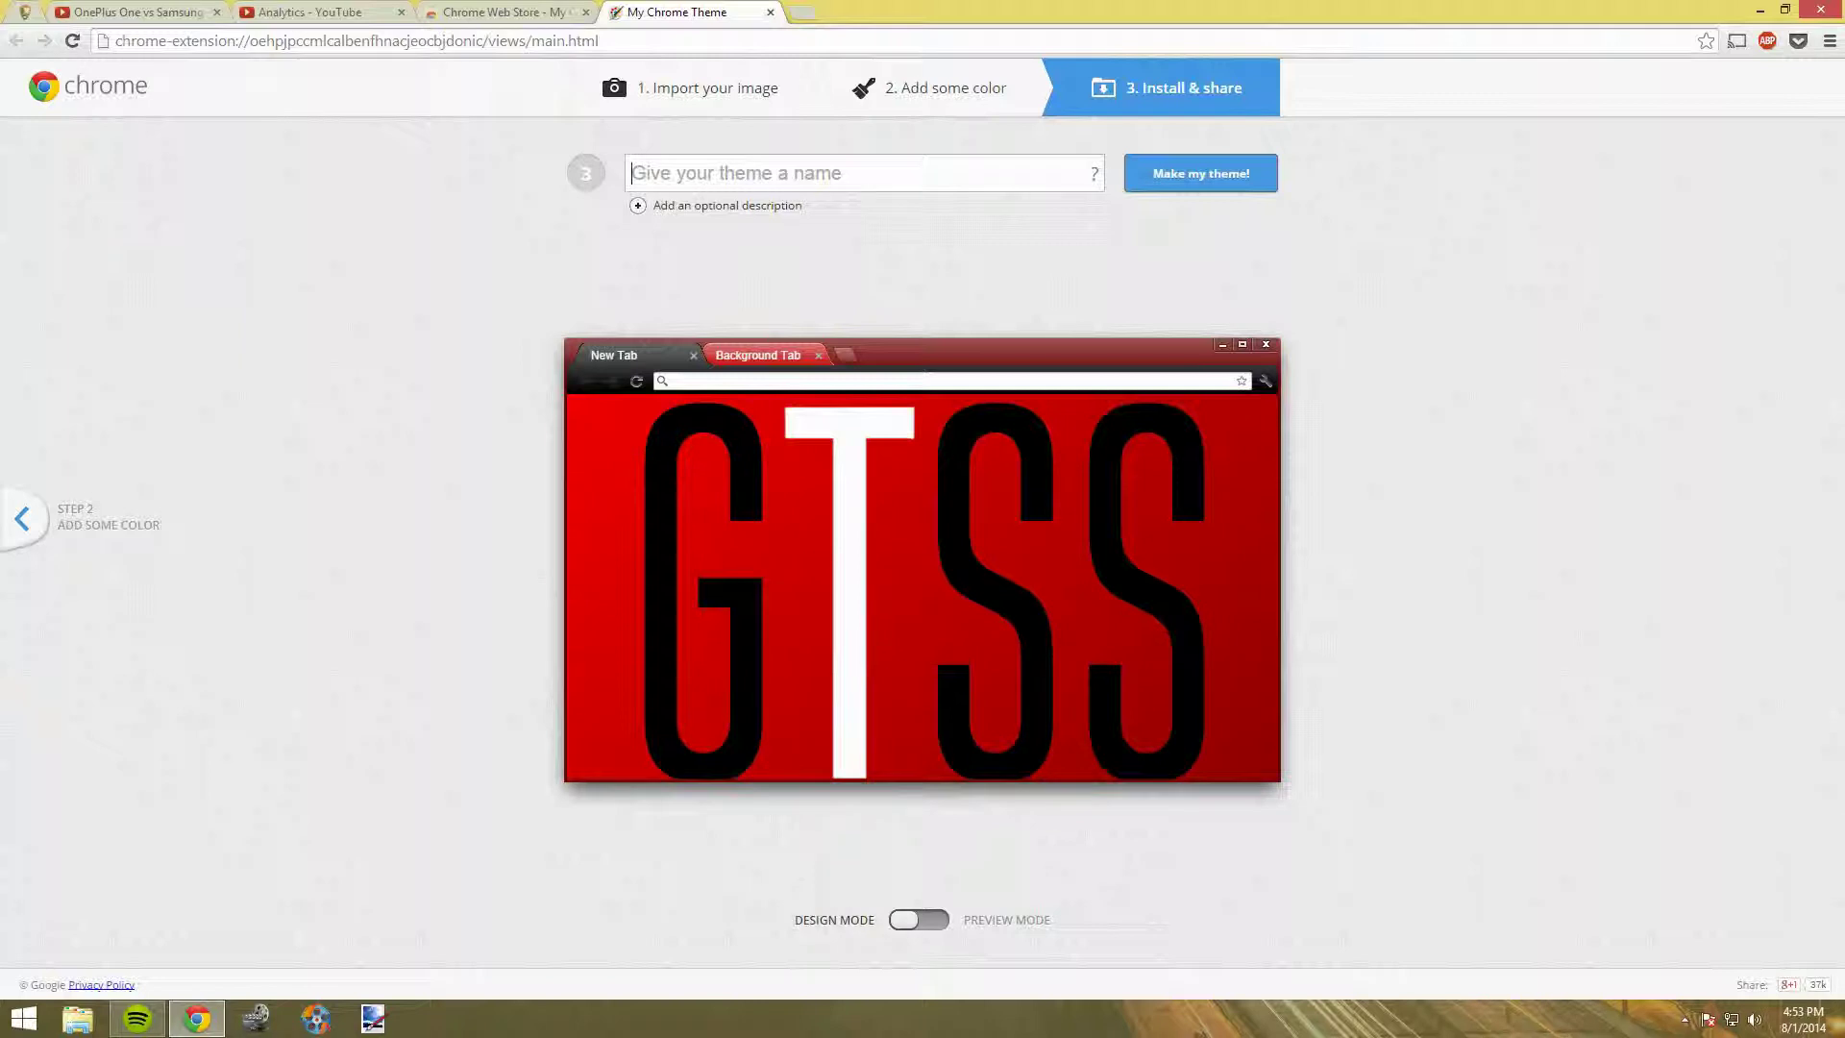
{"action": "type", "text": "GameTecj"}
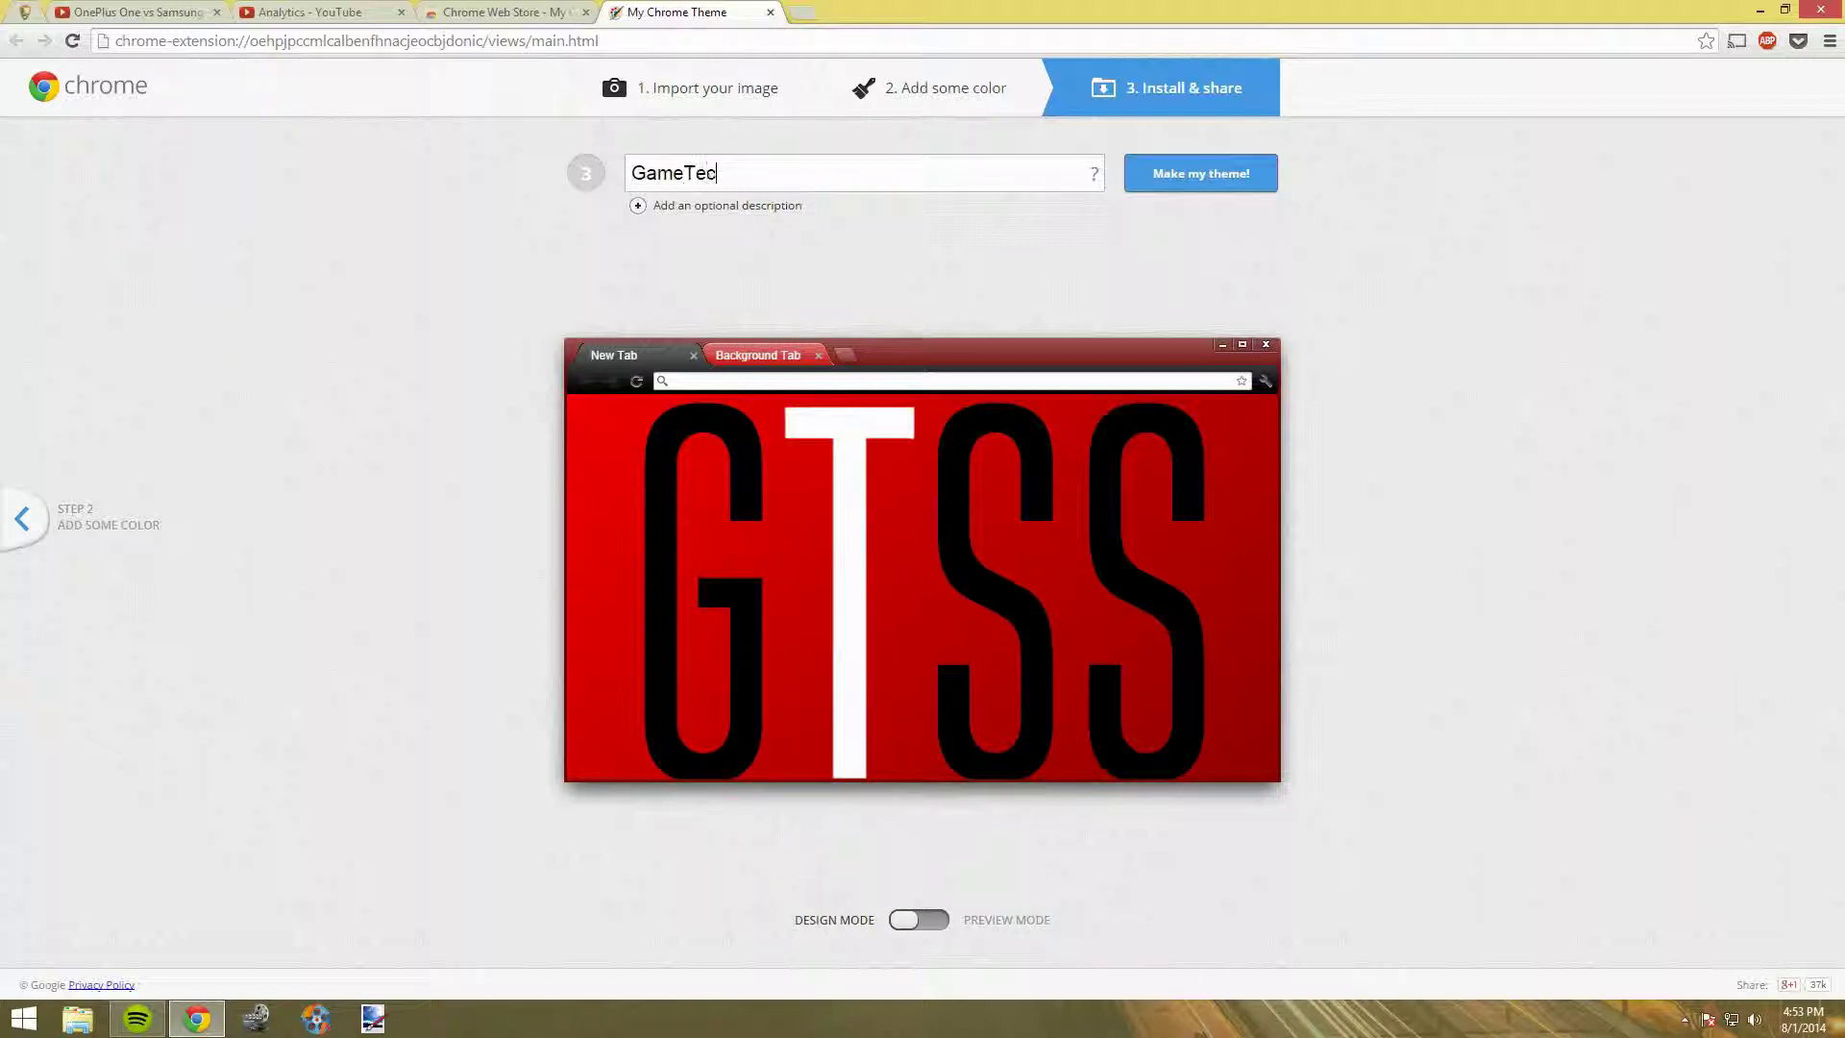
{"action": "key", "text": "BackSpace"}
{"action": "key", "text": "BackSpace"}
{"action": "type", "text": "chSuperSham"}
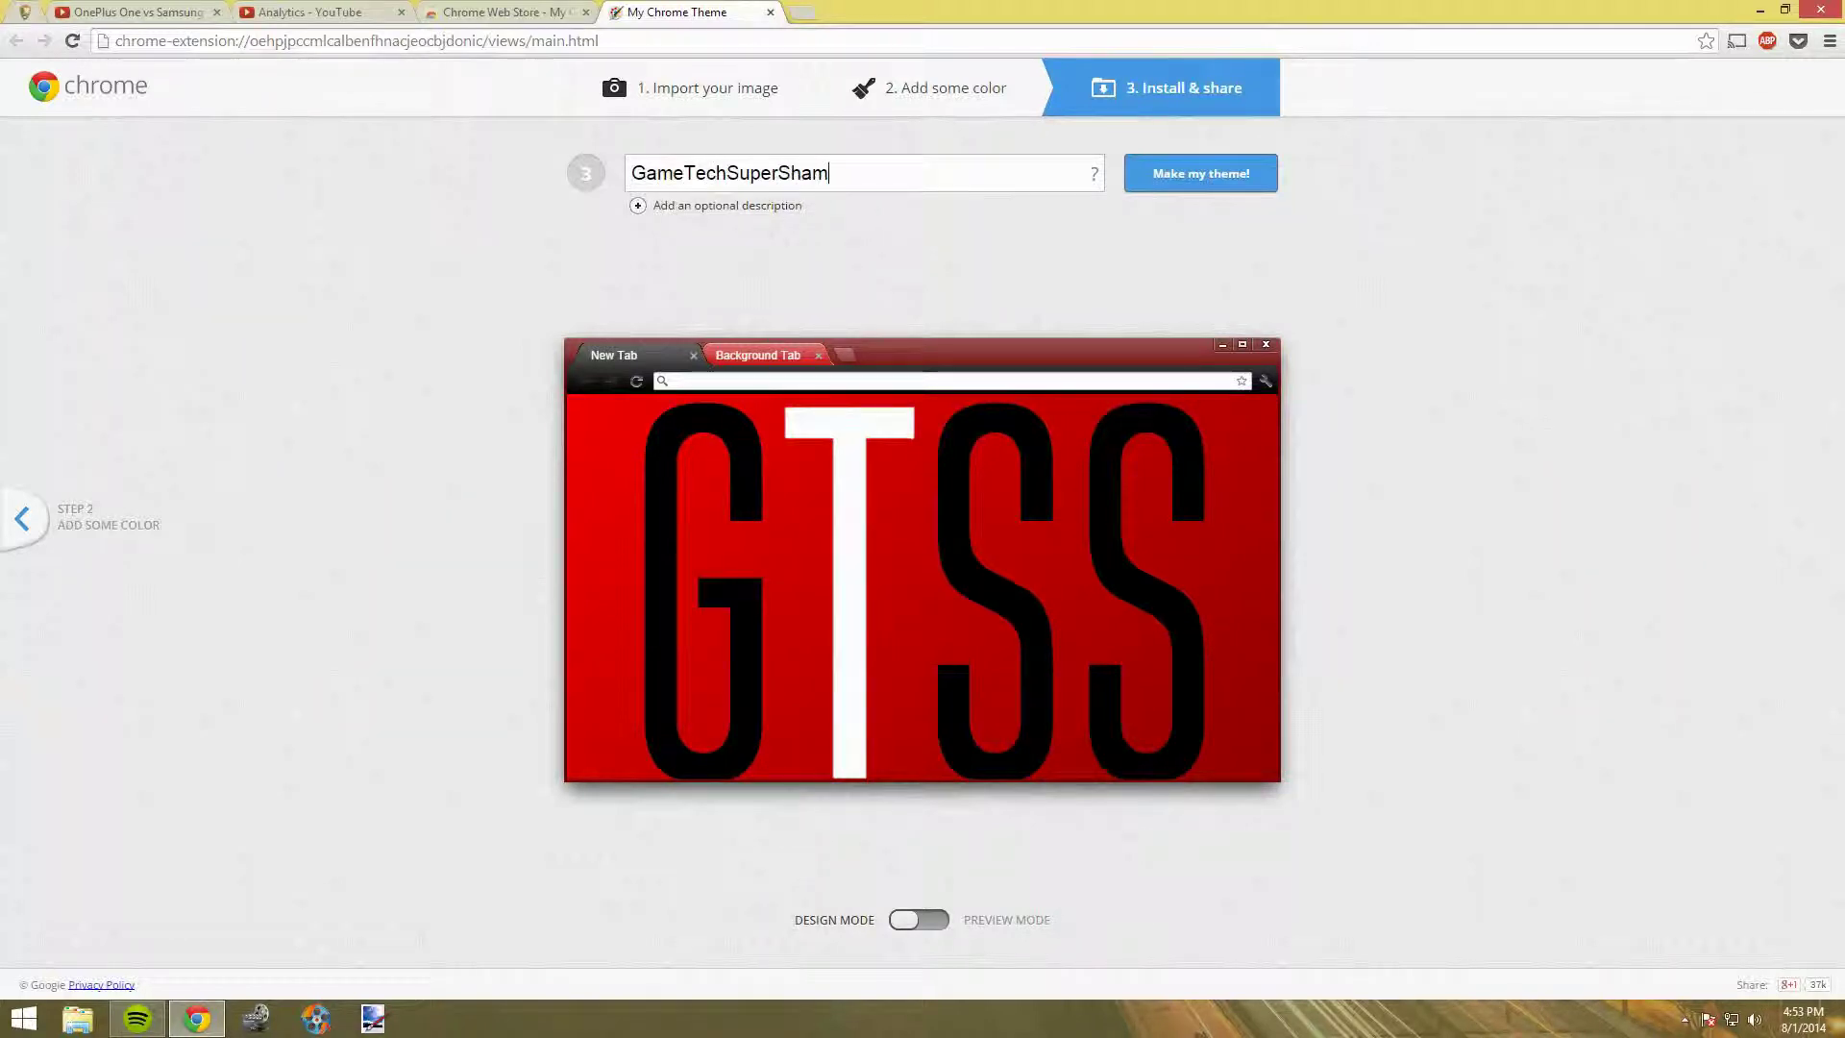
{"action": "left_click", "coordinate": [726, 204]}
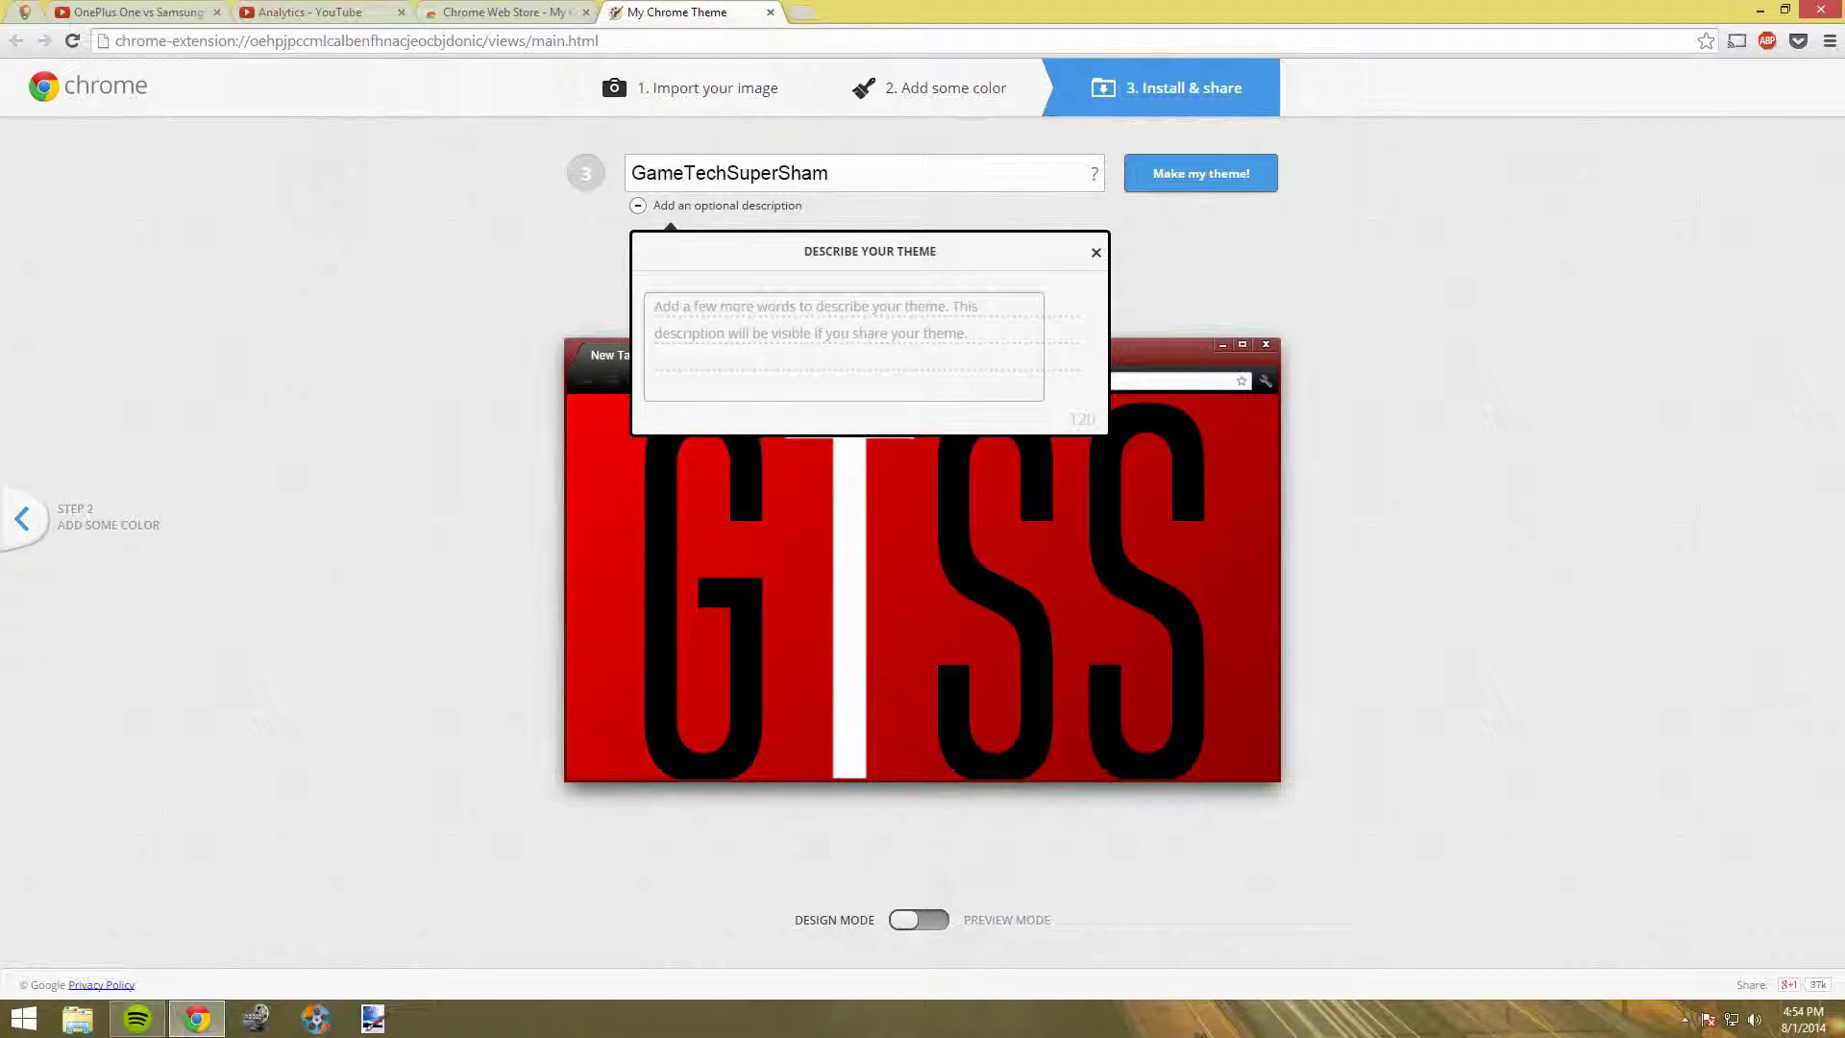
{"action": "type", "text": "A"}
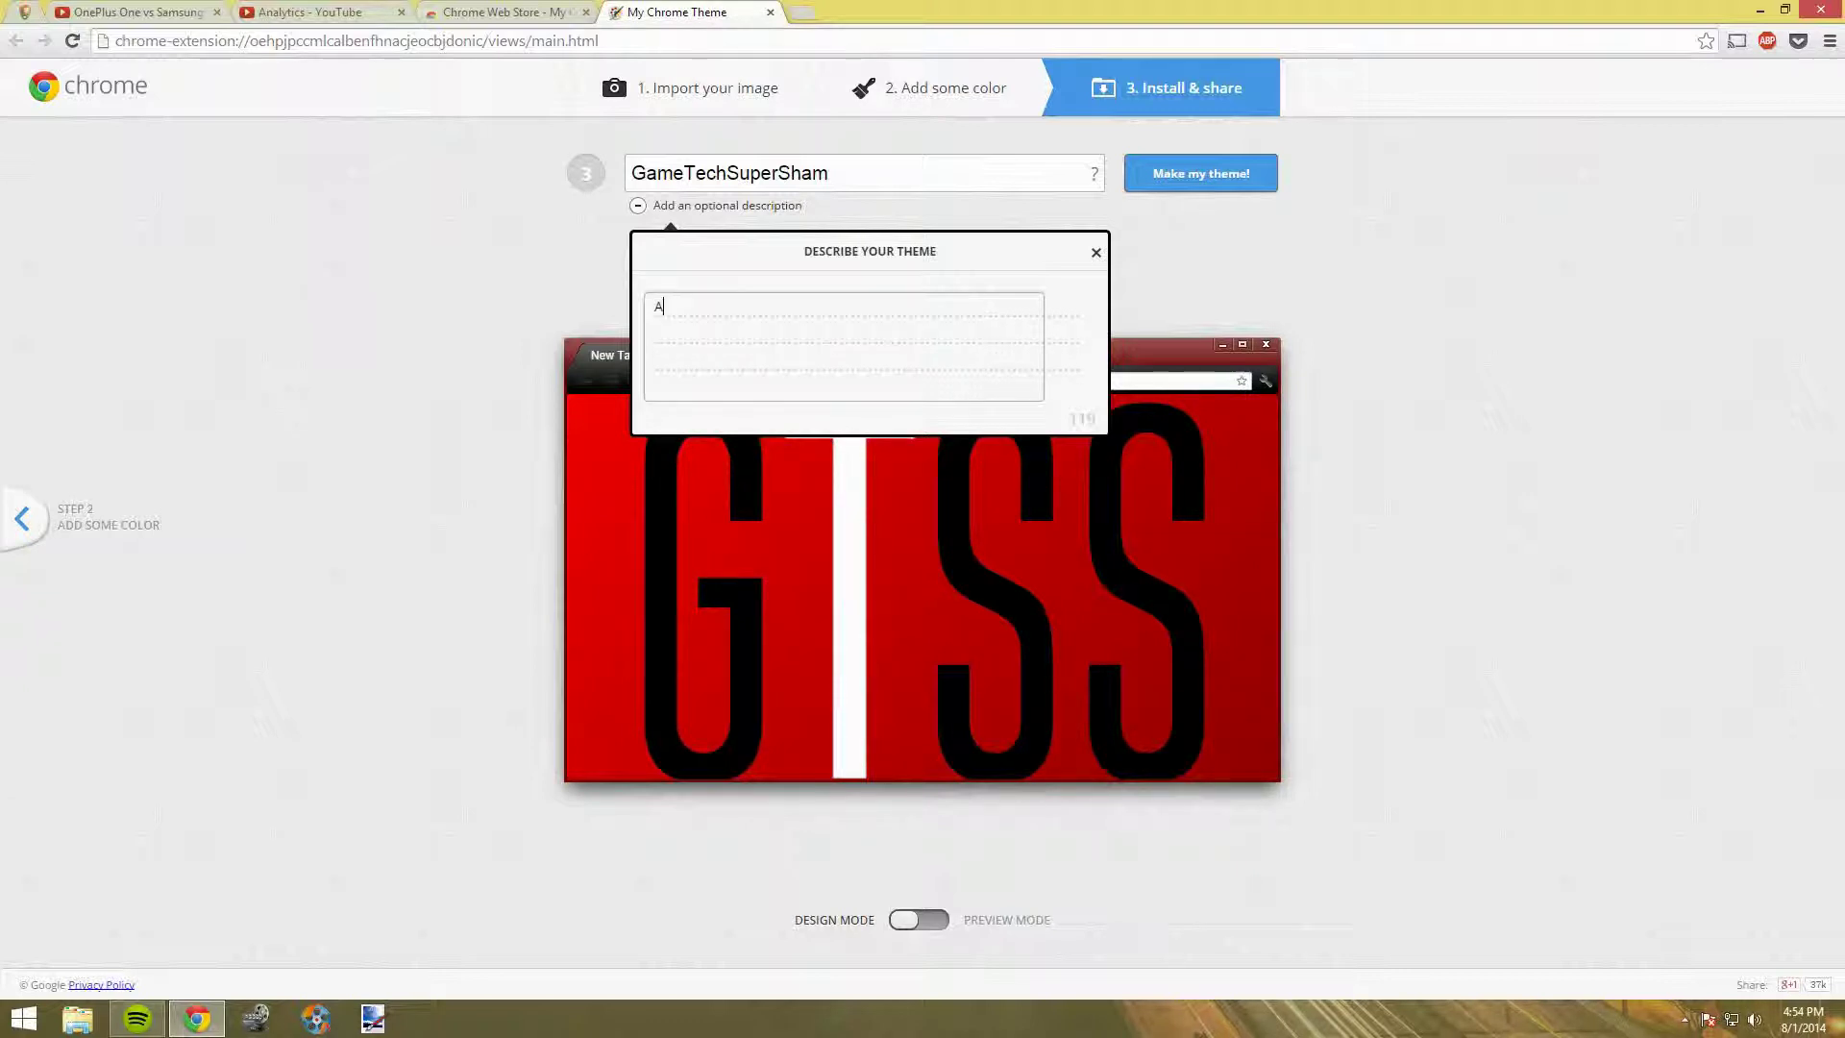
{"action": "type", "text": " YouTube u"}
Describe the theme as 'A YouTube Tutorial'
{"action": "key", "text": "BackSpace"}
{"action": "type", "text": "Tutorial"}
{"action": "key", "text": "Return"}
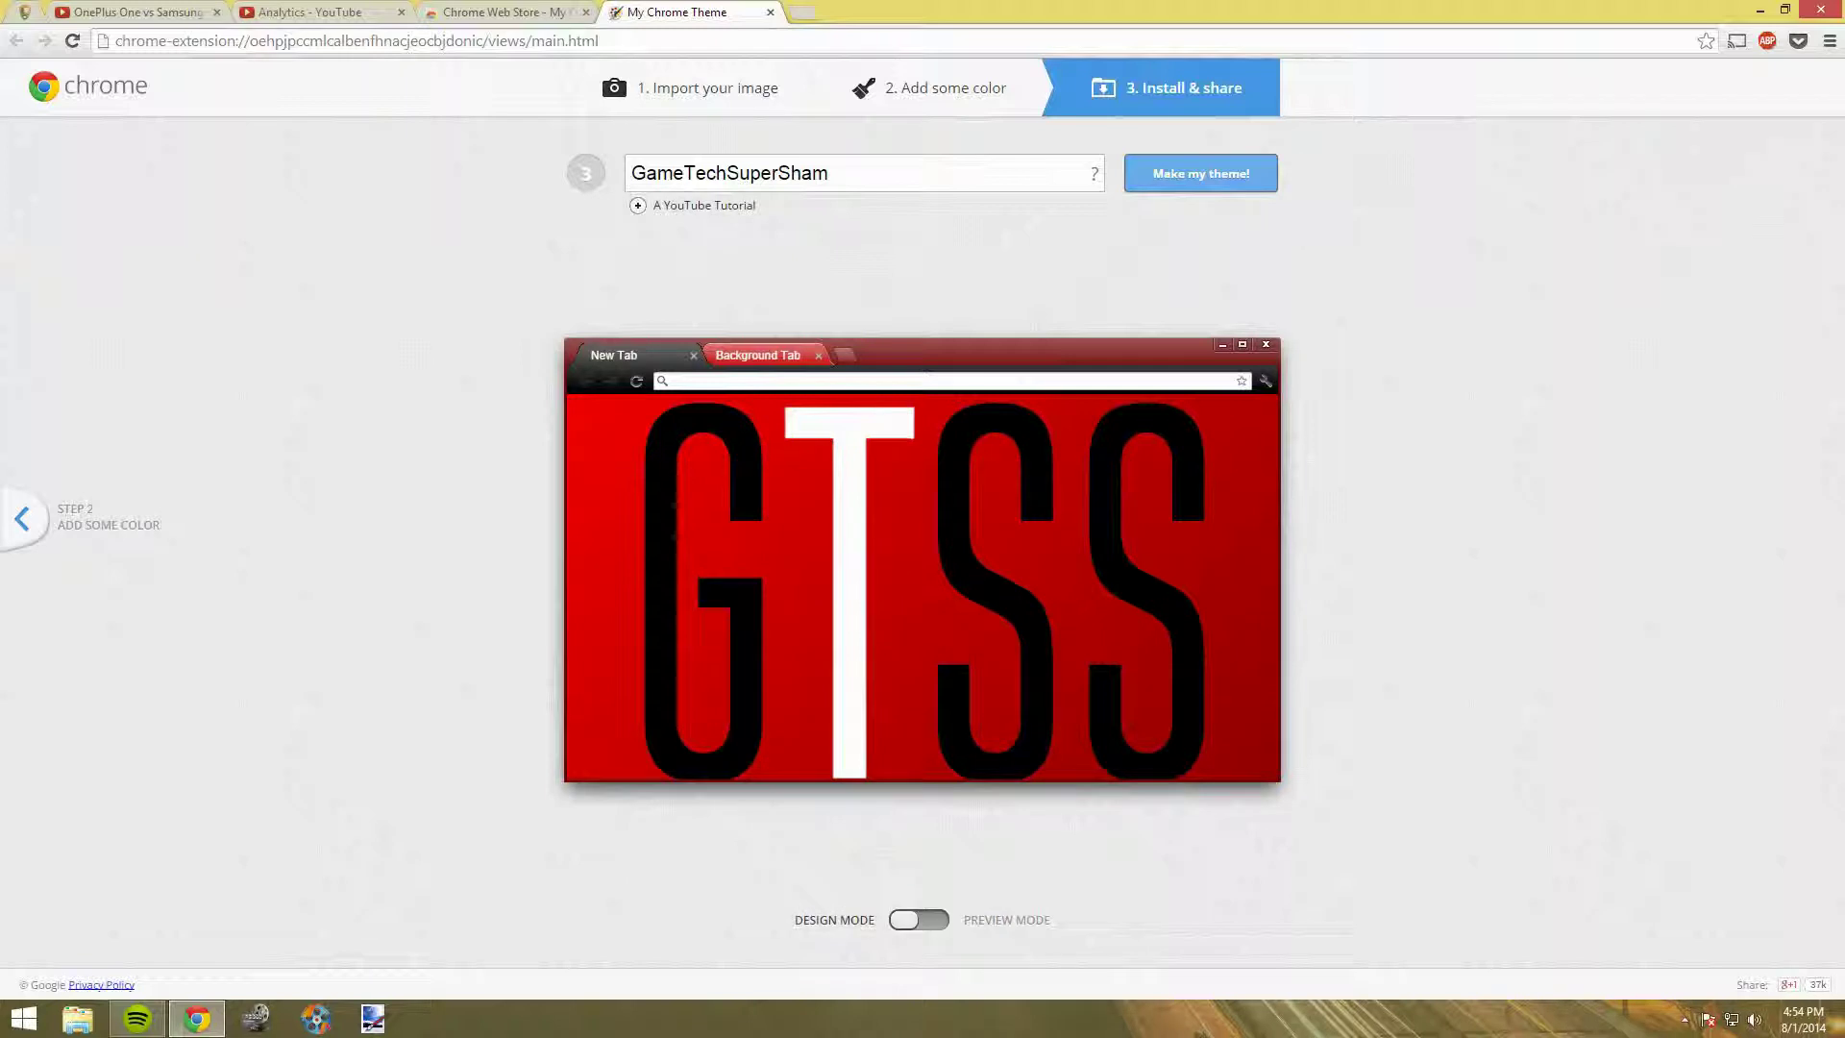
Make the GameTechSuperSham theme and install it into Chrome
{"action": "left_click", "coordinate": [1200, 173]}
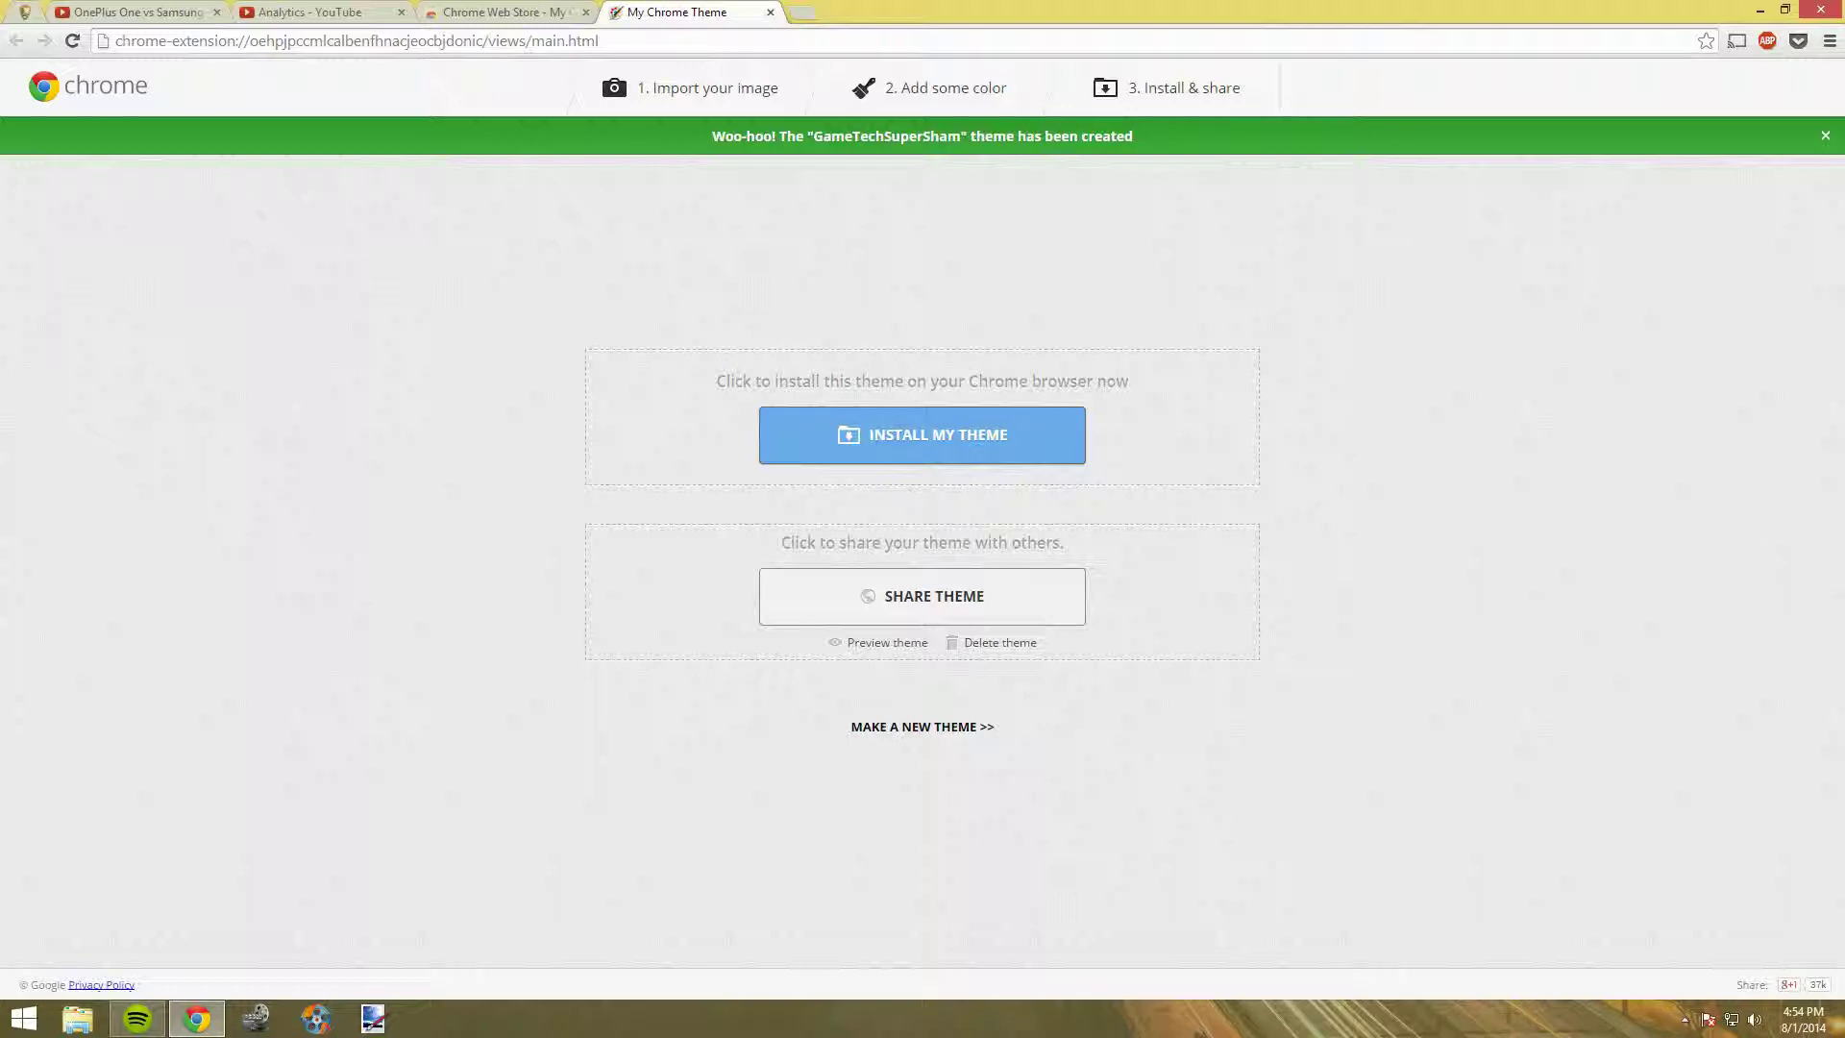
{"action": "left_click", "coordinate": [921, 433]}
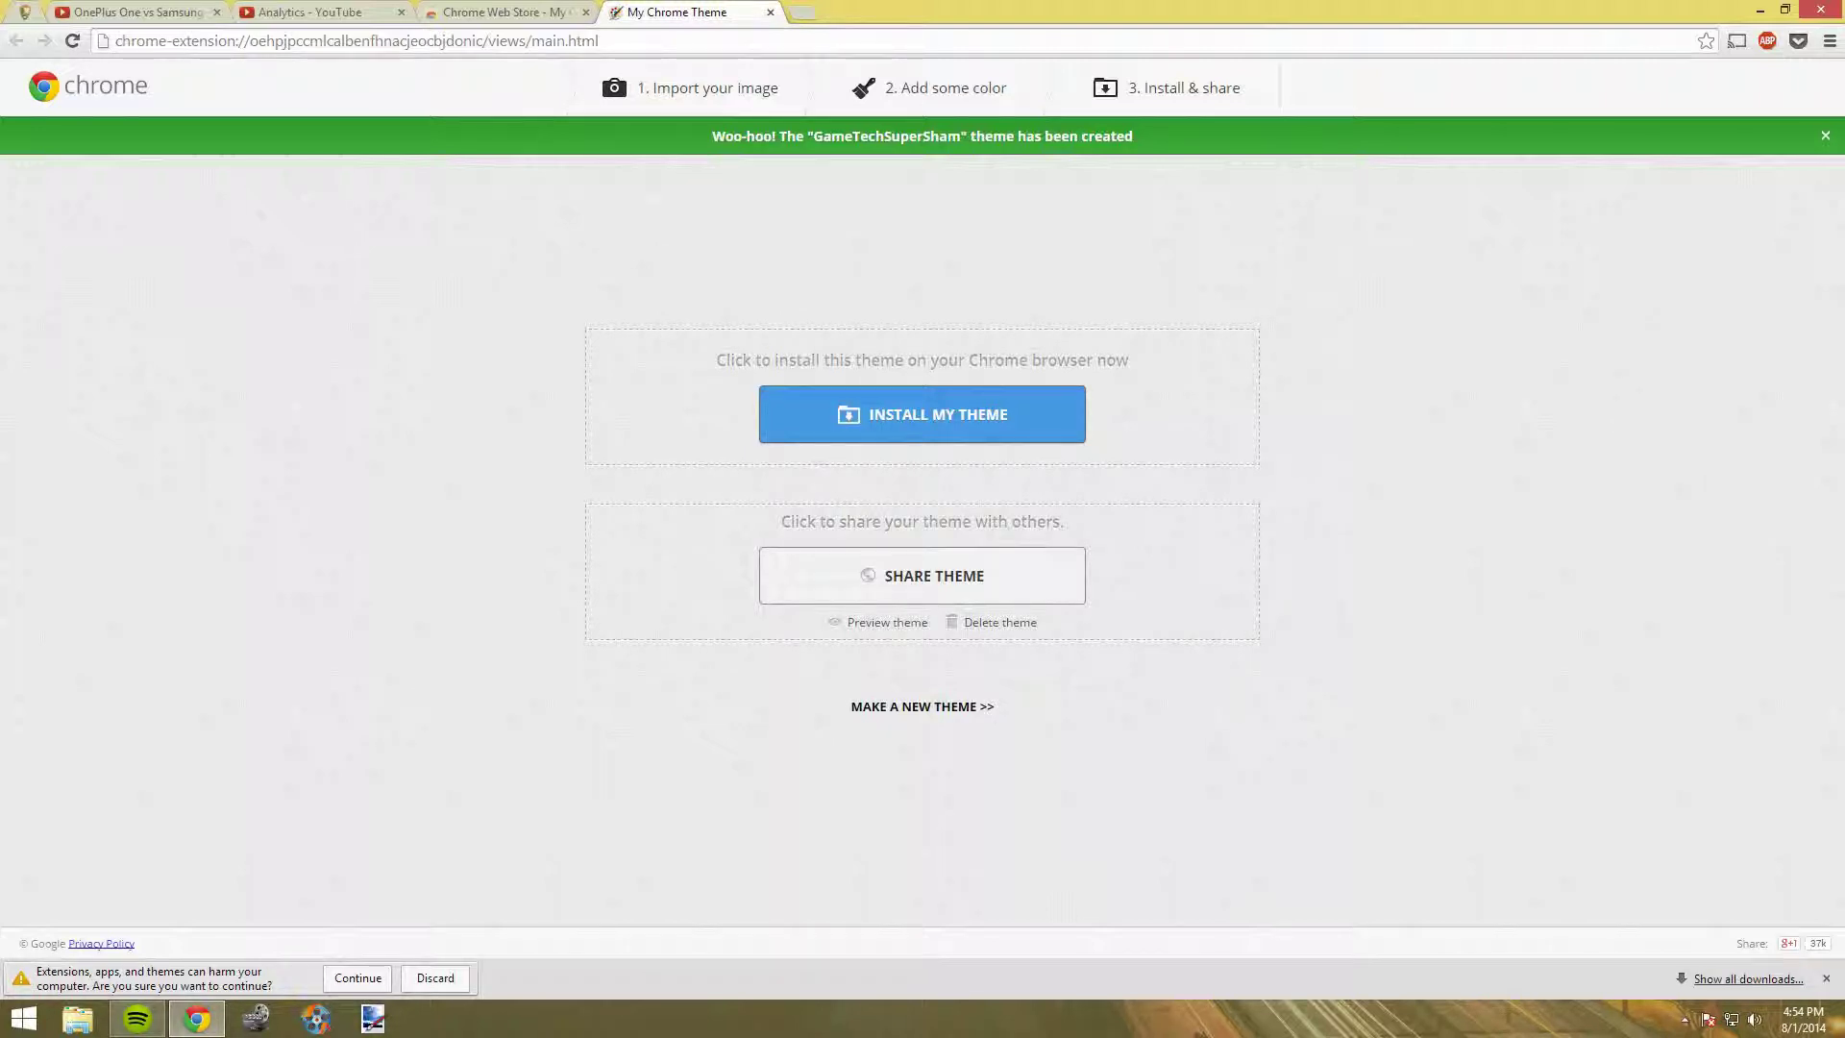
{"action": "left_click", "coordinate": [358, 979]}
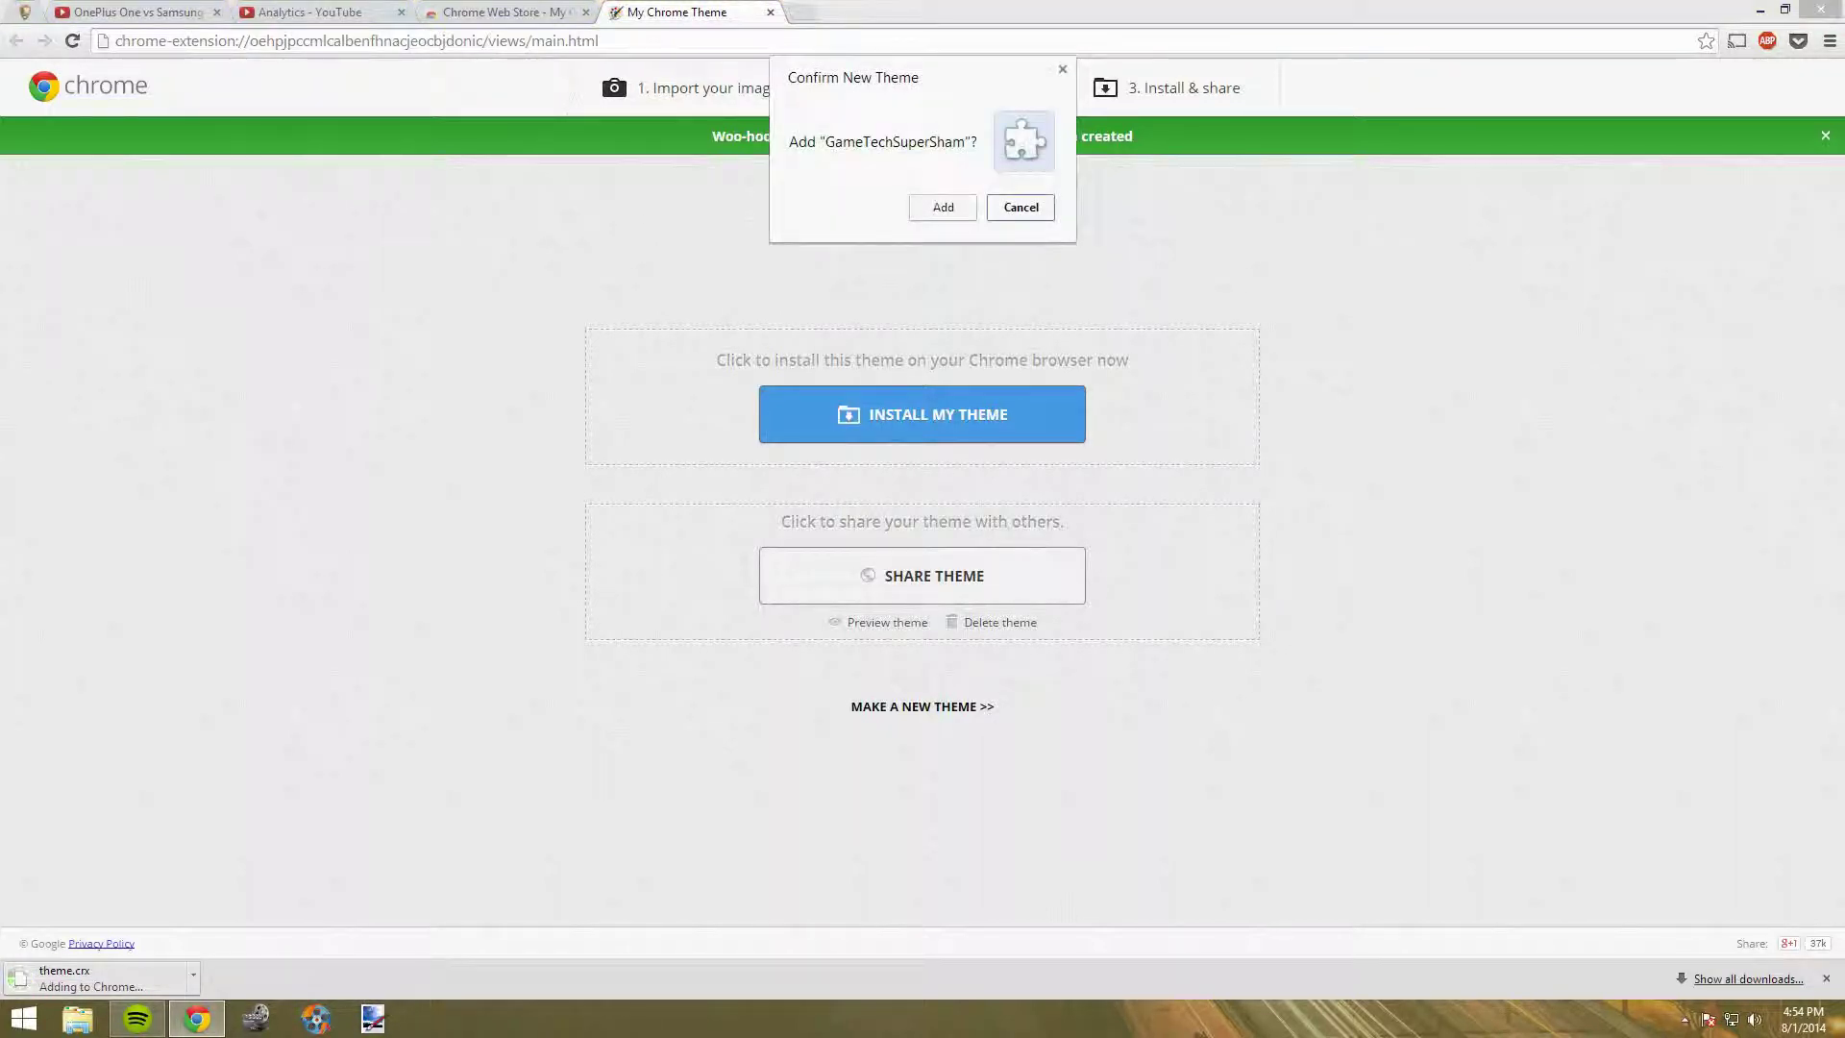
{"action": "left_click", "coordinate": [943, 206]}
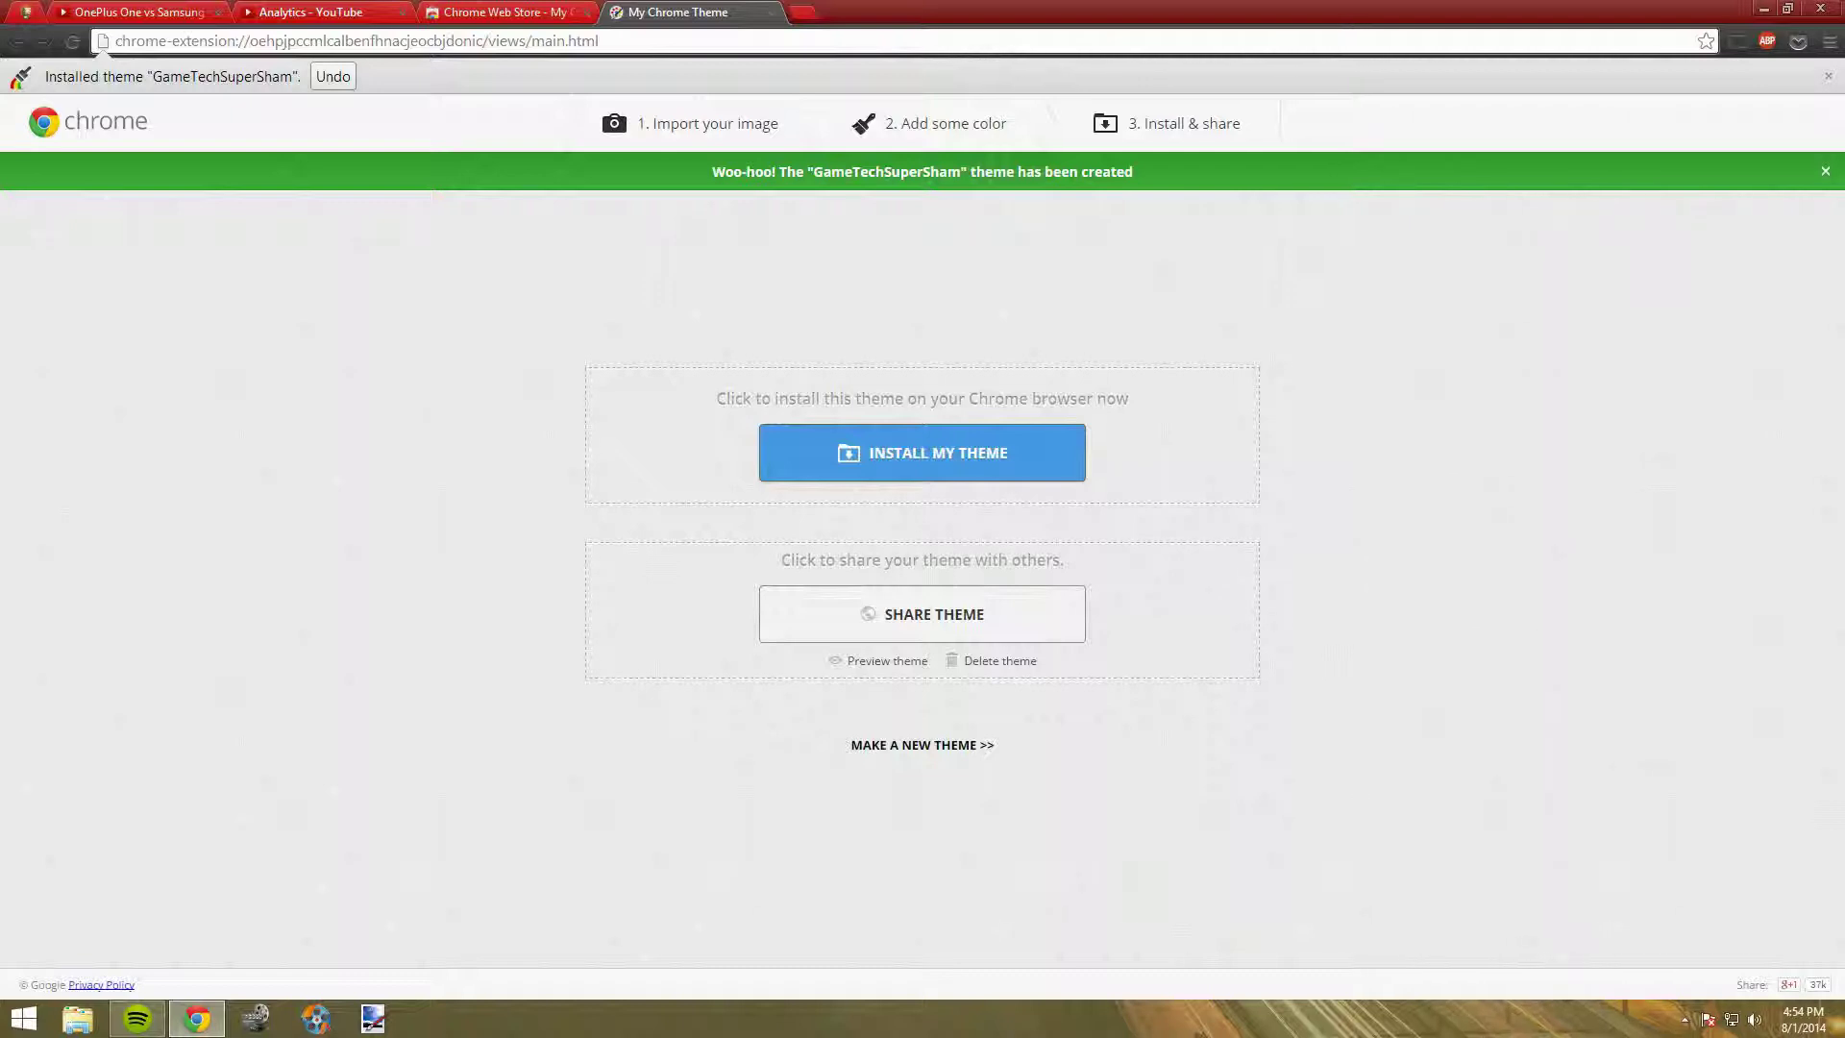
Preview the installed GameTechSuperSham theme's red GTSS background in a new tab, then close it
{"action": "left_click", "coordinate": [803, 11]}
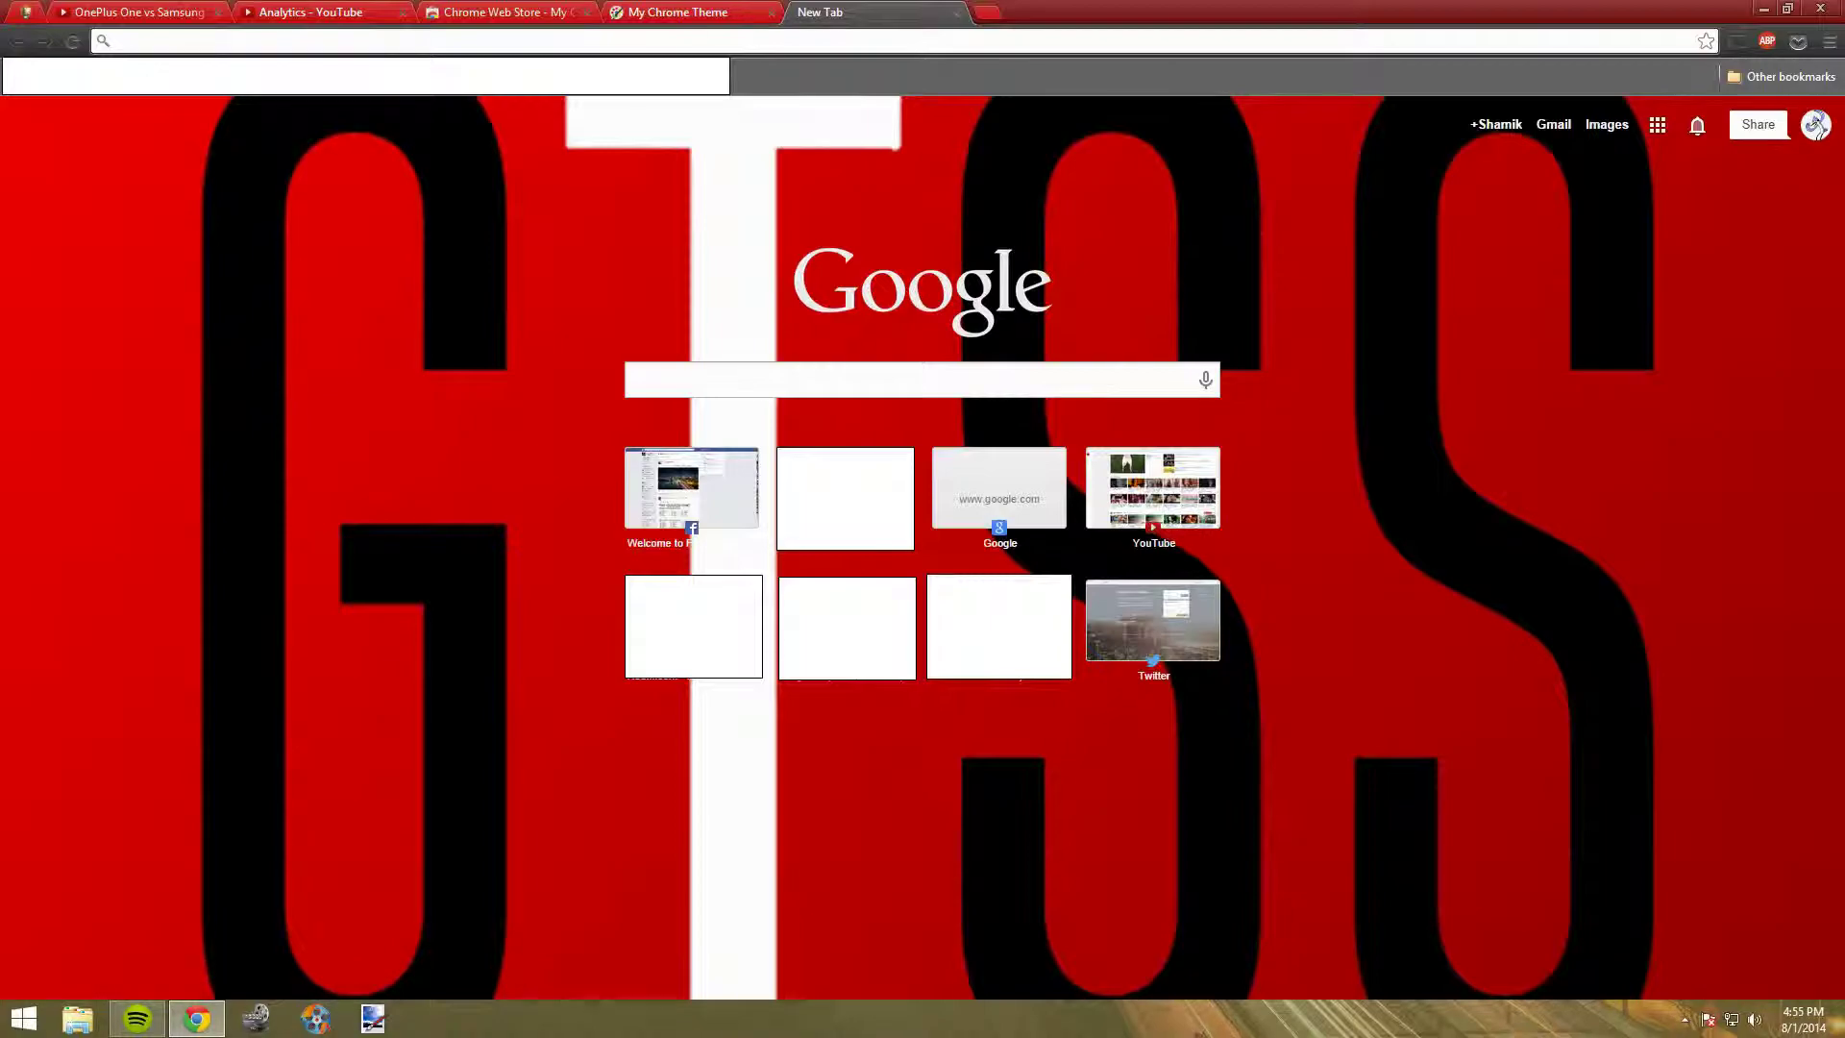
{"action": "left_click", "coordinate": [988, 12]}
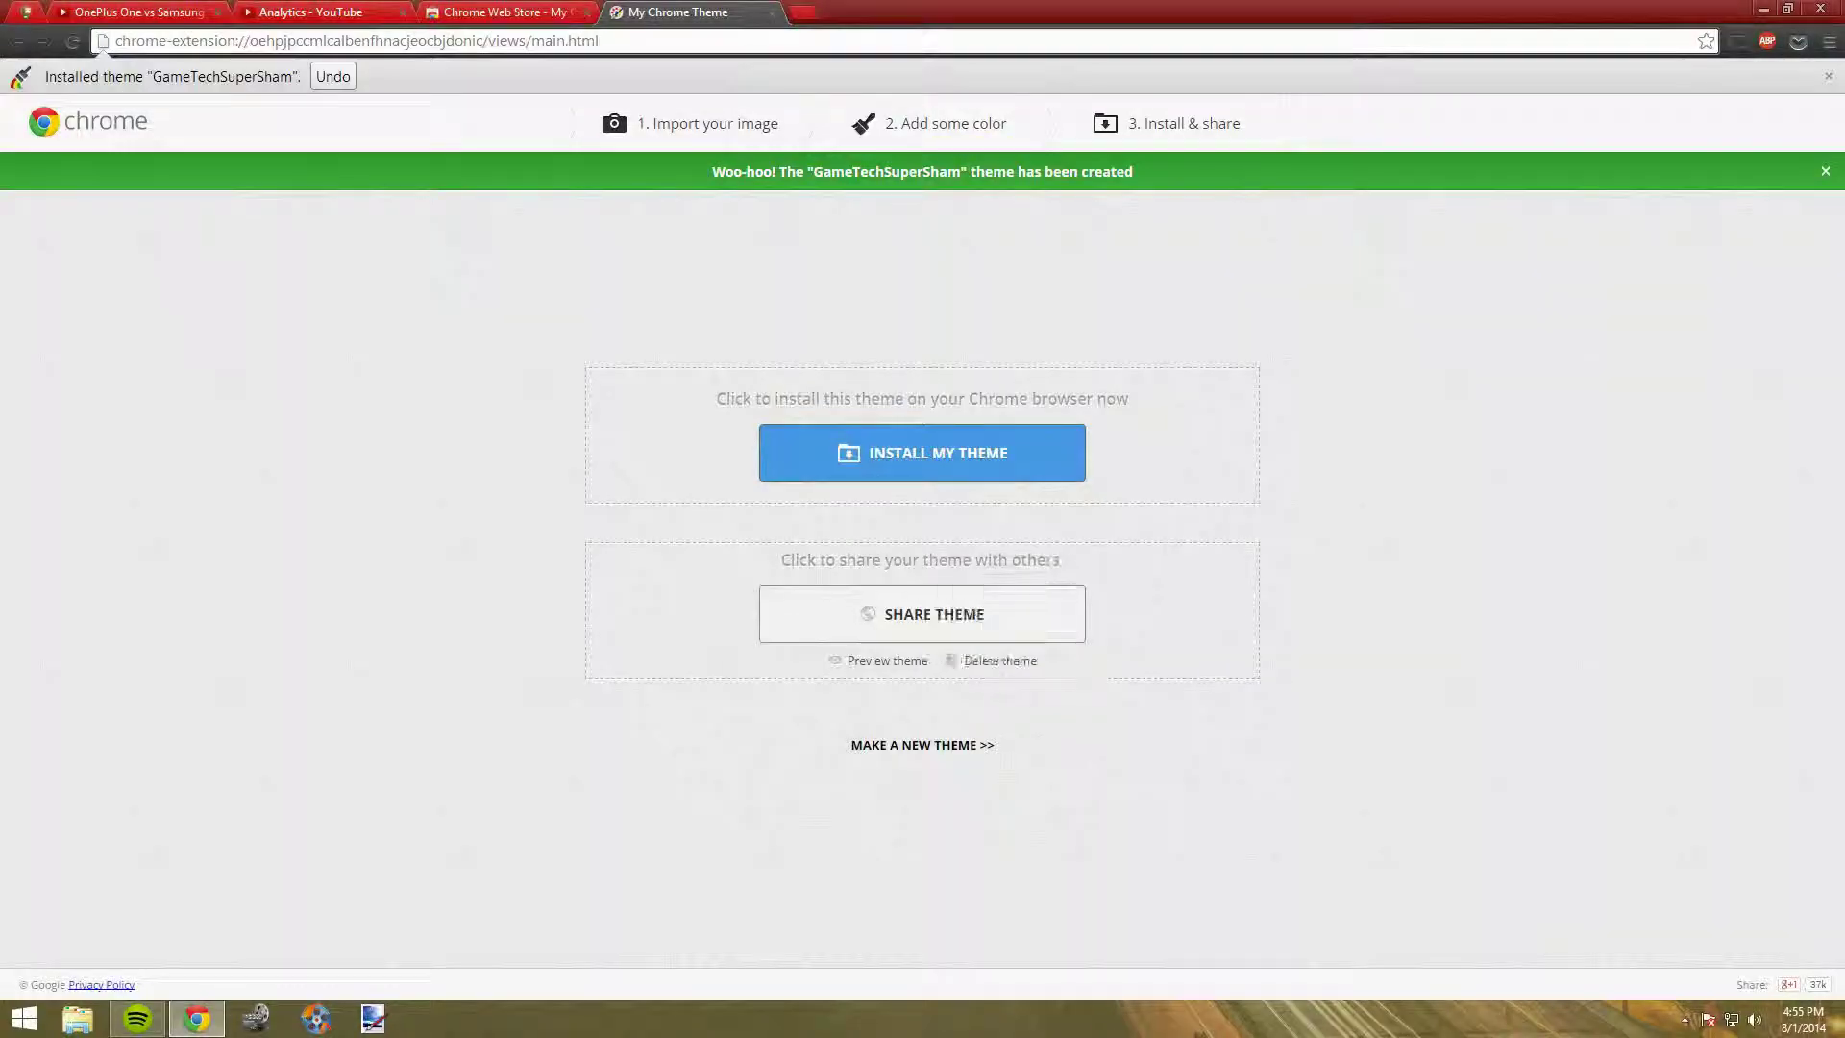